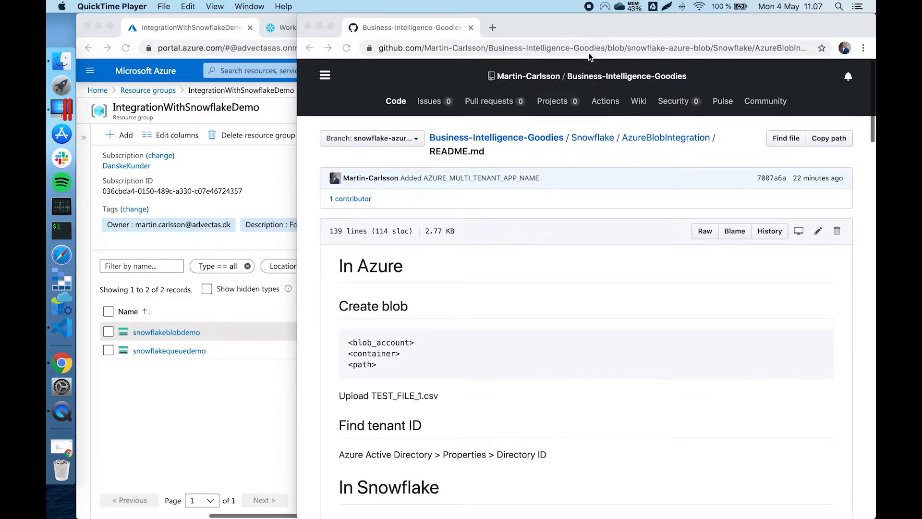
Narrow the GitHub README window so the whole Azure resource group page shows beside it.
scroll(649, 272, "down", 1)
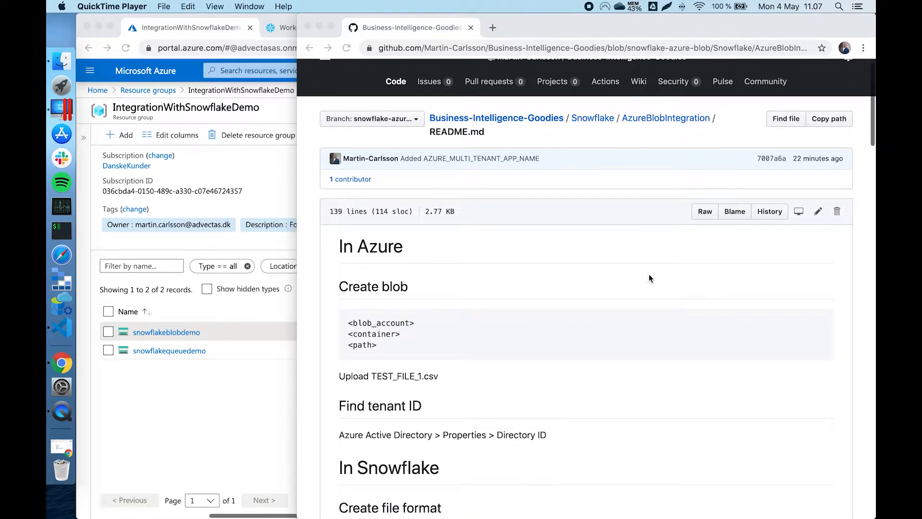
scroll(650, 278, "up", 1)
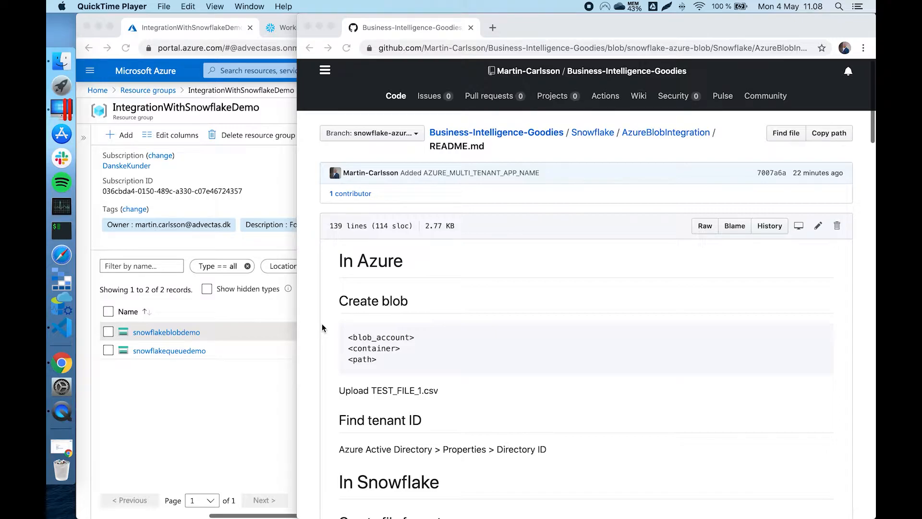
left_click(295, 326)
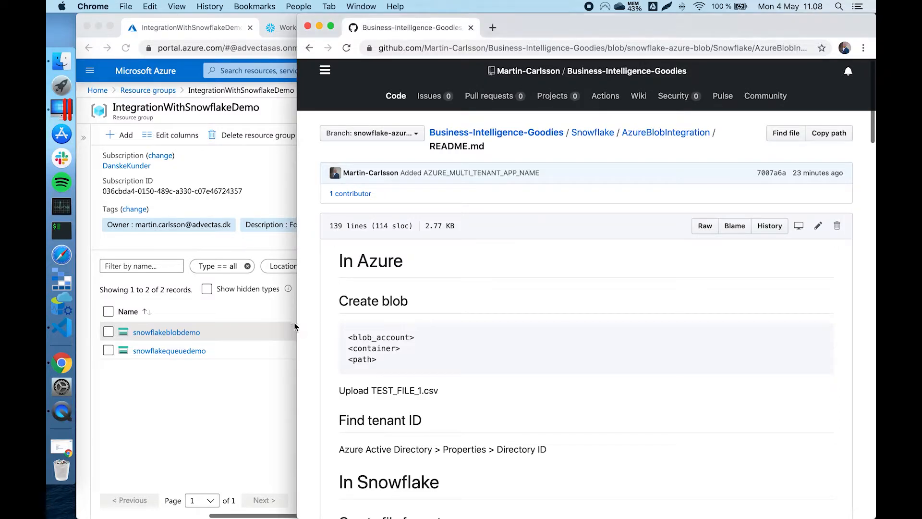
left_click_drag(297, 327, 558, 313)
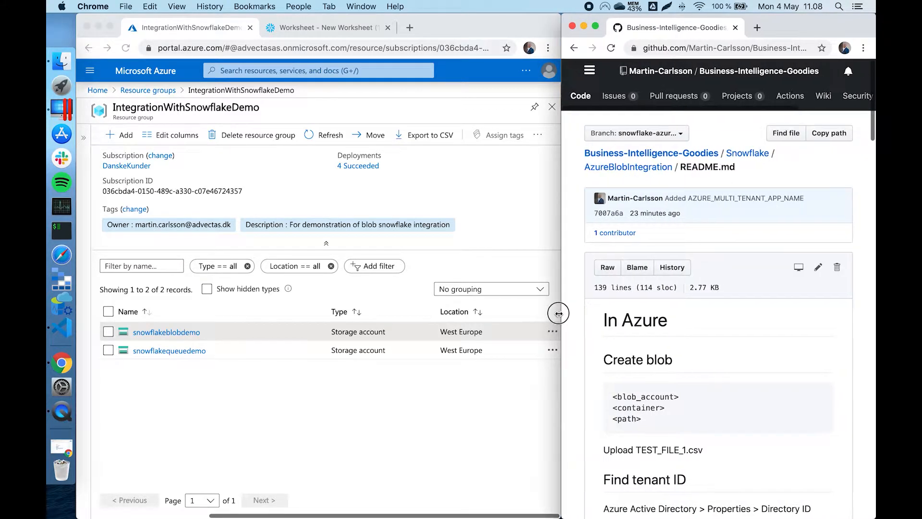
Open the snowflakedemo container in the snowflakeblobdemo storage account.
left_click(151, 351)
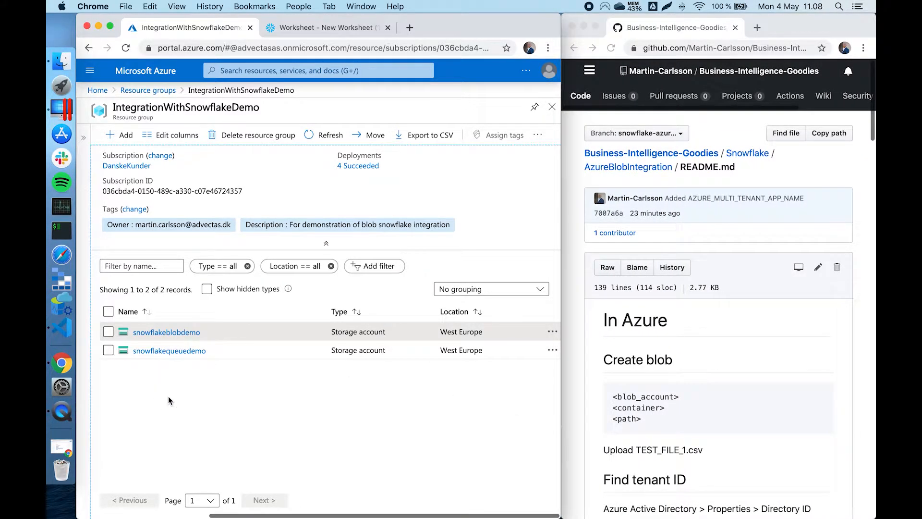
left_click(175, 333)
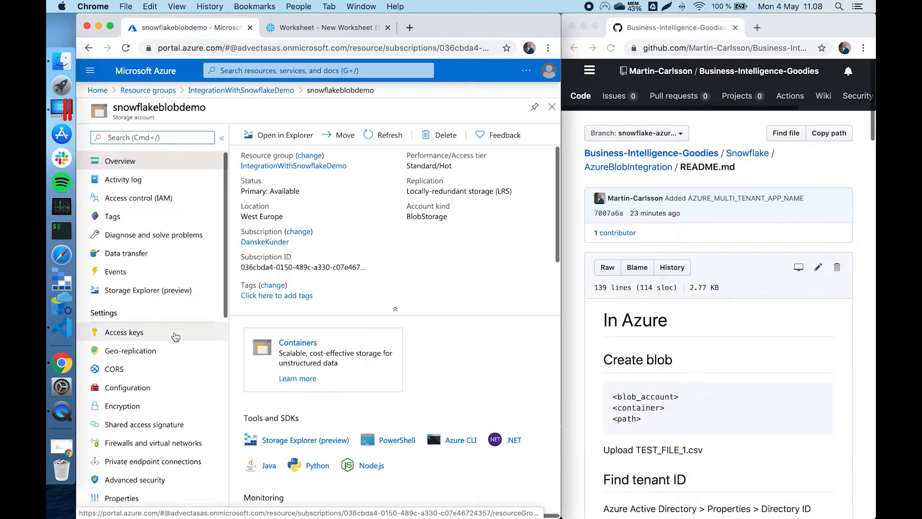
left_click(219, 138)
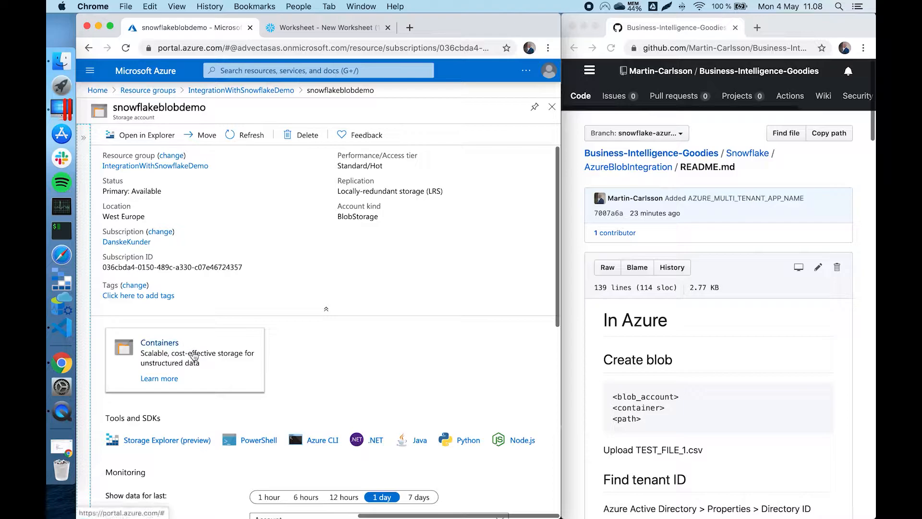
left_click(168, 347)
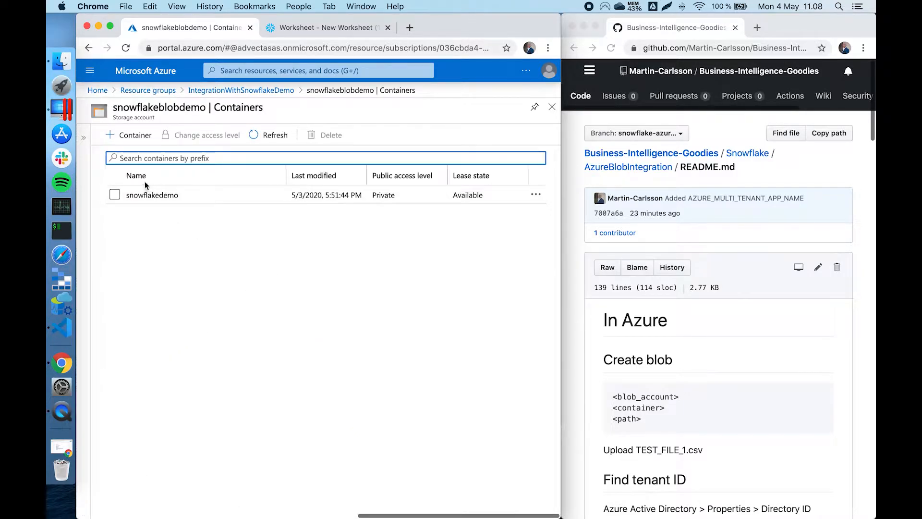
left_click(150, 197)
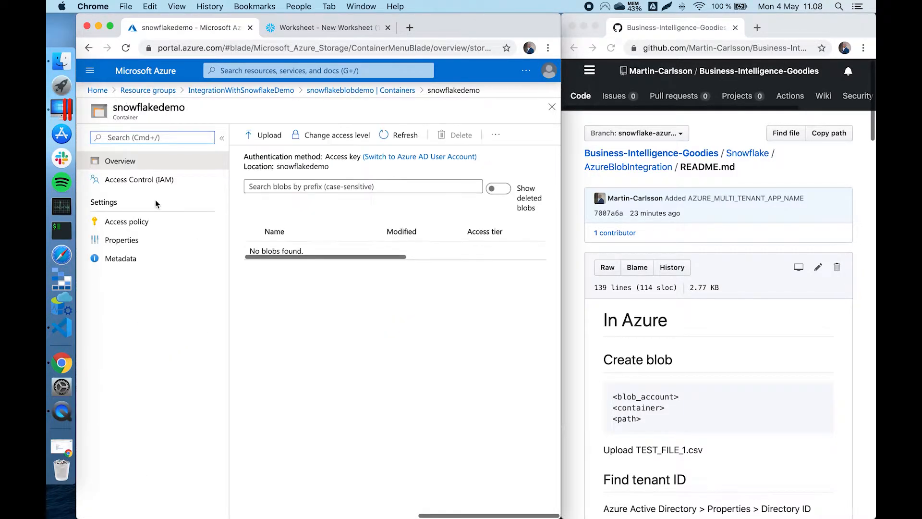
Start a blob upload to the snowflakedemo container and choose TEST_FILE_1.csv, the file named in the README.
scroll(679, 422, "down", 1)
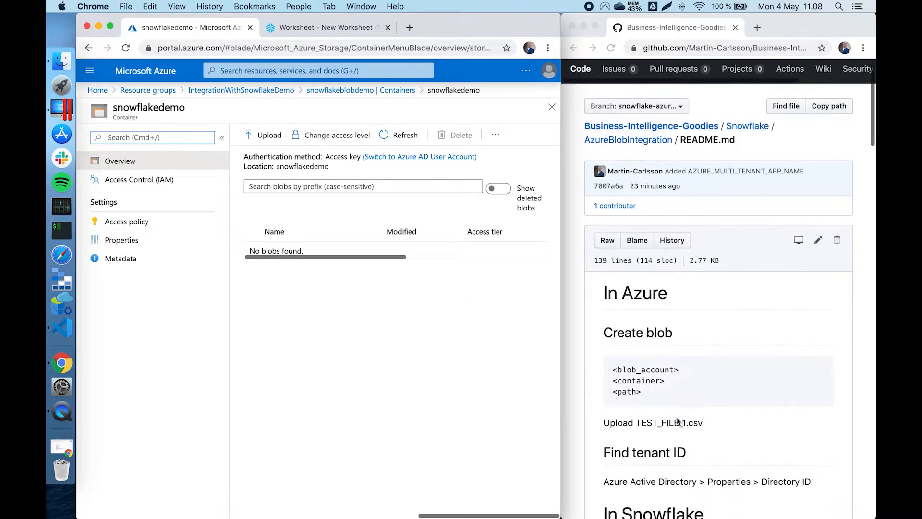
left_click(651, 425)
left_click_drag(638, 424, 685, 423)
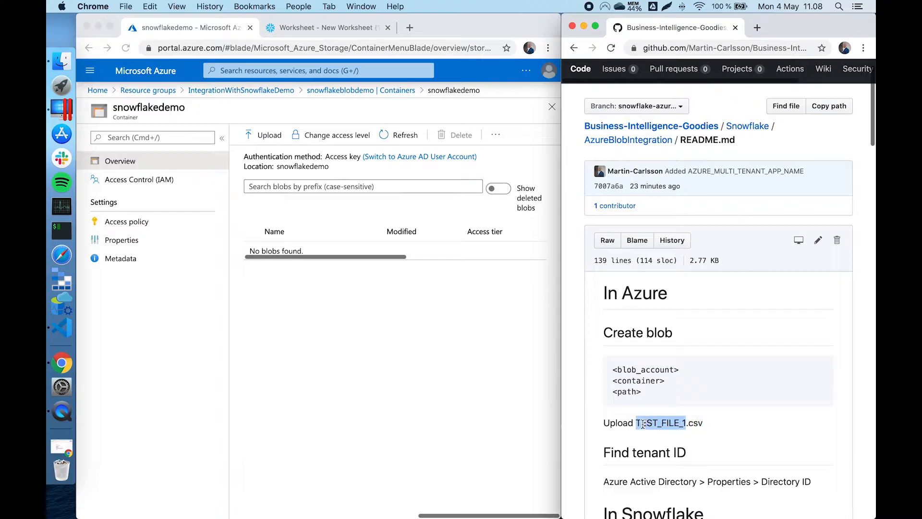
left_click(474, 322)
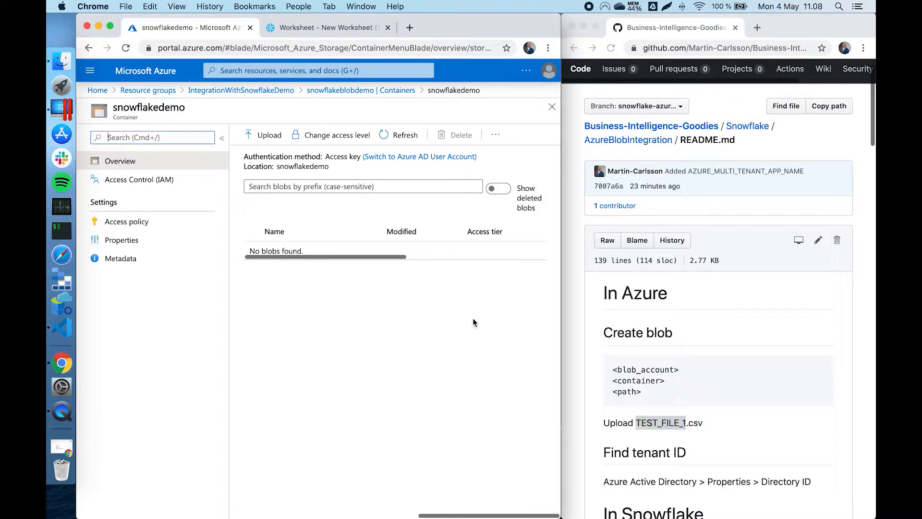
left_click(264, 136)
left_click(538, 133)
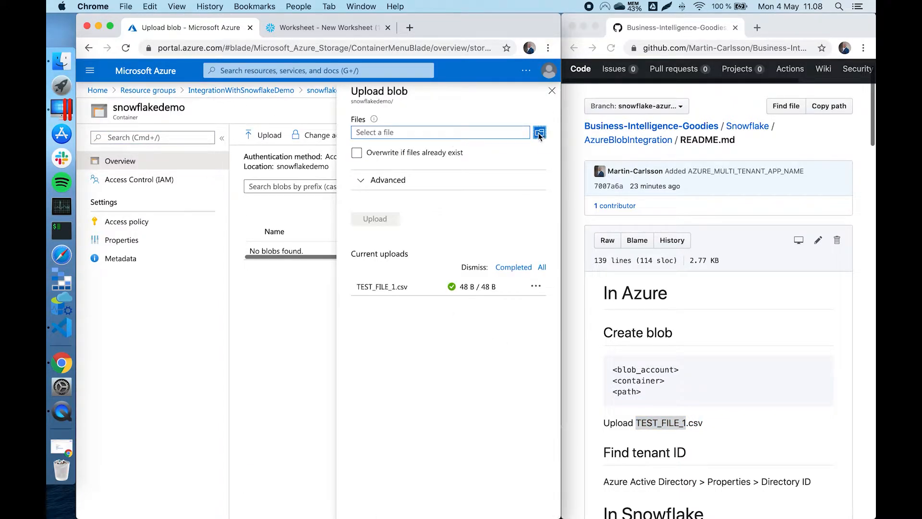
left_click(211, 112)
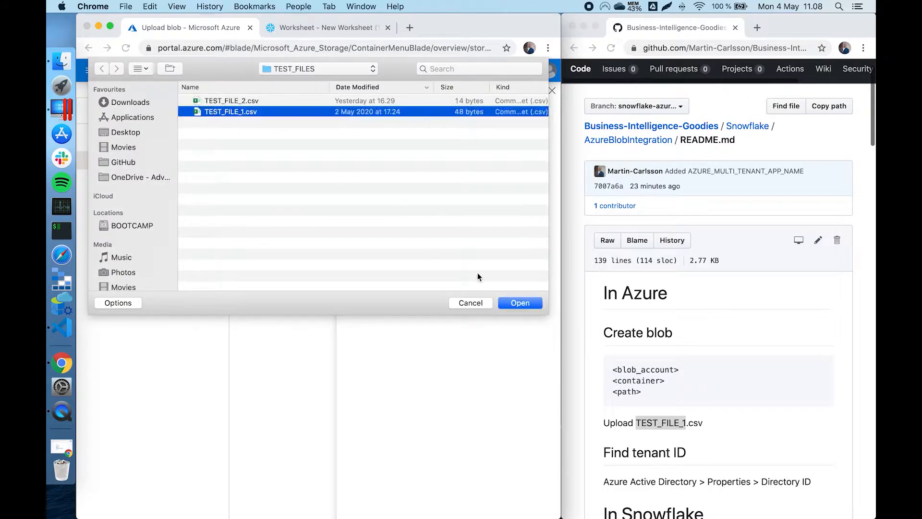
left_click(519, 302)
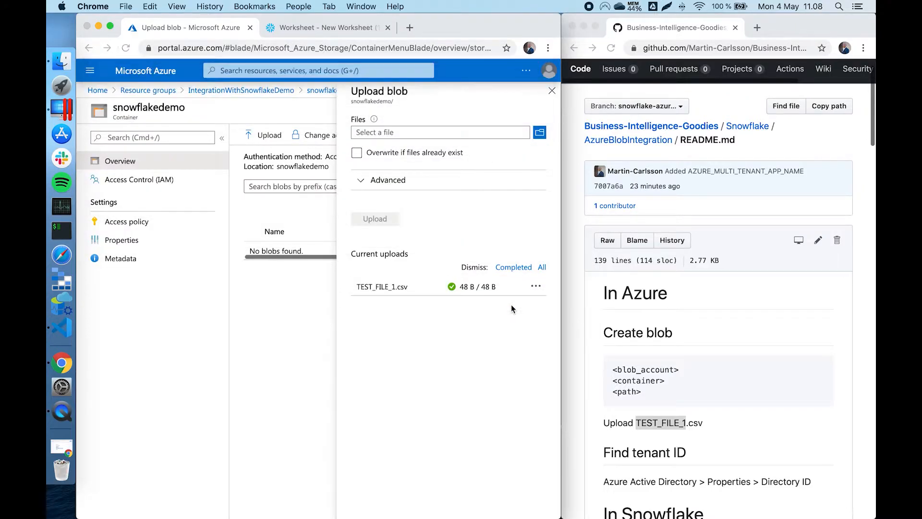
Set the upload folder to files in the advanced options and upload TEST_FILE_1.csv.
left_click(360, 180)
left_click(394, 378)
type("files")
key("BackSpace")
key("BackSpace")
type("es")
left_click(374, 433)
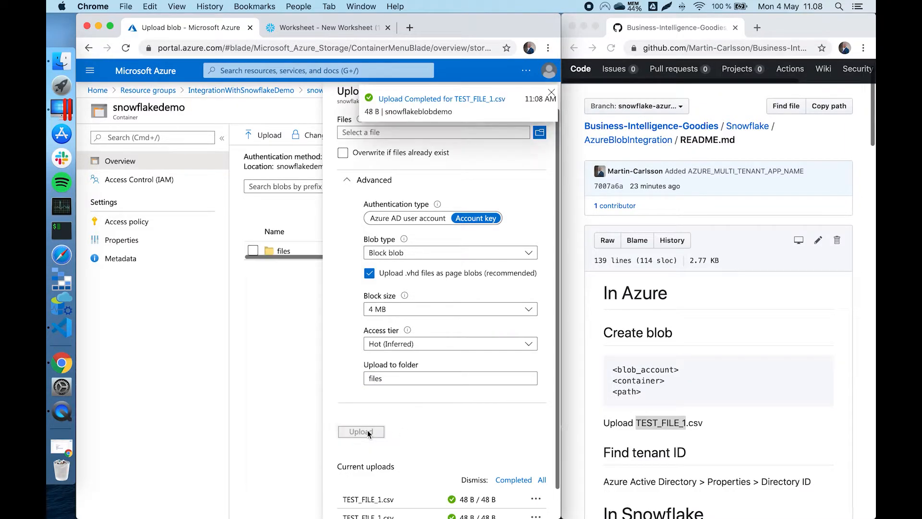
Close the upload form, check the contents of the files folder, and return to the IntegrationWithSnowflakeDemo resource group.
left_click(552, 92)
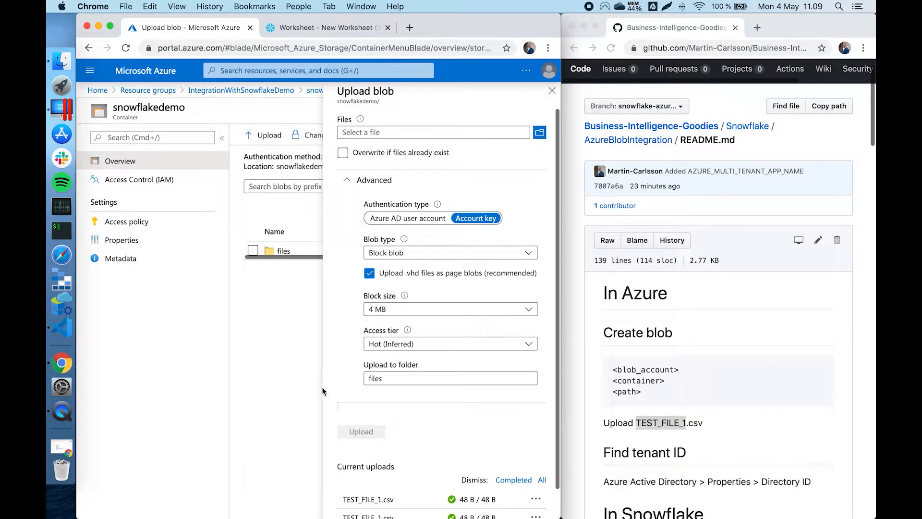
left_click(552, 91)
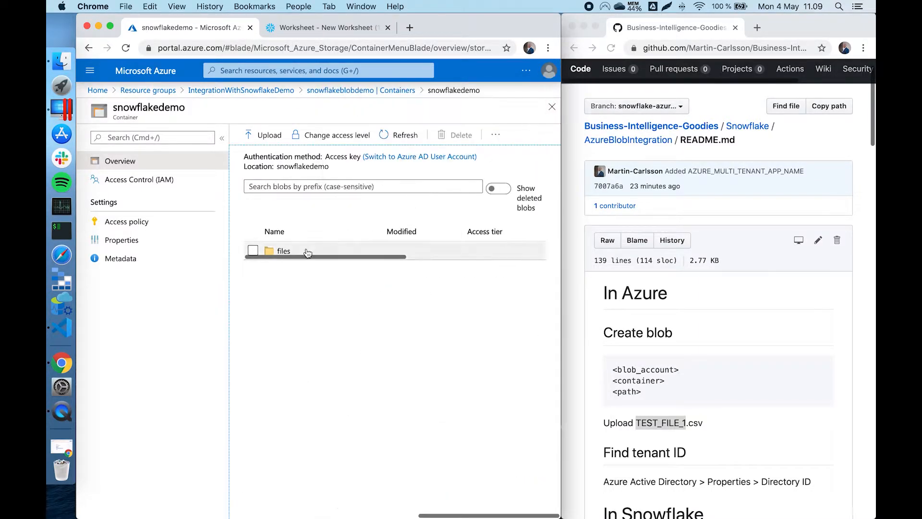
left_click(307, 252)
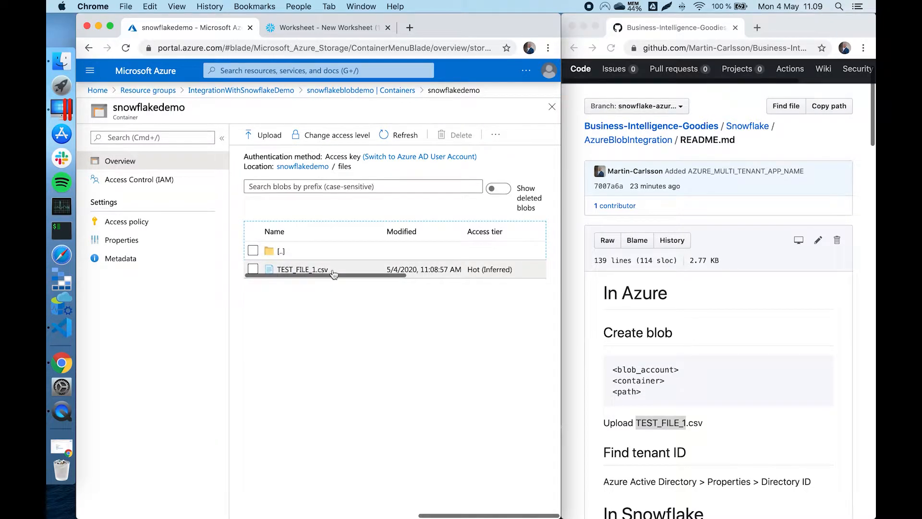
left_click(240, 90)
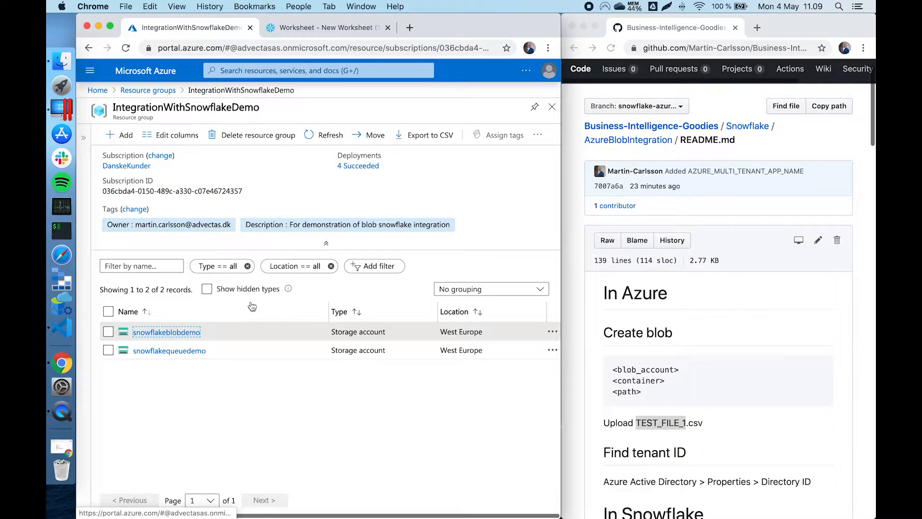
Examine the README's instructions for finding the tenant ID in Azure Active Directory.
scroll(647, 385, "down", 5)
left_click(614, 375)
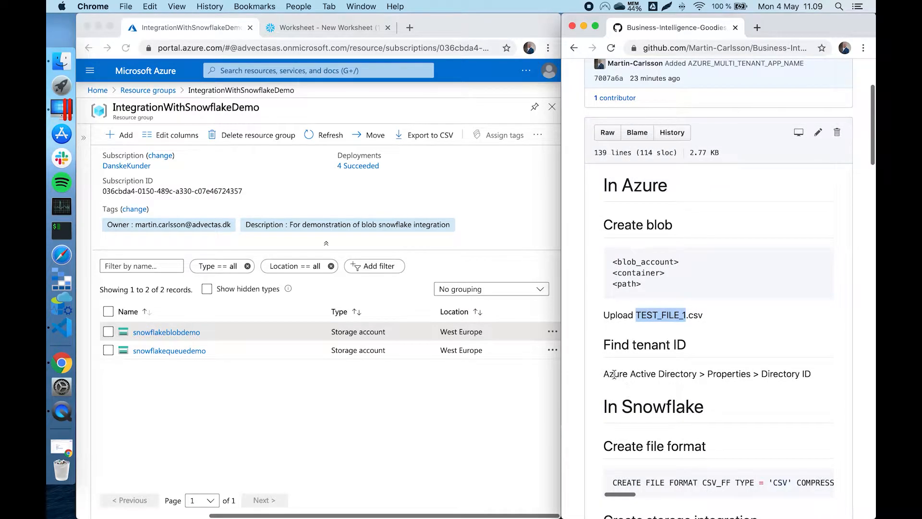
left_click(614, 374)
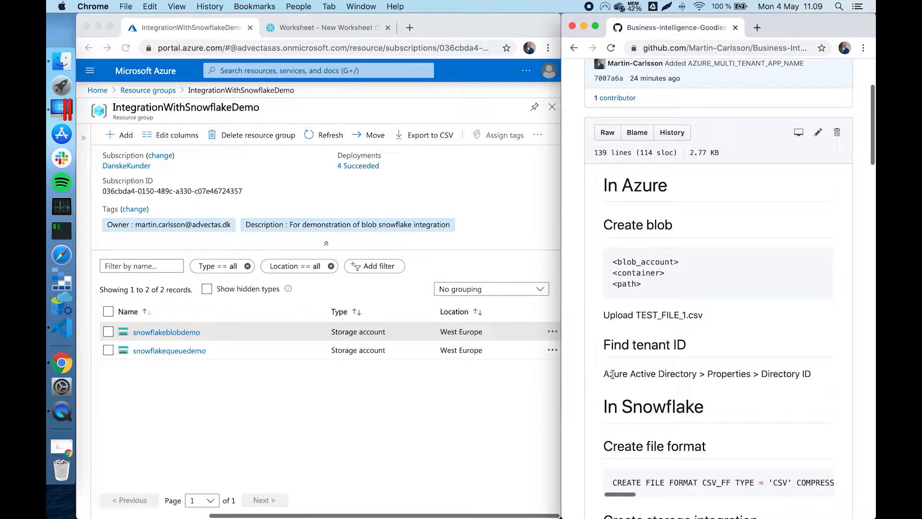
double_click(735, 372)
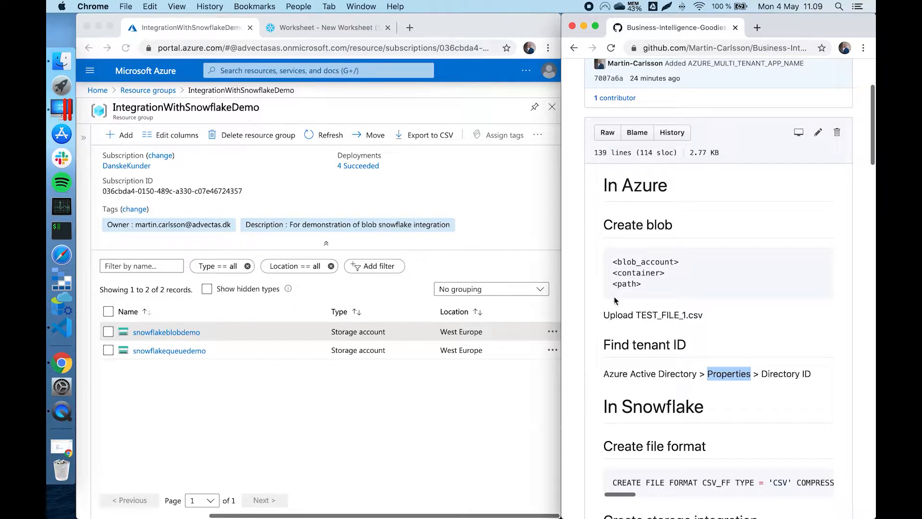
double_click(731, 375)
left_click(787, 375)
left_click_drag(760, 374, 826, 379)
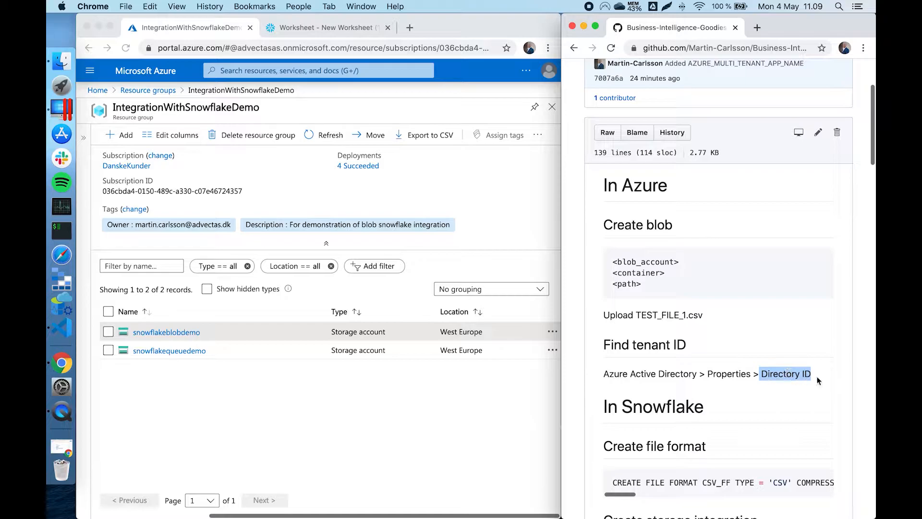
Copy the README's CREATE FILE FORMAT CSV_FF statement into the empty Snowflake worksheet.
scroll(737, 427, "down", 3)
triple_click(703, 389)
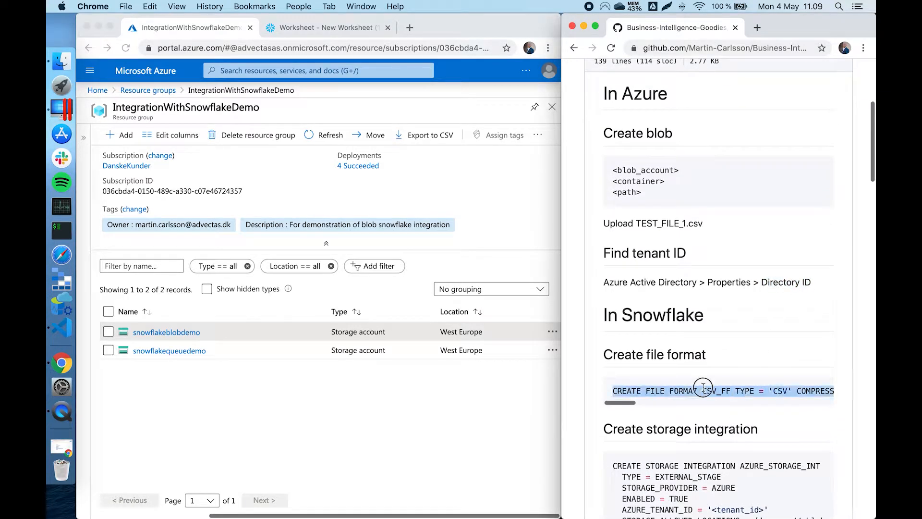
scroll(701, 416, "down", 2)
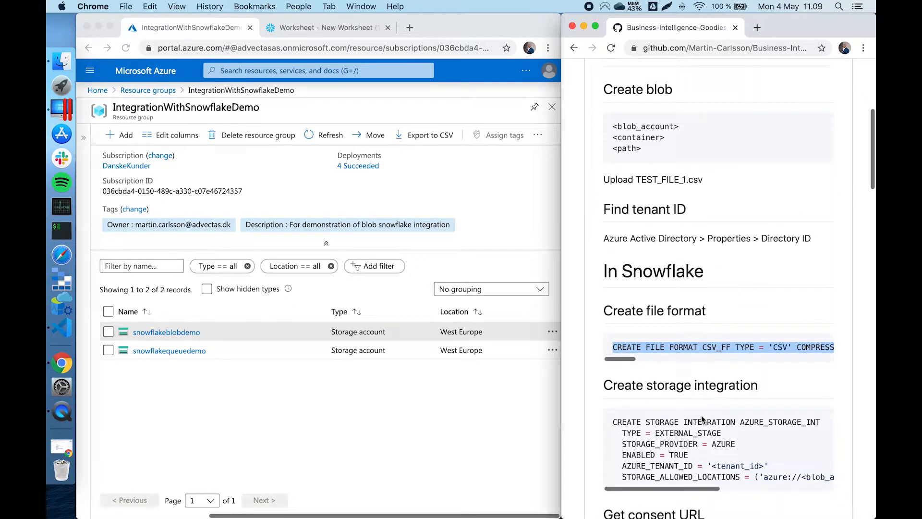
left_click(308, 27)
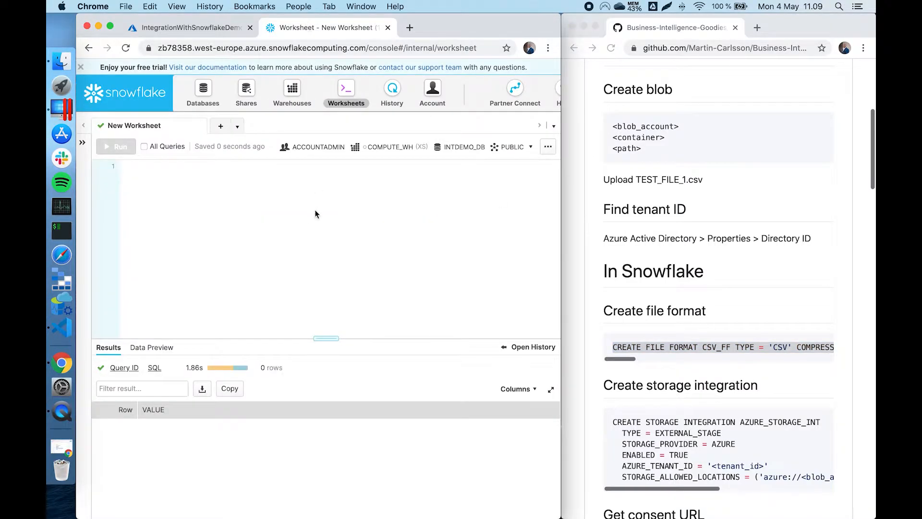
key("super+v")
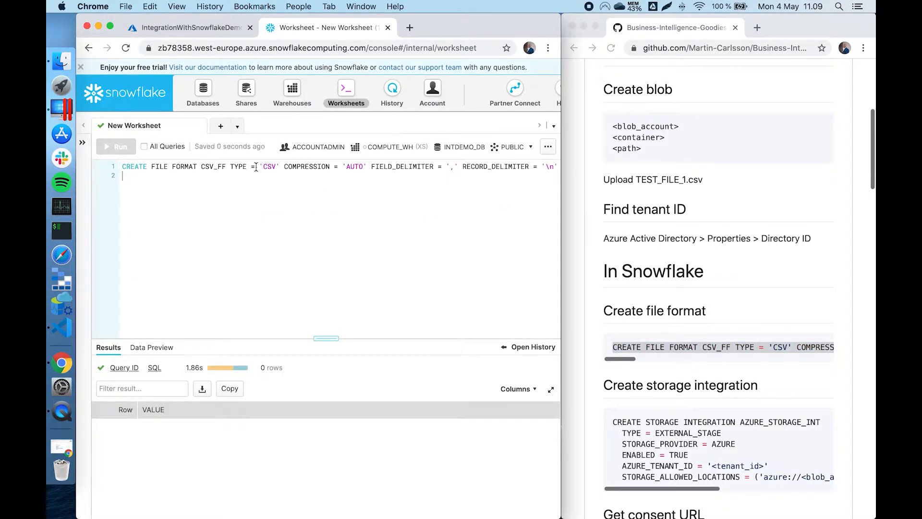
Review the file format's name and field delimiter, and delete the statement from the worksheet.
double_click(226, 169)
left_click(265, 205)
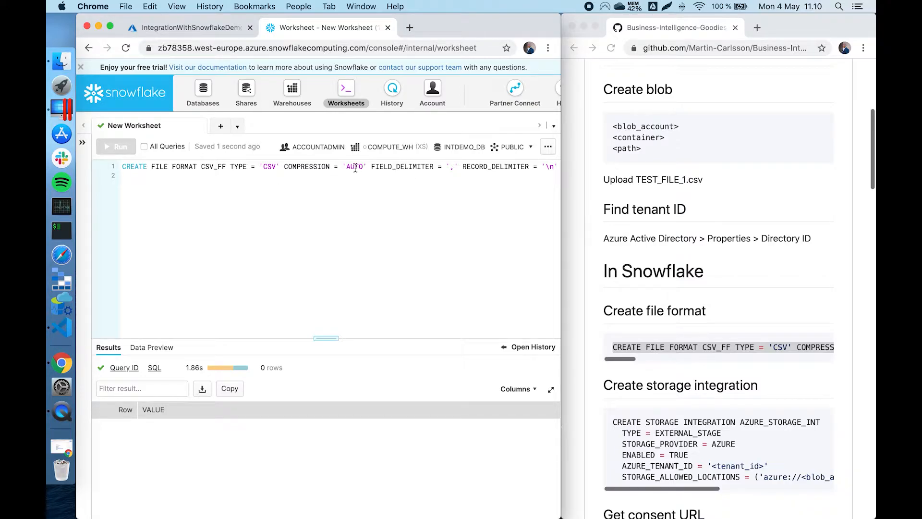
double_click(453, 166)
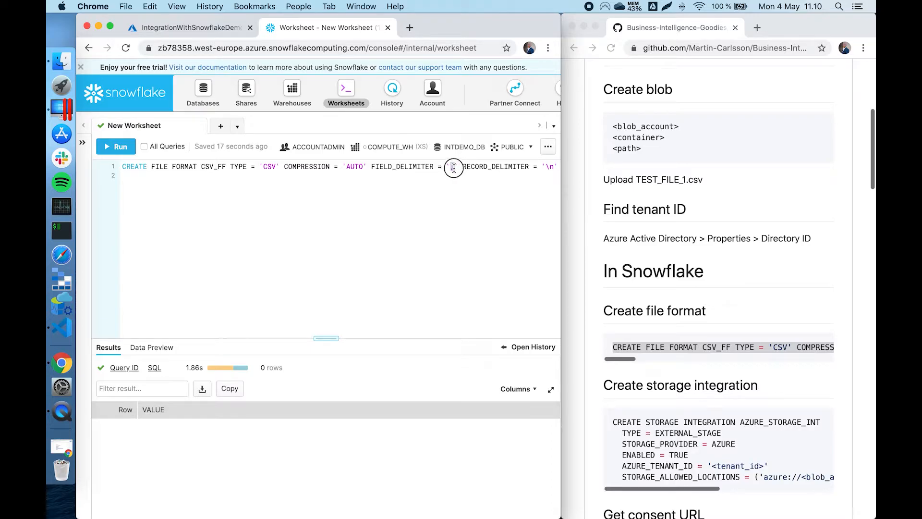
triple_click(328, 166)
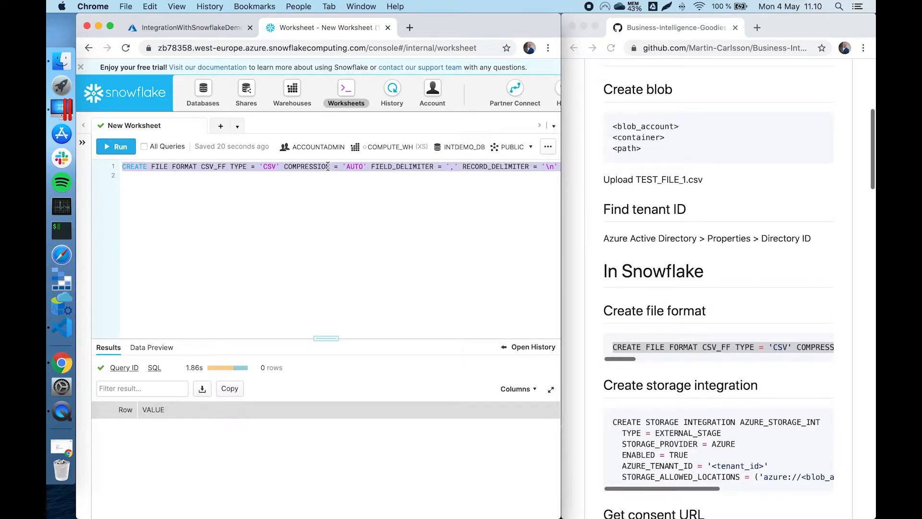
key("BackSpace")
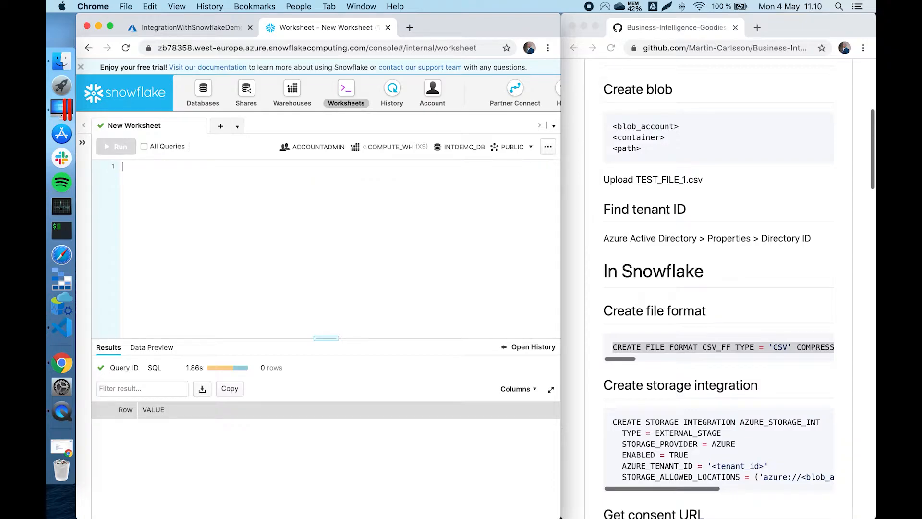
Copy the README's full CREATE STORAGE INTEGRATION AZURE_STORAGE_INT statement into the Snowflake worksheet.
left_click(668, 480)
triple_click(695, 477)
left_click(643, 428)
left_click_drag(614, 420, 791, 473)
left_click(791, 473)
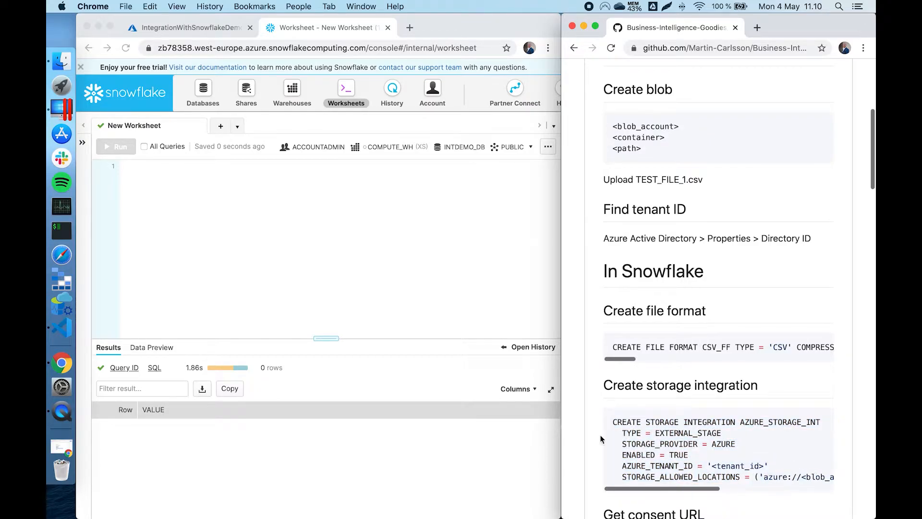
left_click_drag(615, 425, 605, 499)
key("super+c")
left_click(304, 255)
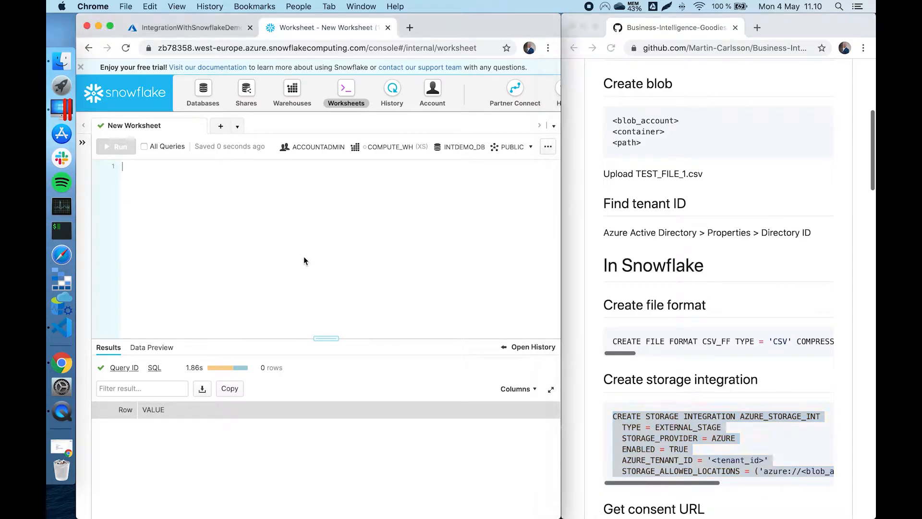
key("super+v")
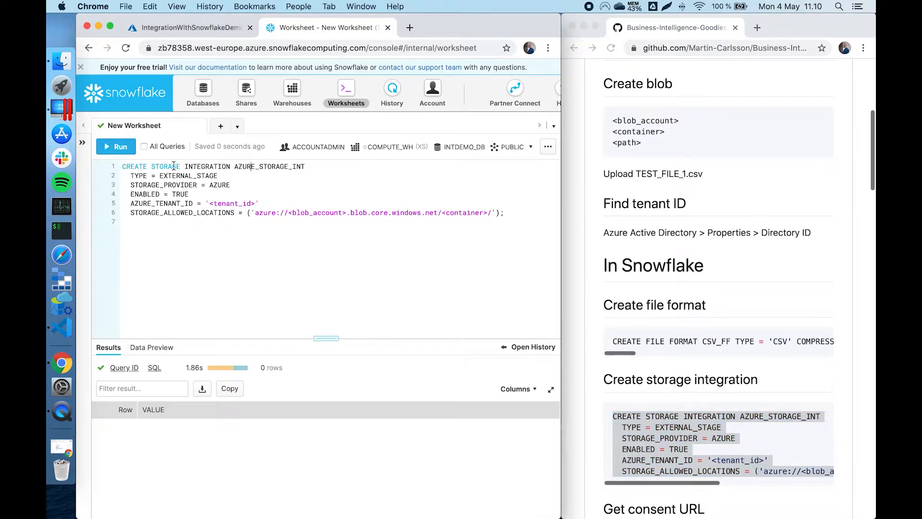
Review the storage integration's name, type, provider, enabled flag, tenant ID and the blob account and container placeholders in its allowed location.
left_click(167, 166)
double_click(271, 166)
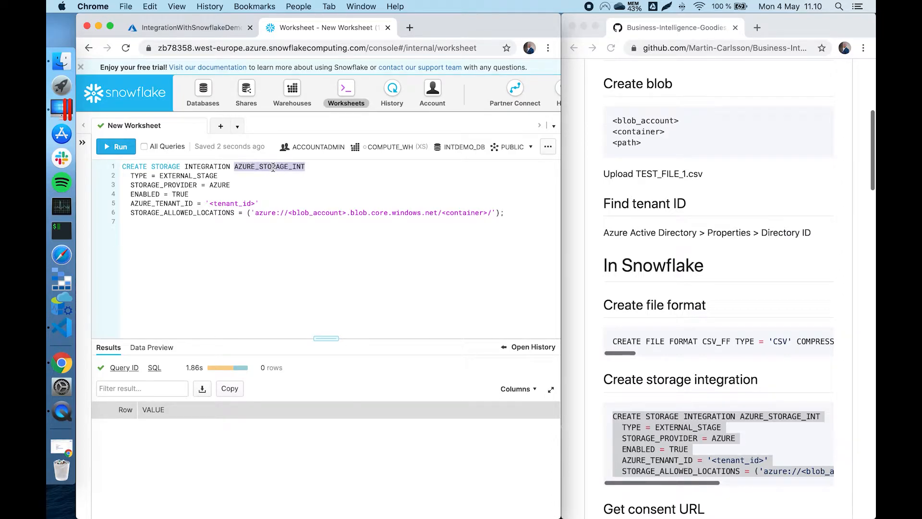
double_click(192, 175)
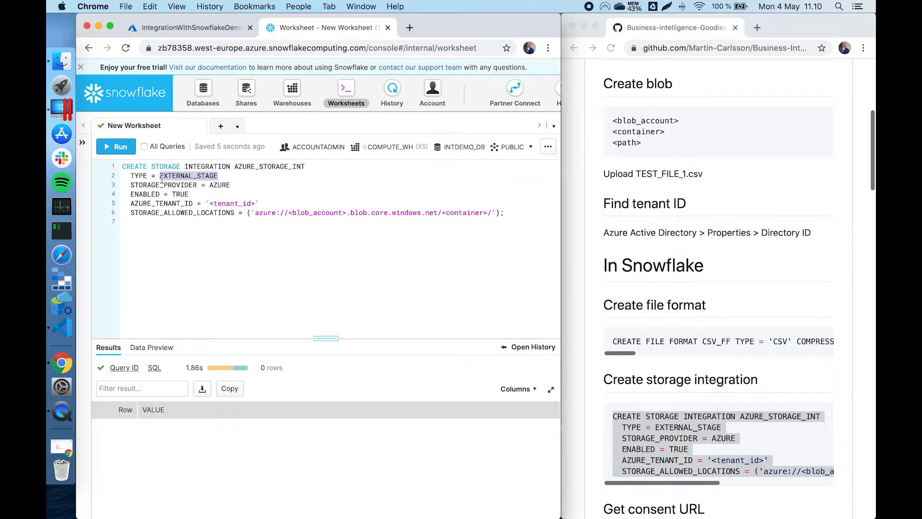
double_click(215, 186)
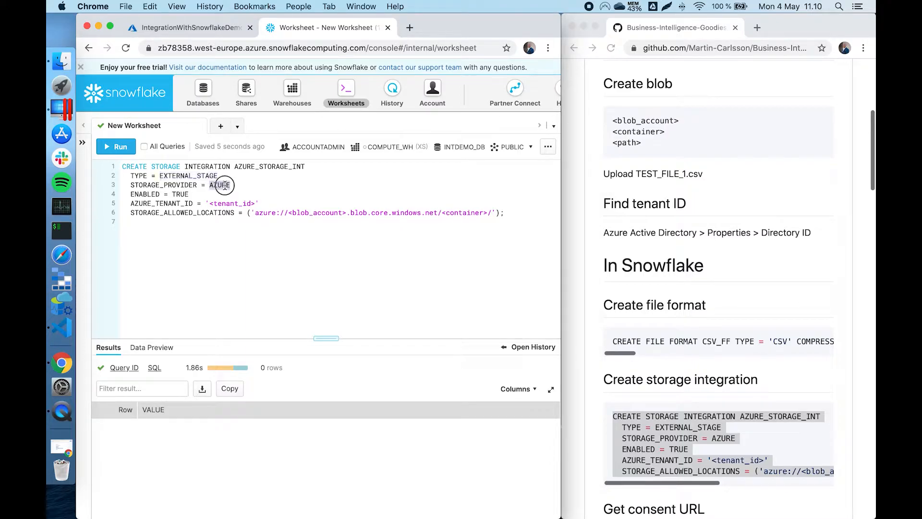
left_click(176, 194)
double_click(232, 203)
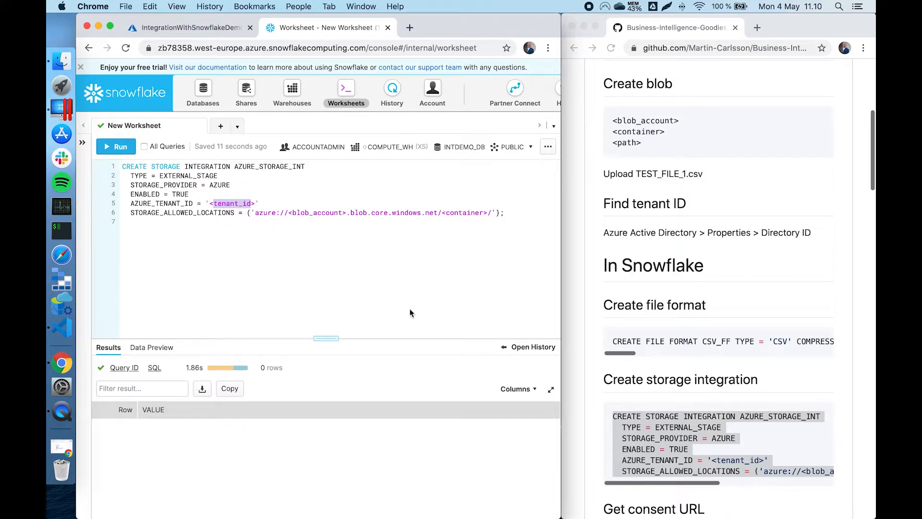
double_click(309, 212)
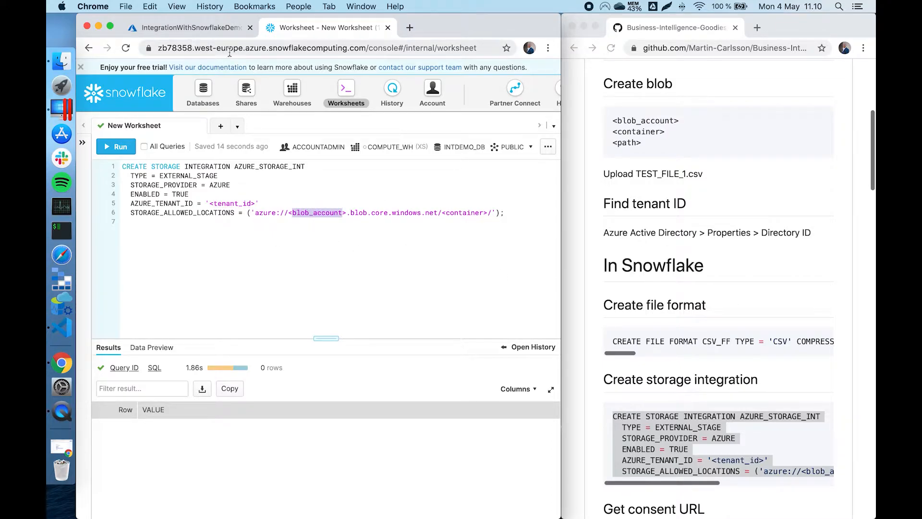
double_click(461, 213)
double_click(516, 216)
Replace the worksheet's statement with the README's desc storage integration AZURE_STORAGE_INT statement.
left_click_drag(517, 217, 50, 130)
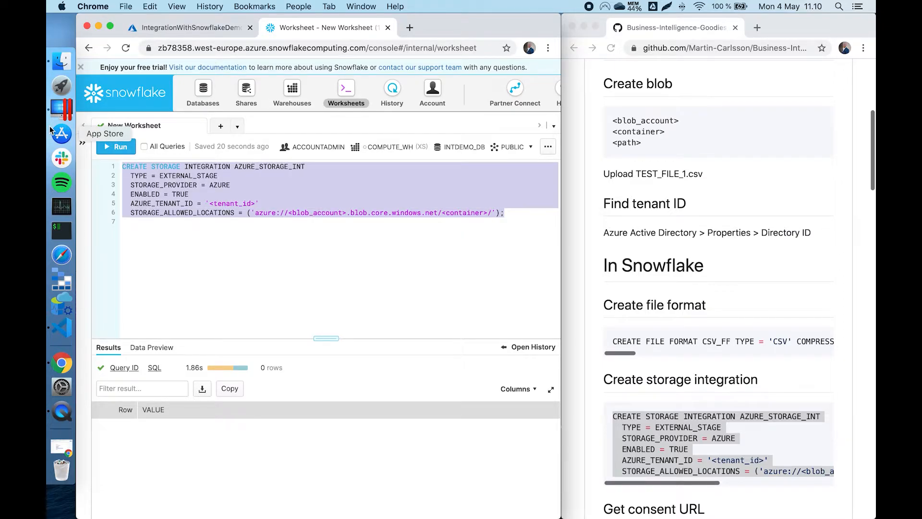
key("BackSpace")
scroll(650, 389, "down", 5)
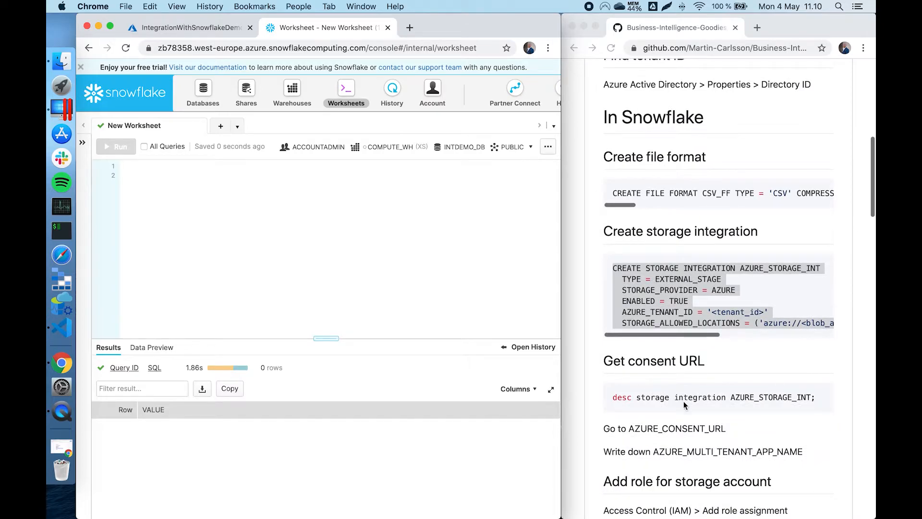
left_click(683, 405)
triple_click(685, 401)
right_click(656, 403)
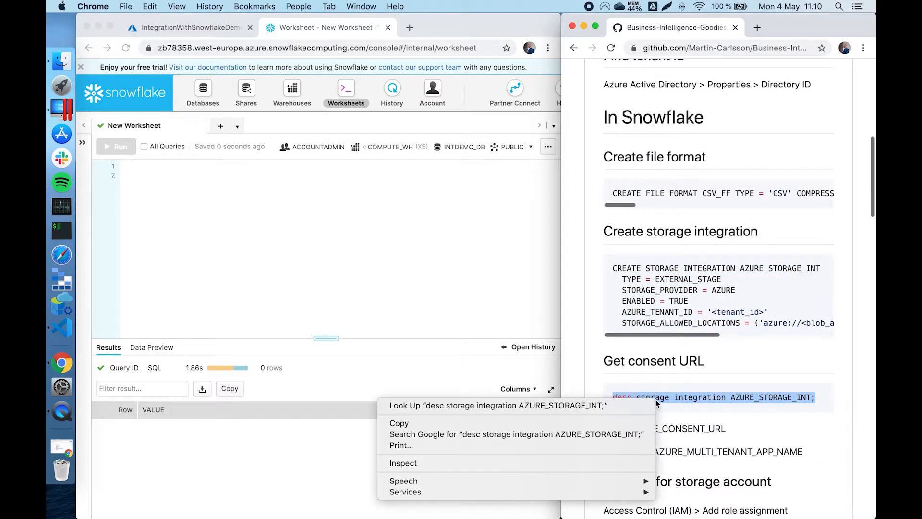
left_click(612, 421)
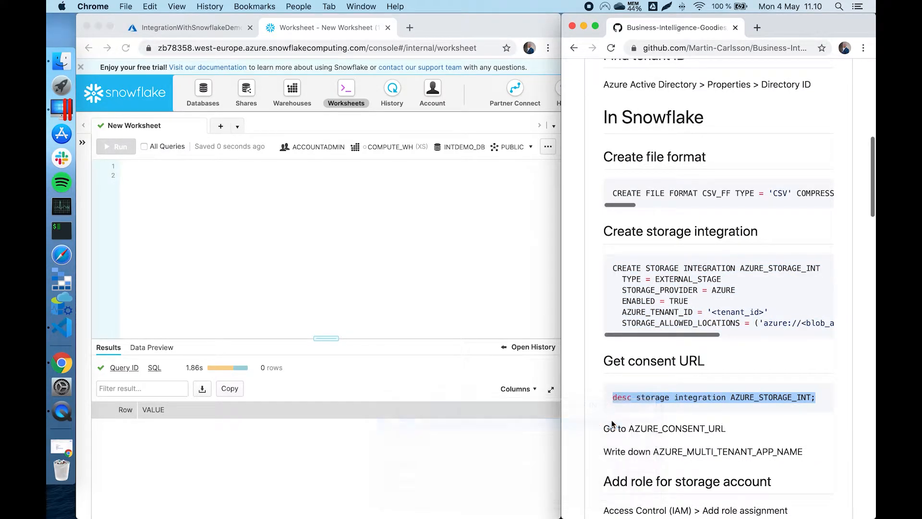
left_click(363, 214)
key("super+v")
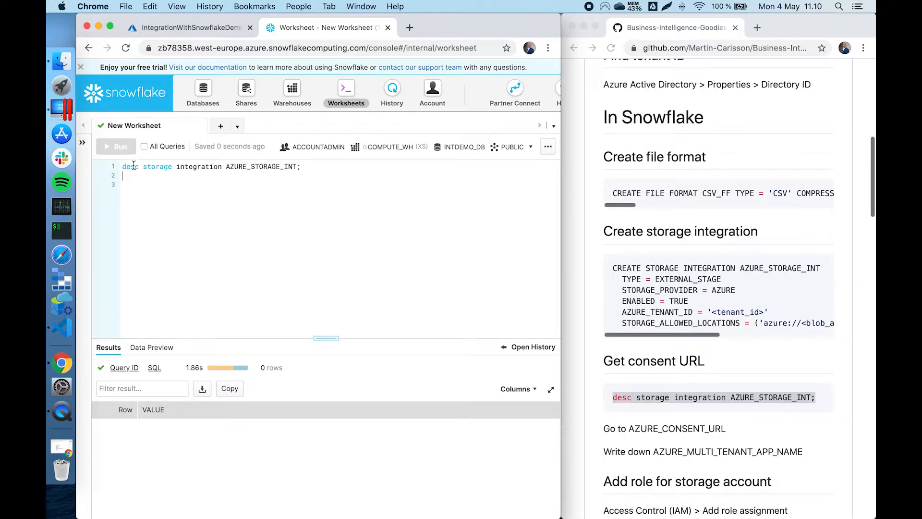
Compare the integration name with the README's create statement and run the desc storage integration query.
left_click(272, 166)
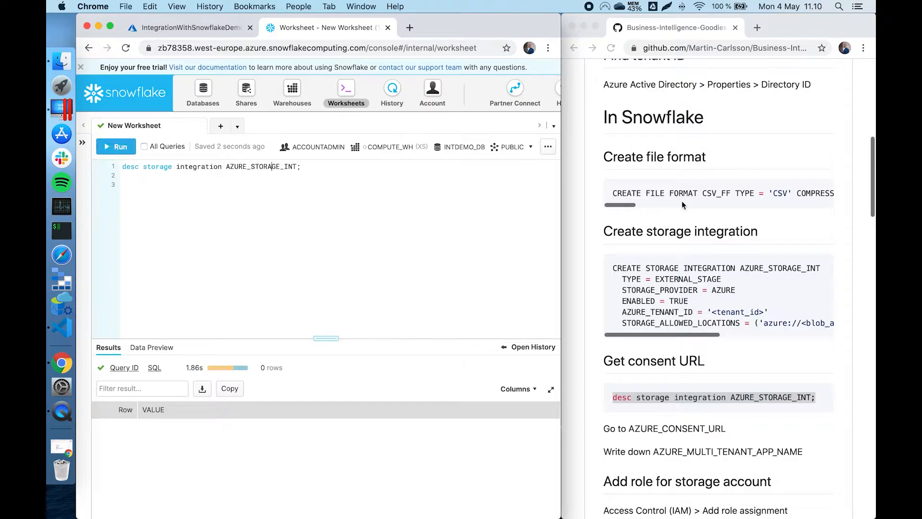
double_click(764, 268)
left_click(325, 170)
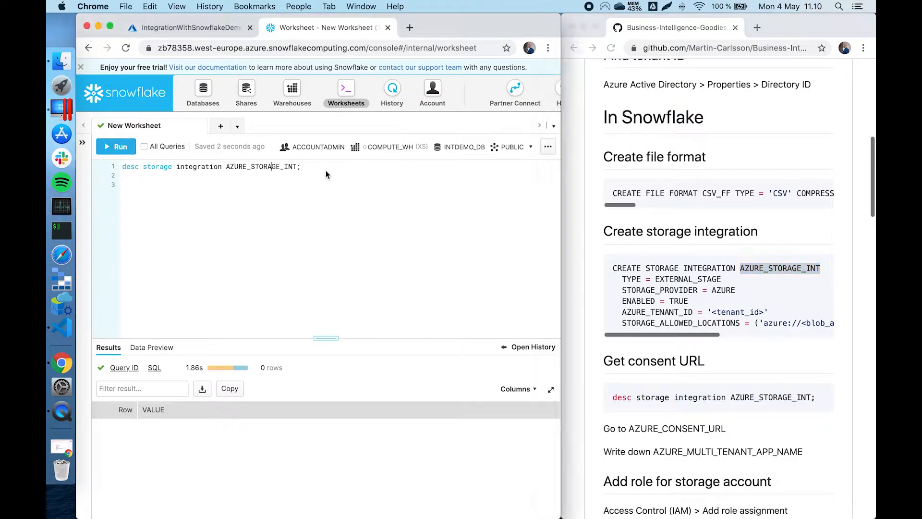
left_click(132, 146)
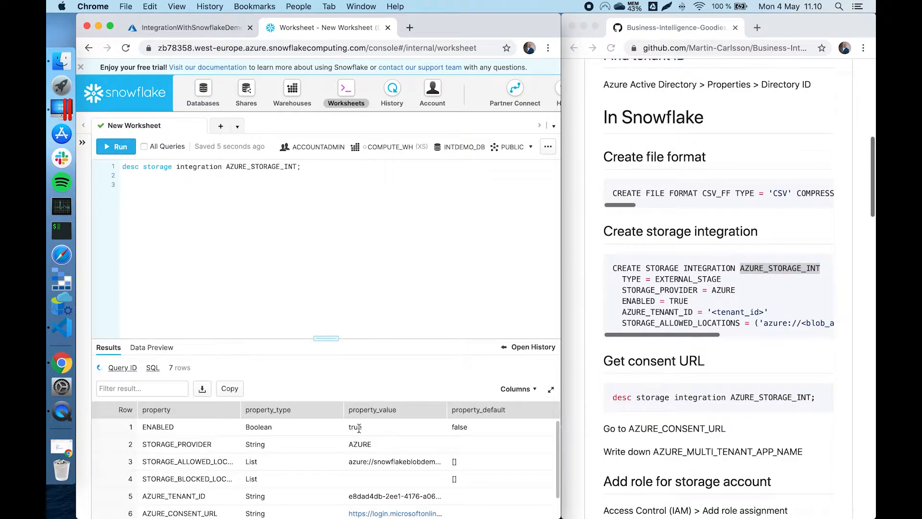
Enlarge the results area and inspect the AZURE_MULTI_TENANT_APP_NAME property value.
scroll(368, 451, "down", 1)
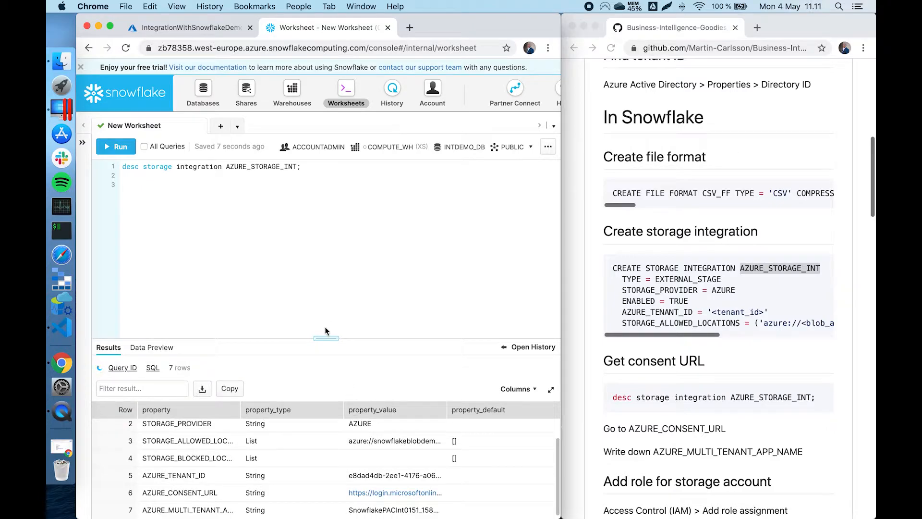
left_click_drag(327, 338, 327, 256)
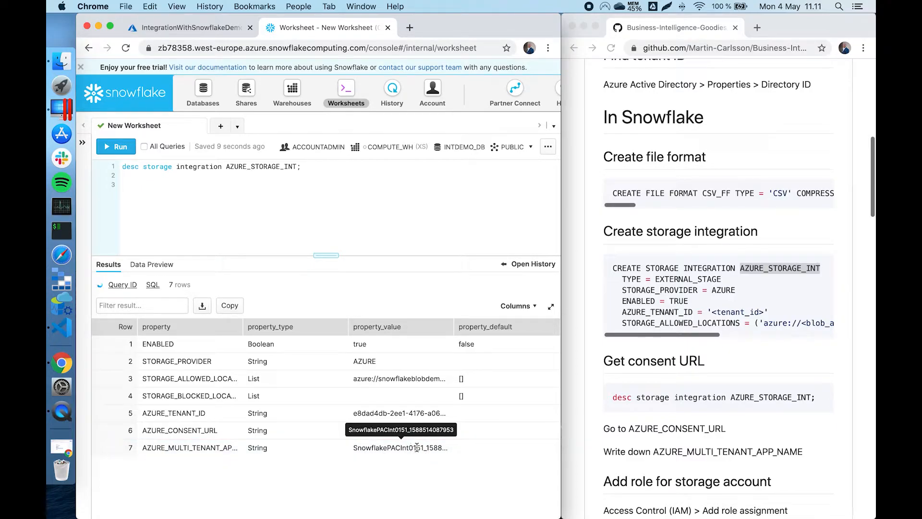
left_click_drag(414, 448, 423, 448)
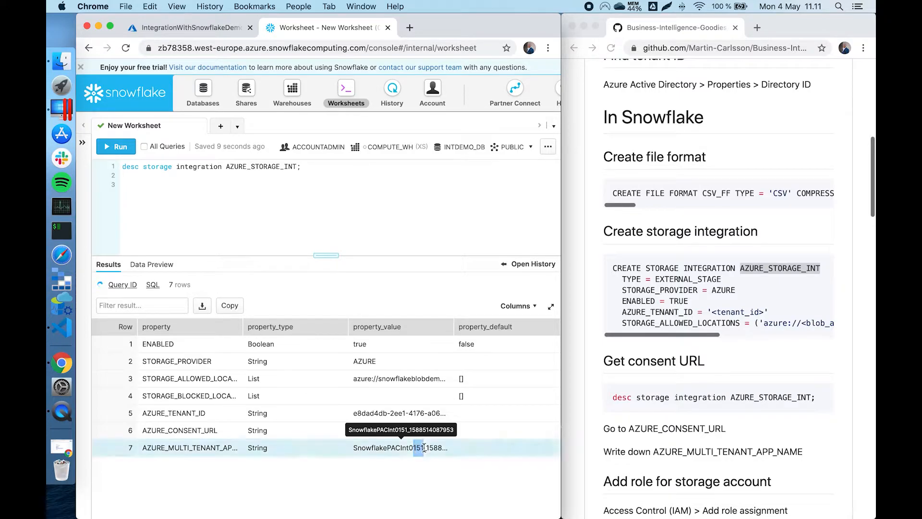
left_click(428, 466)
View the full AZURE_CONSENT_URL value in its details and close them.
left_click(388, 431)
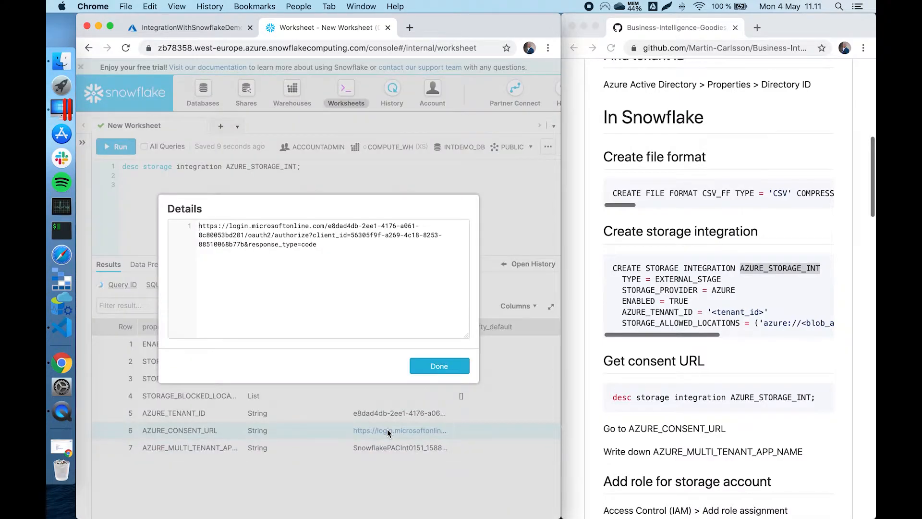
left_click_drag(333, 247, 137, 188)
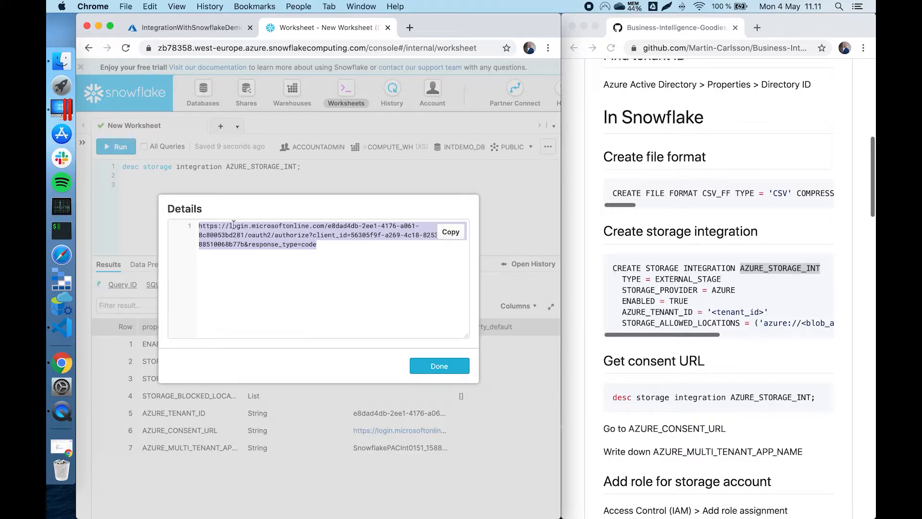
left_click(439, 365)
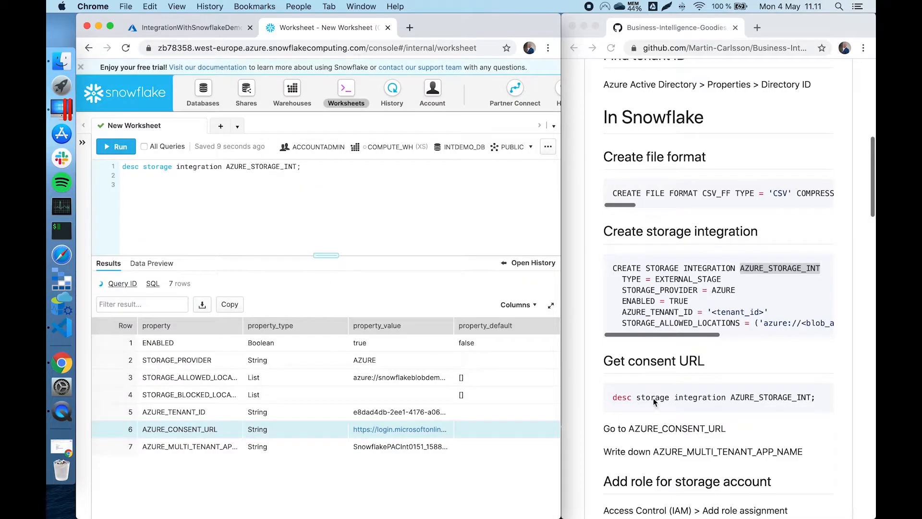
Examine the README's instructions for the consent URL and for adding the Storage Blob Data Contributor role to the storage account.
scroll(639, 379, "down", 3)
double_click(653, 357)
left_click(630, 377)
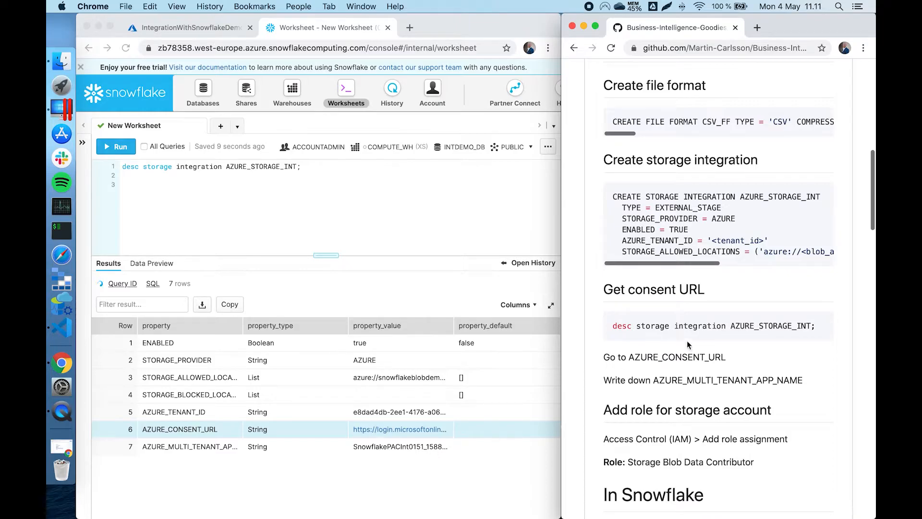
scroll(685, 270, "down", 2)
double_click(677, 316)
scroll(673, 322, "down", 3)
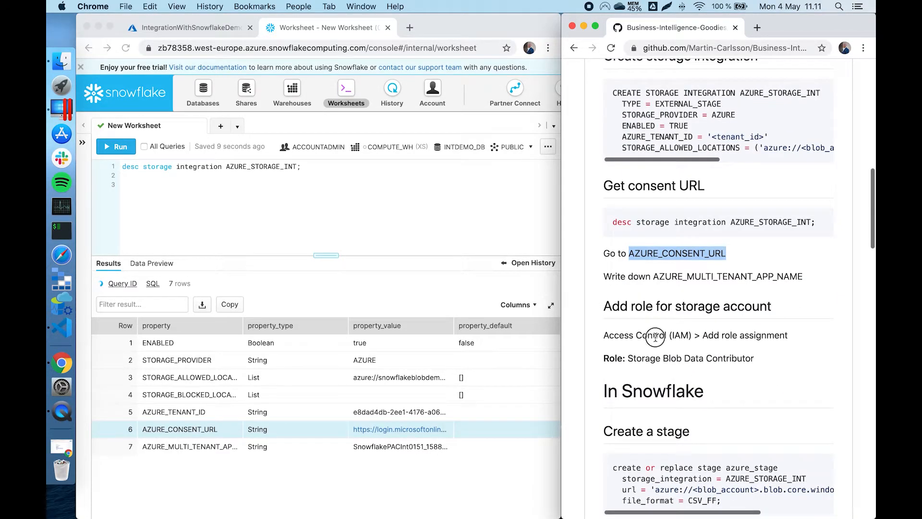
double_click(656, 337)
scroll(710, 342, "down", 2)
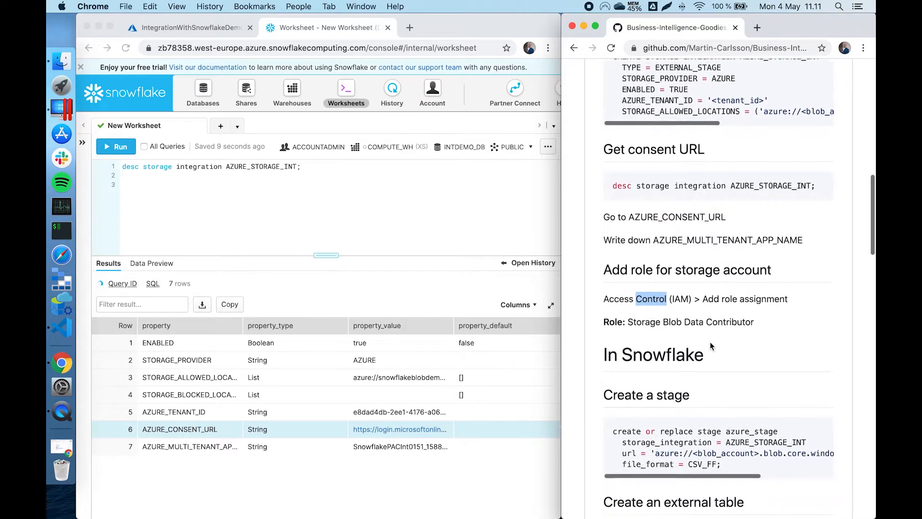
triple_click(688, 323)
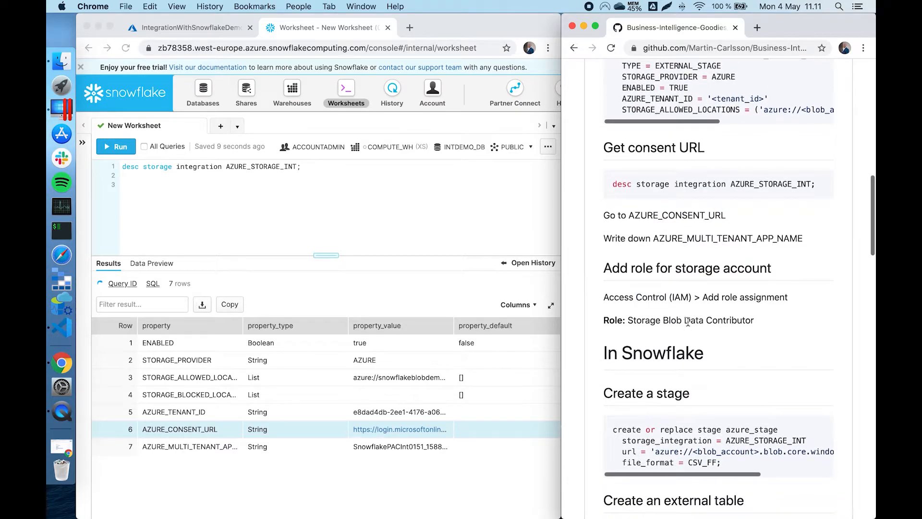
double_click(672, 296)
Switch to the Azure portal and open the snowflakeblobdemo storage account's Access control (IAM) page.
left_click(210, 28)
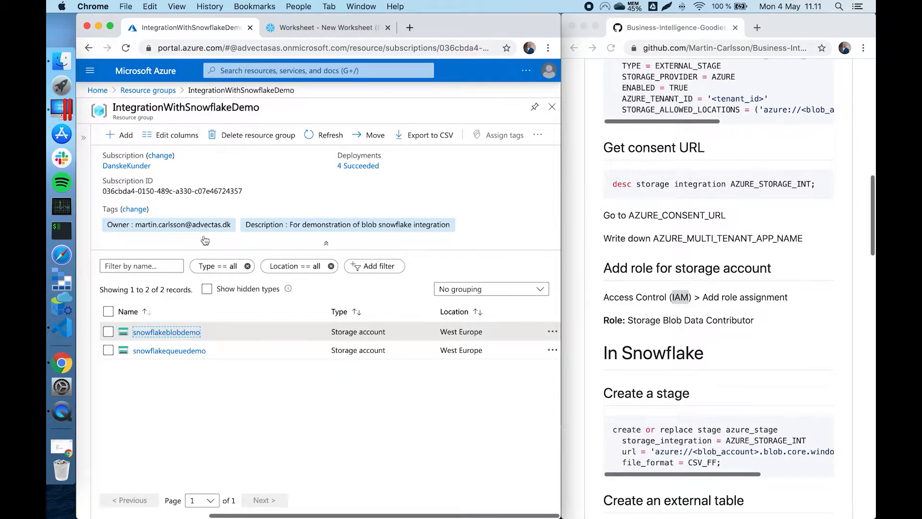
left_click(168, 331)
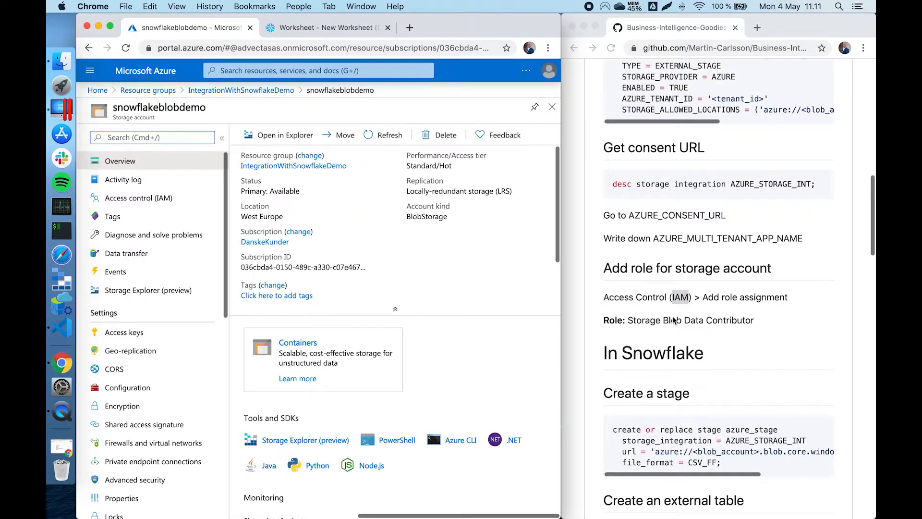
double_click(686, 238)
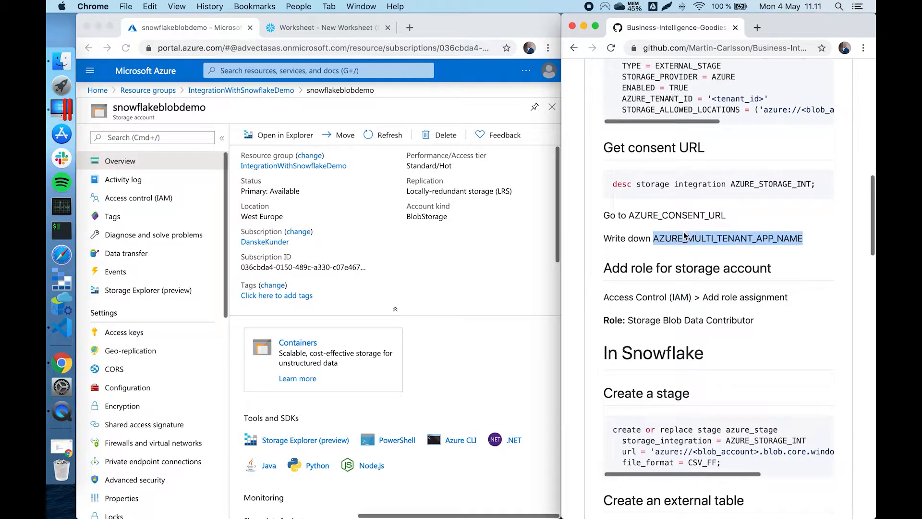
left_click(653, 295)
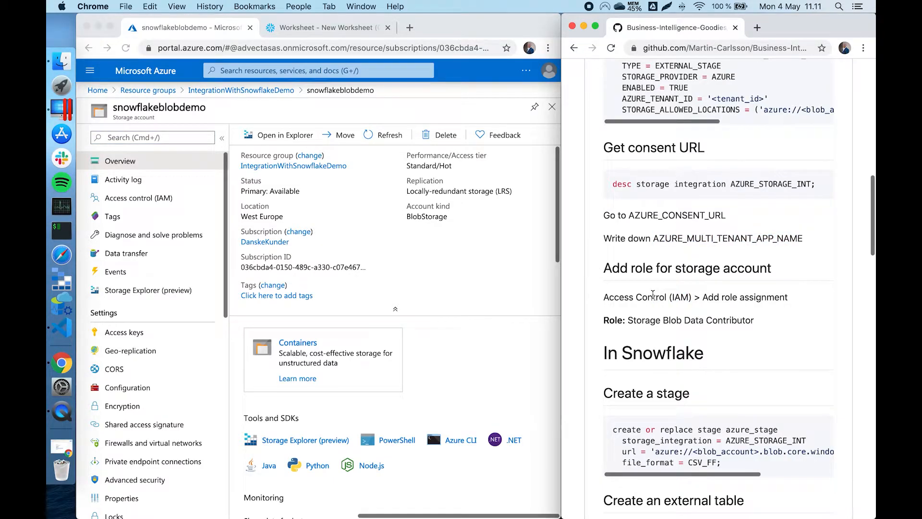
left_click(126, 197)
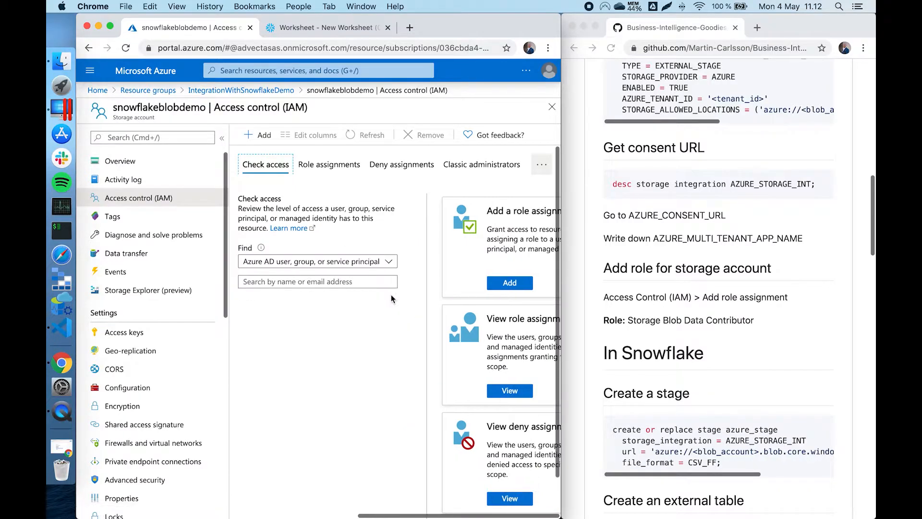
Start a role assignment, locate Storage Blob Data Contributor among the roles, search the members for "snow", and close the form unsaved.
left_click(509, 286)
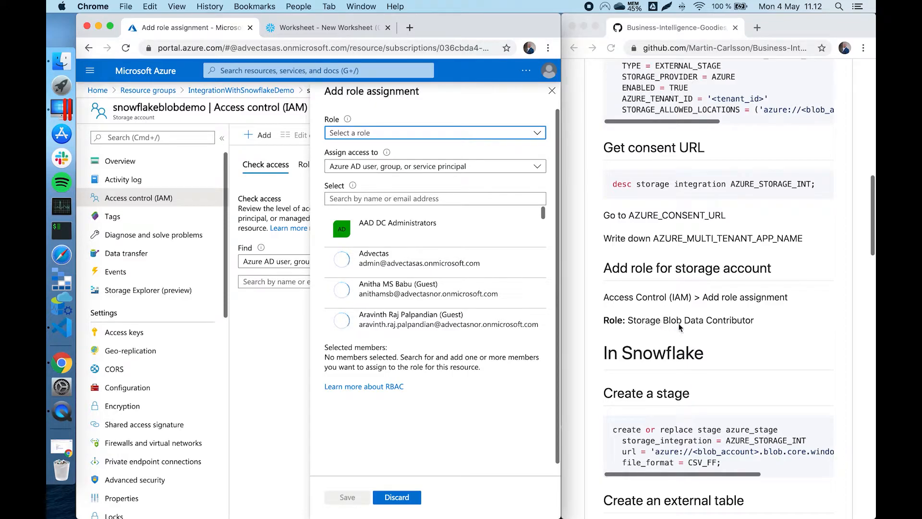
left_click(460, 135)
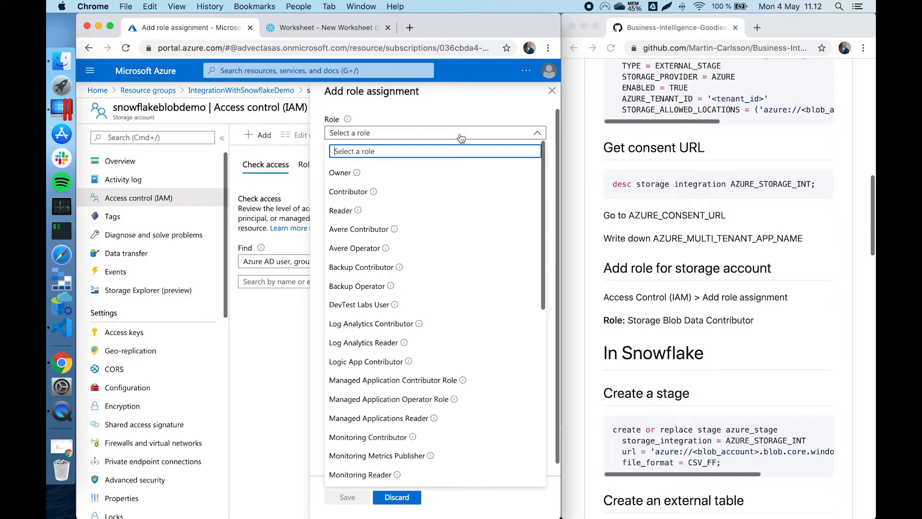
scroll(393, 355, "down", 6)
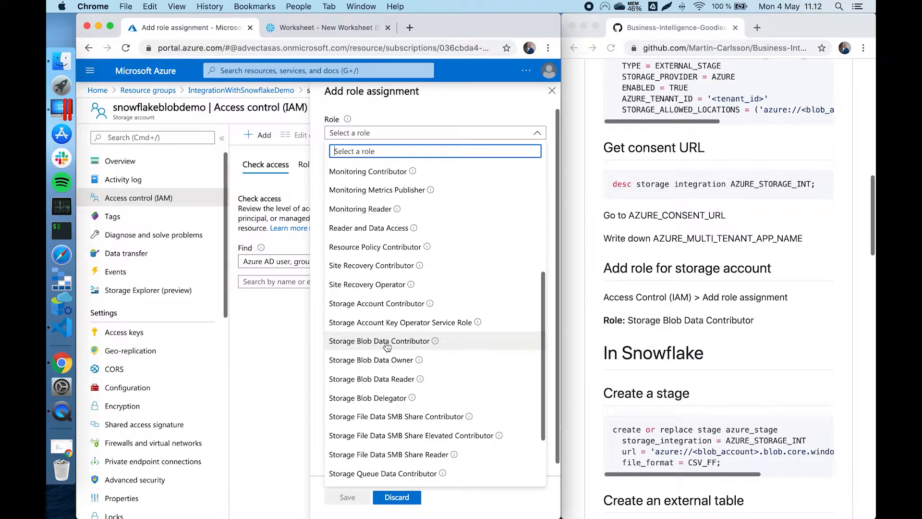
left_click(317, 371)
left_click(395, 201)
type("snow")
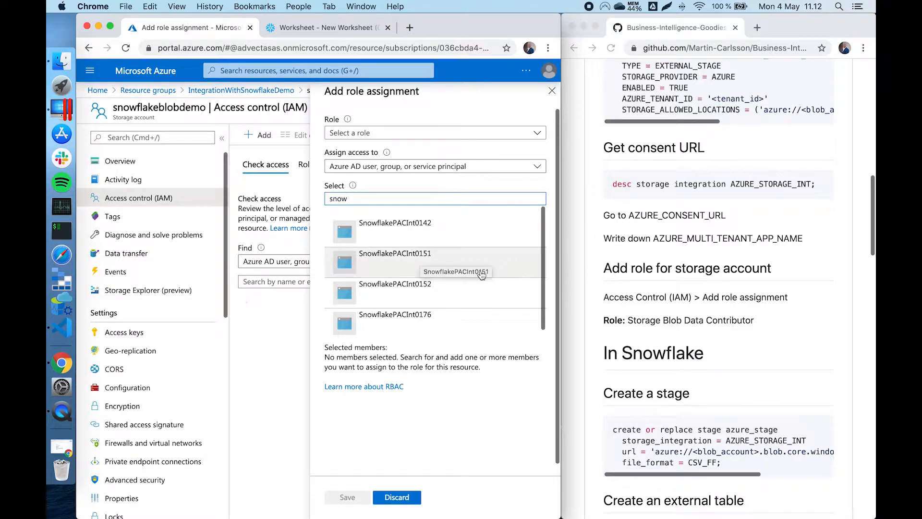
left_click(278, 370)
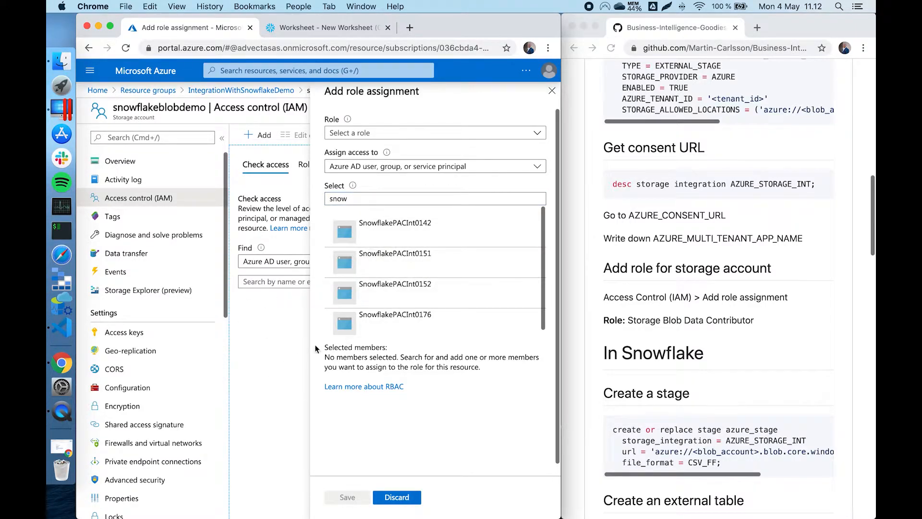
left_click(552, 91)
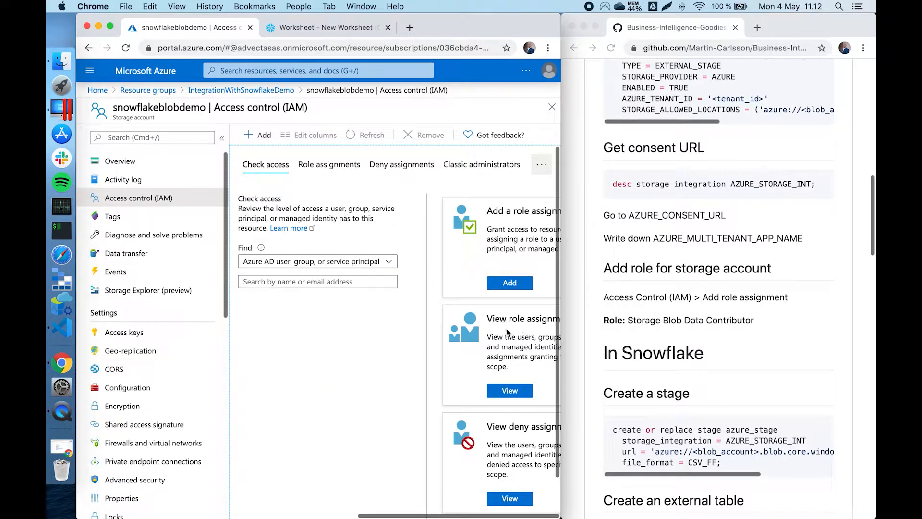
View the storage account's role assignments and find the Storage Blob Data Contributor entry.
left_click(510, 390)
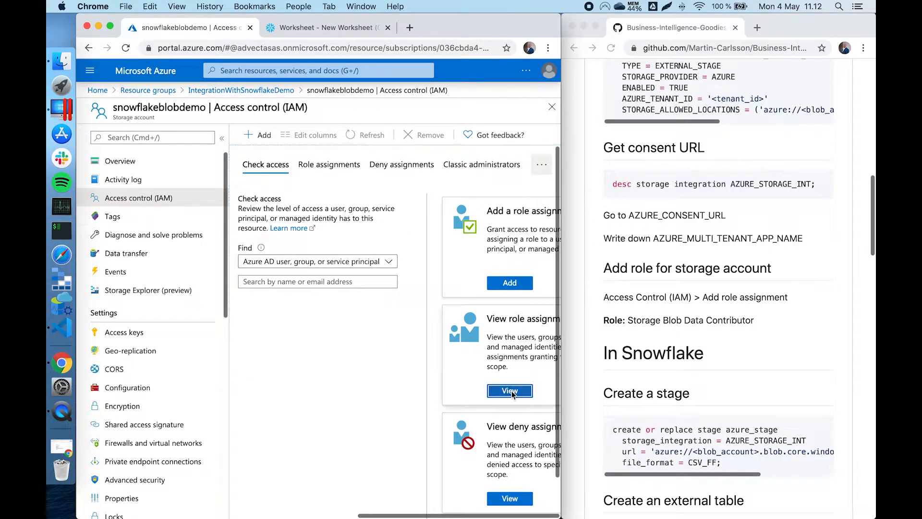
left_click(224, 140)
scroll(303, 338, "down", 10)
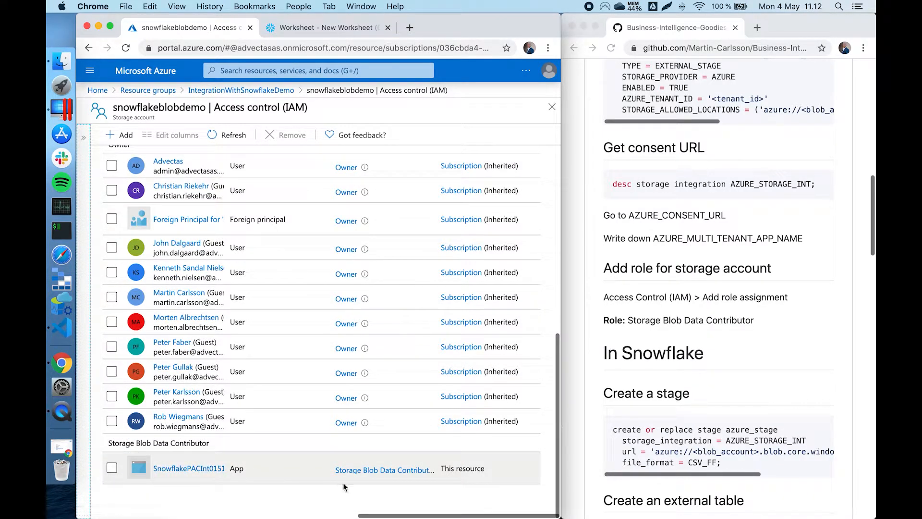
Replace the Snowflake worksheet's contents with the README's create statement for the azure_stage stage.
left_click(672, 384)
scroll(676, 382, "down", 3)
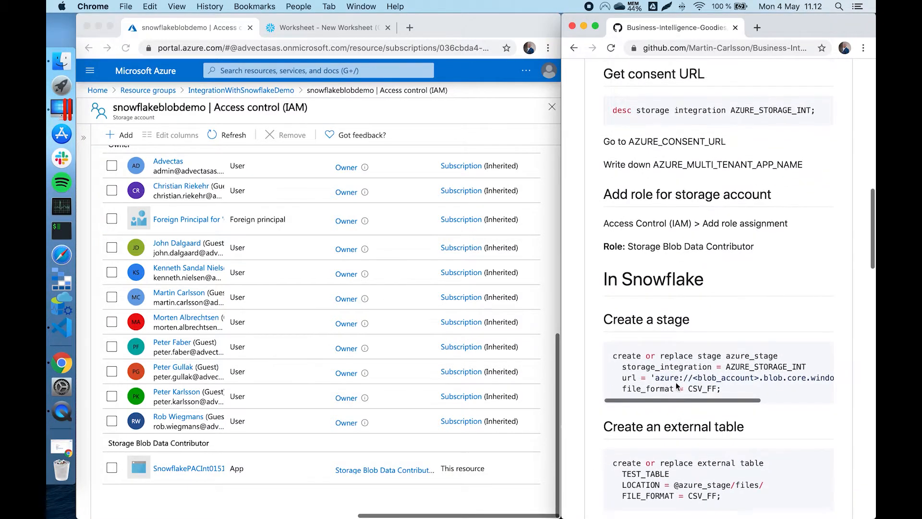
scroll(676, 382, "down", 2)
left_click_drag(736, 338, 607, 310)
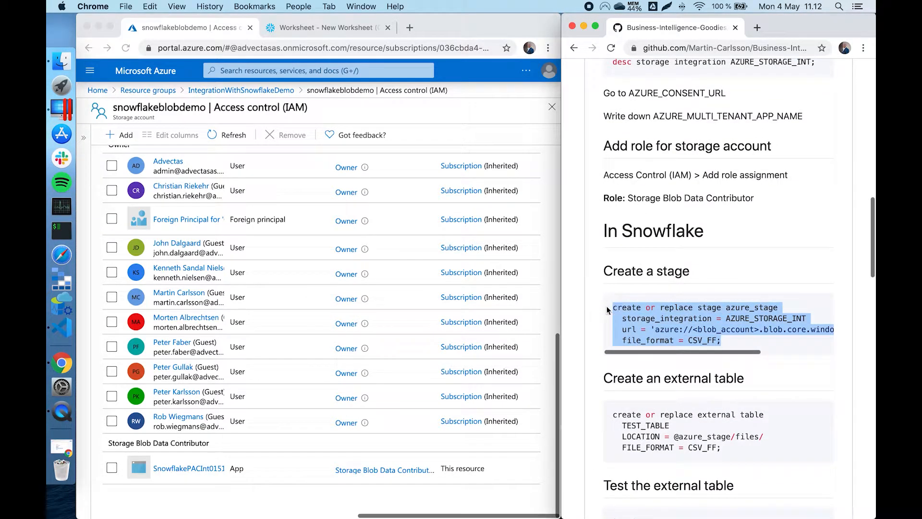
right_click(645, 314)
left_click(592, 337)
left_click(322, 28)
key("super+a")
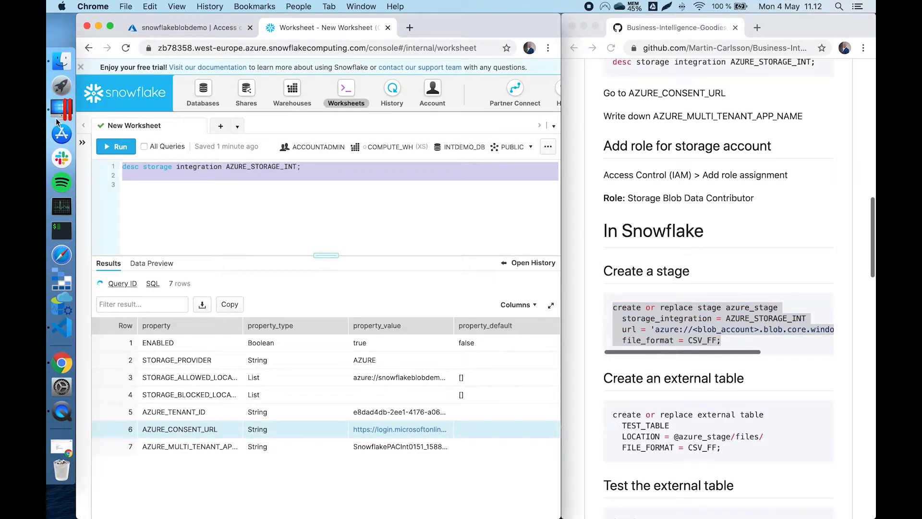
key("super+v")
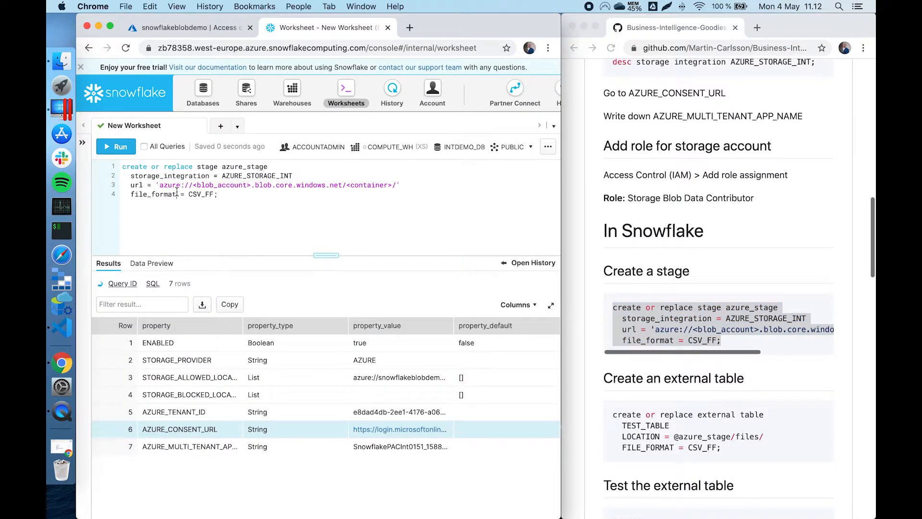
Review the stage statement's file format, integration name and URL placeholders, and append heh to the end of the URL.
double_click(208, 195)
double_click(267, 169)
double_click(266, 174)
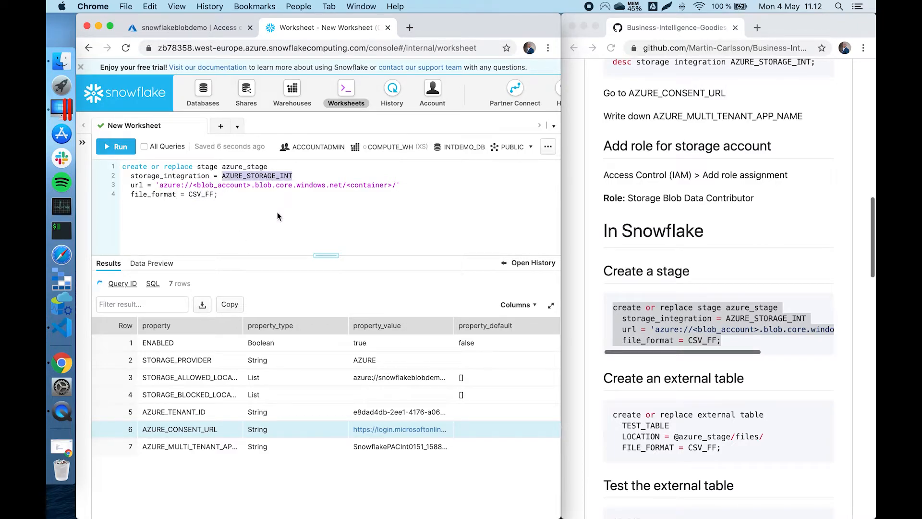
left_click_drag(251, 188, 198, 188)
double_click(358, 187)
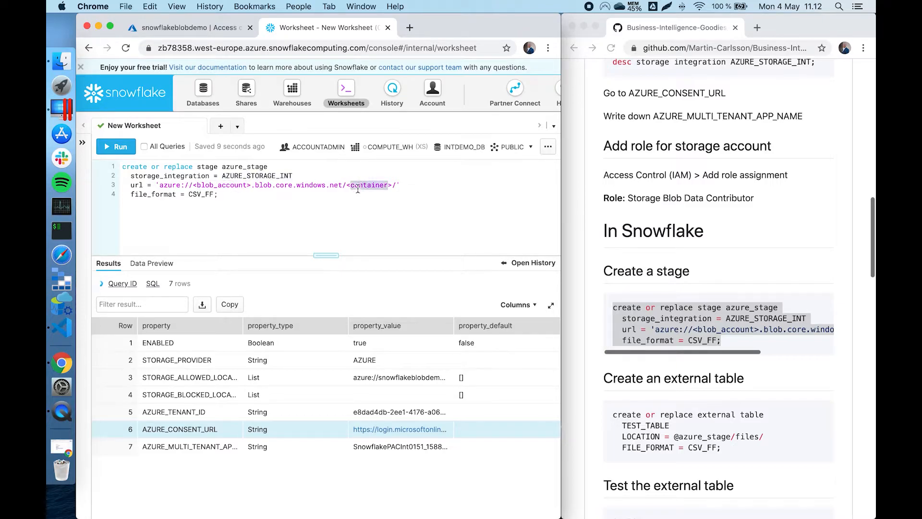
left_click(402, 187)
type("heh")
Replace the worksheet's stage statement with the README's create external table statement for TEST_TABLE.
left_click_drag(336, 216, 48, 132)
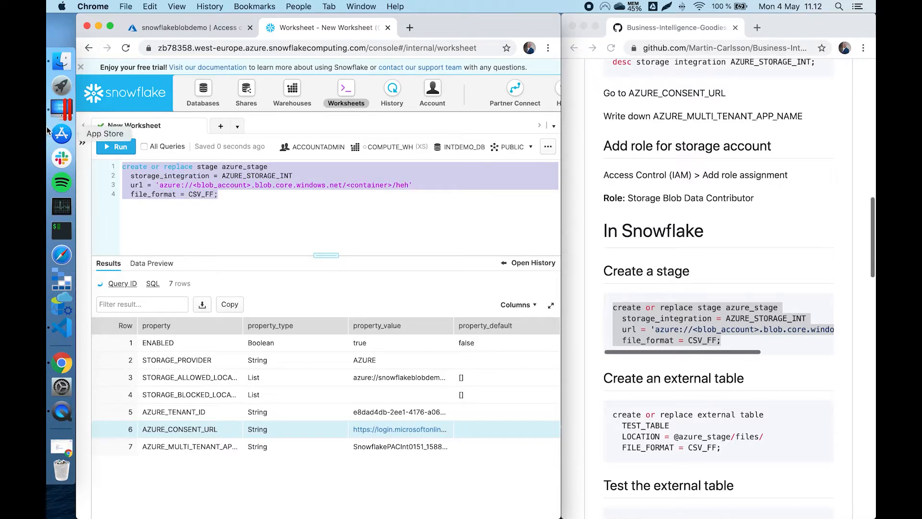
key("BackSpace")
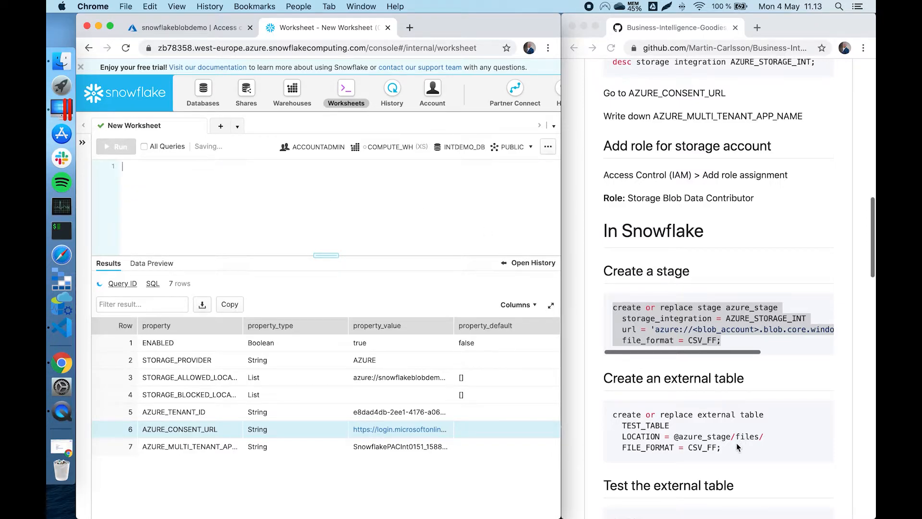
left_click(735, 447)
left_click(725, 445)
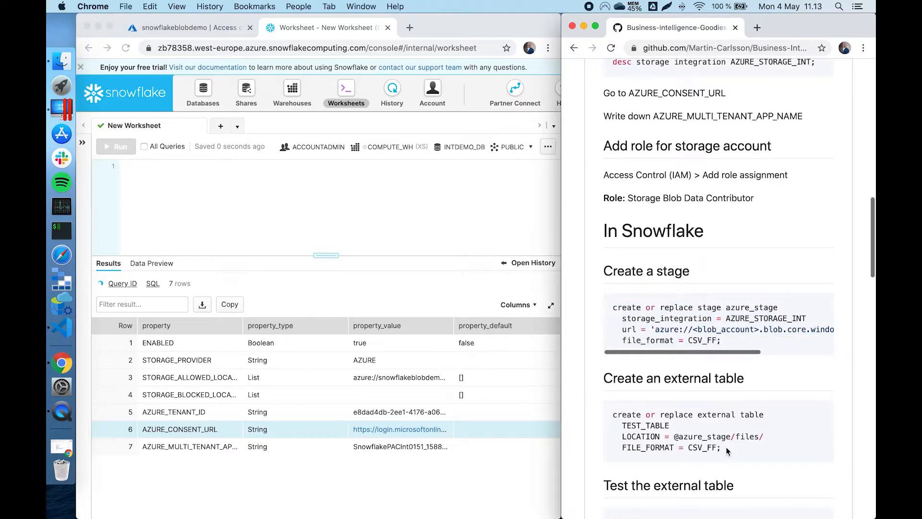
left_click_drag(725, 446, 609, 411)
key("super+c")
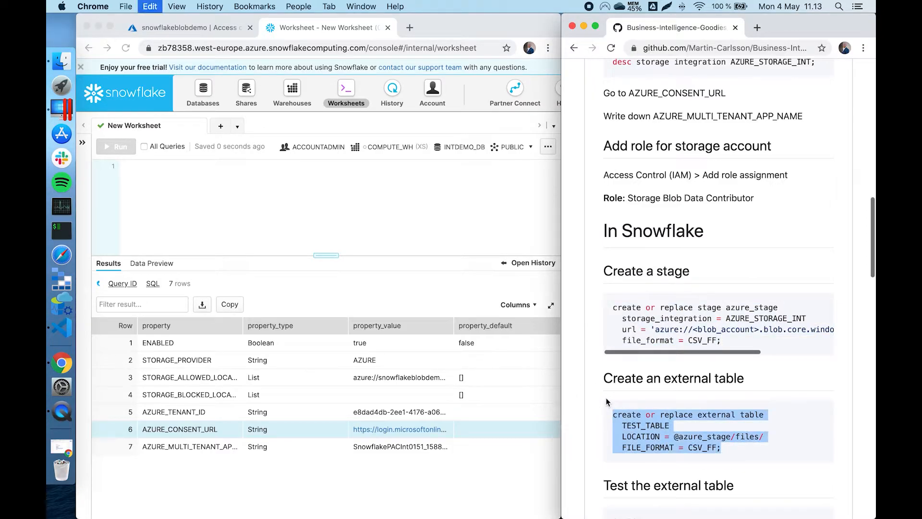
left_click(303, 210)
key("super+v")
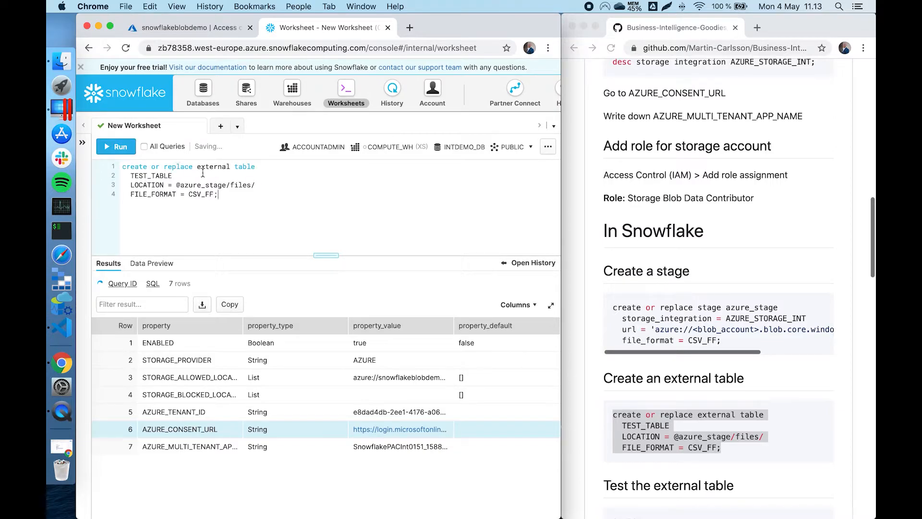
double_click(152, 176)
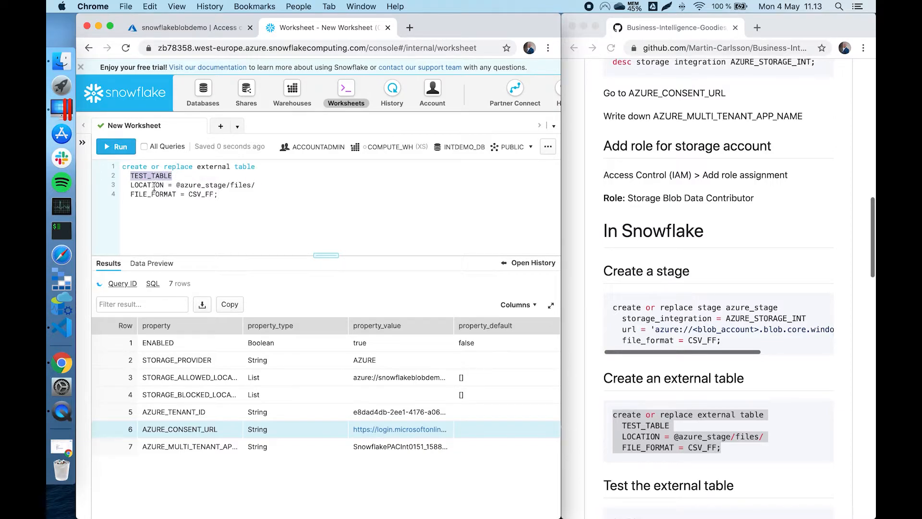
left_click(152, 185)
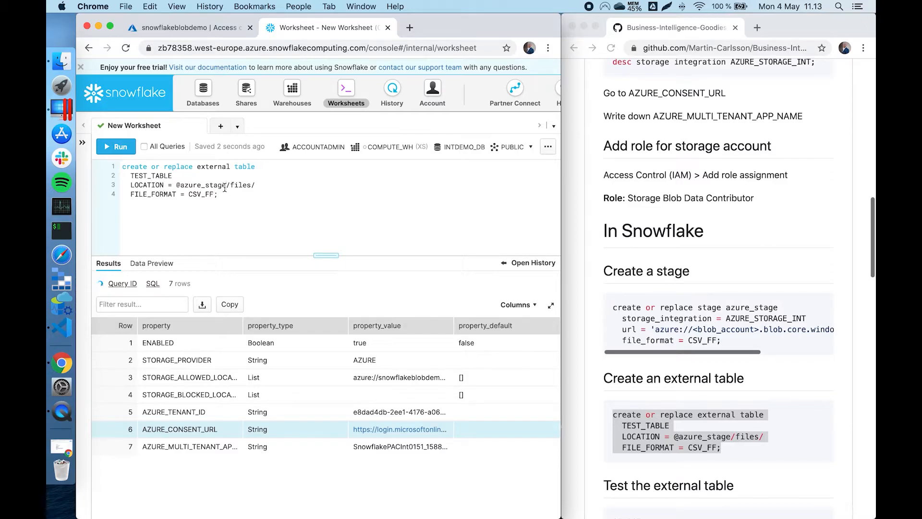
left_click_drag(226, 185, 174, 185)
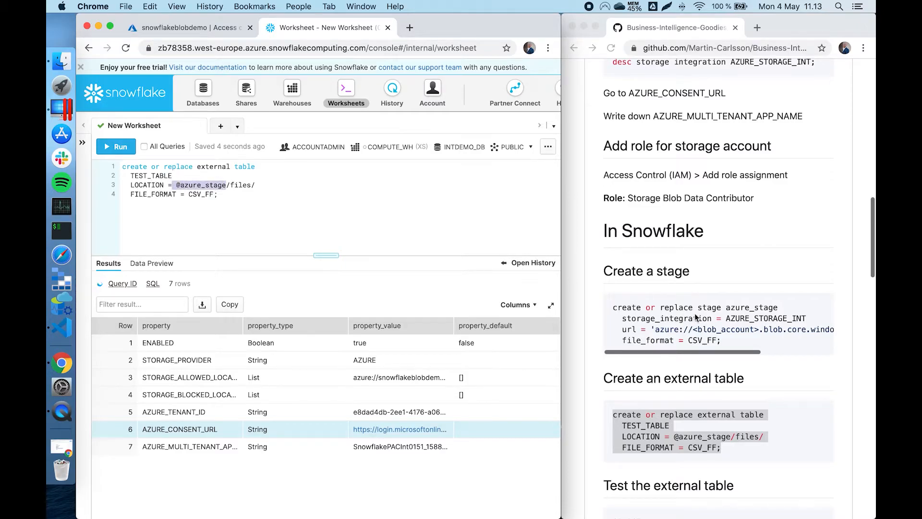
double_click(240, 185)
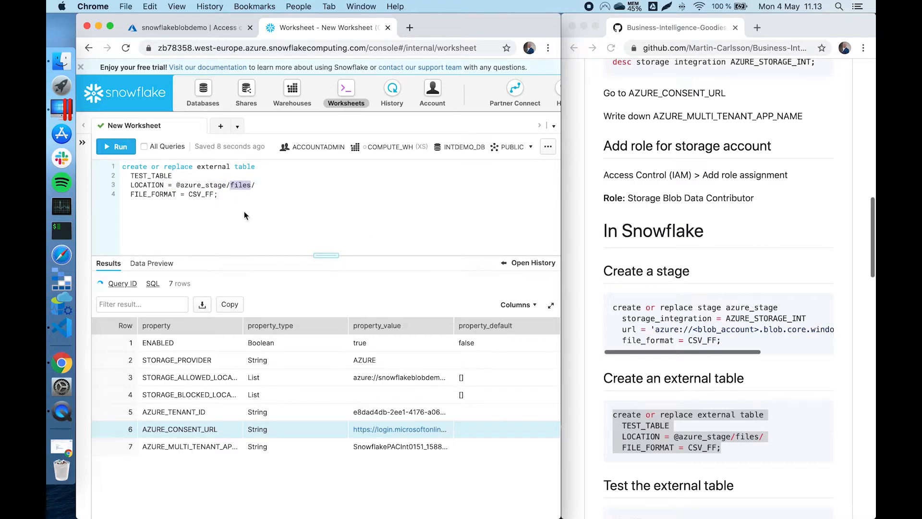
left_click(116, 147)
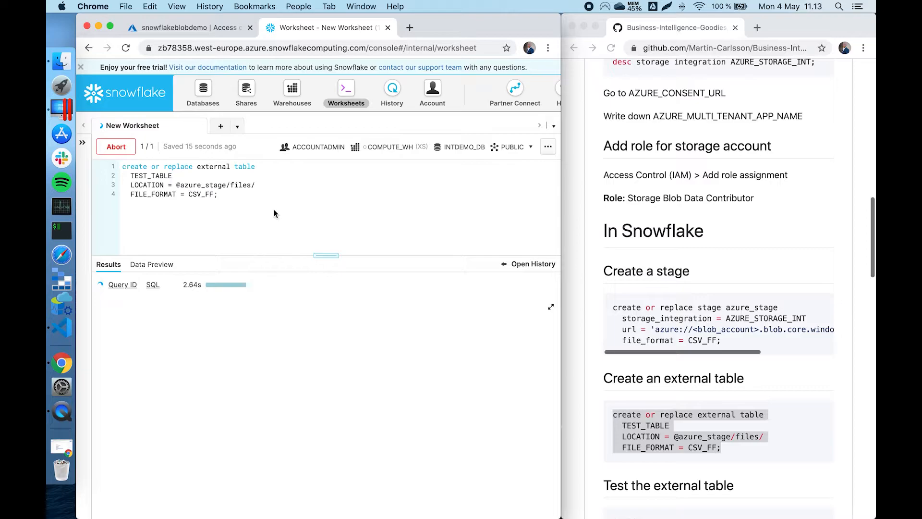
Add and run SELECT * FROM TEST_TABLE; below the table statement, and inspect the second result row's details.
double_click(156, 174)
key("super+c")
left_click(276, 236)
key("Return")
key("Return")
type("SELECT")
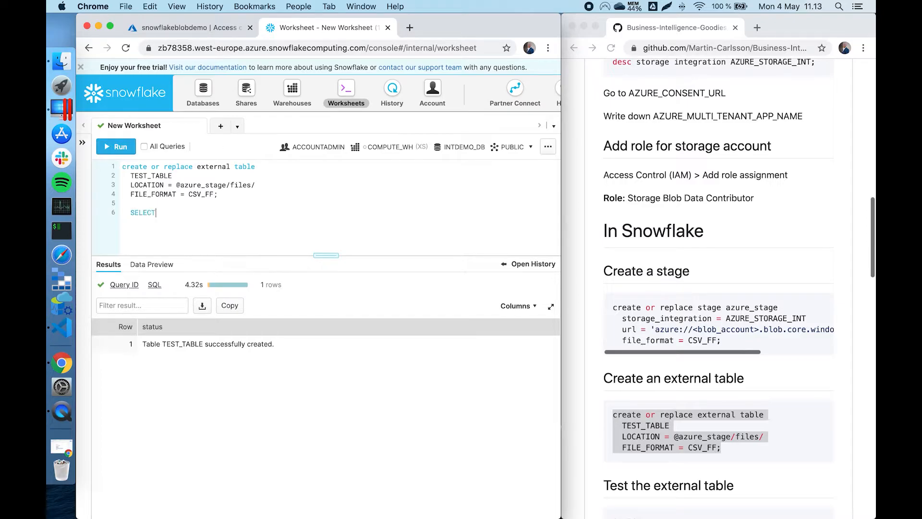
type(" * FROM")
key("super+v")
left_click(123, 151)
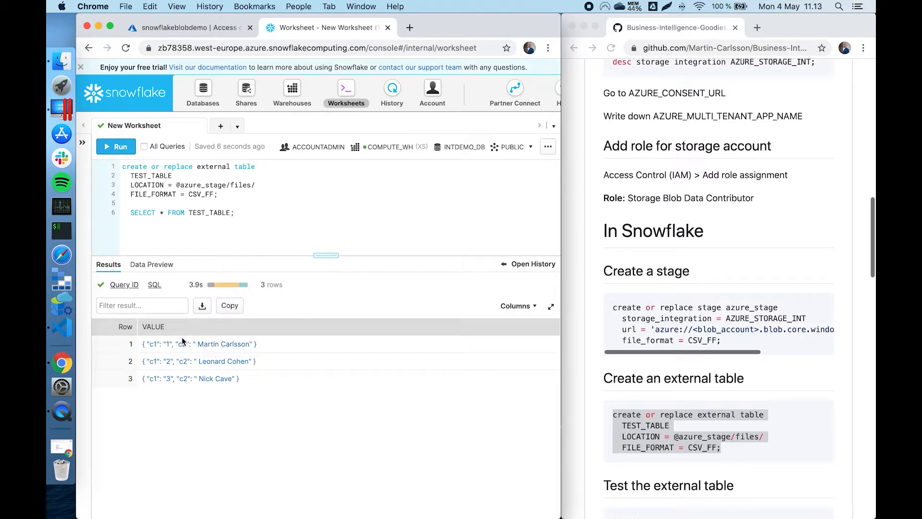
left_click(194, 365)
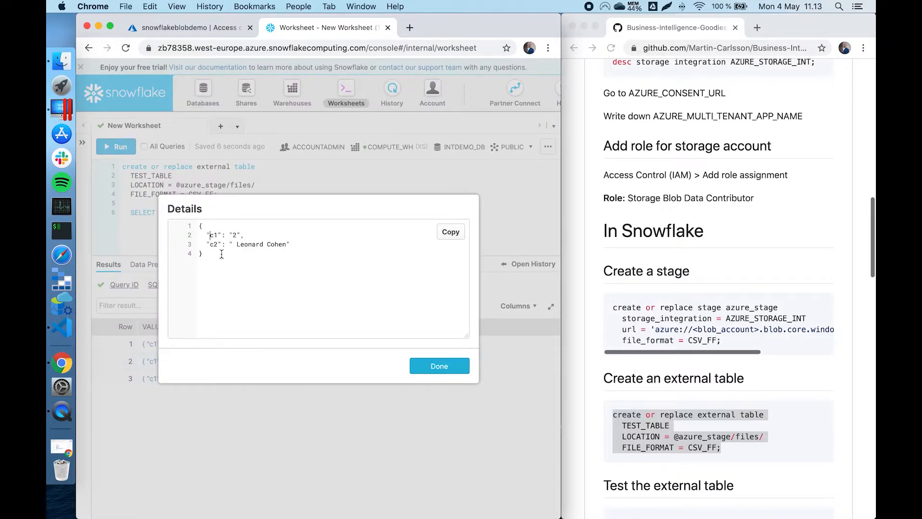
left_click(426, 367)
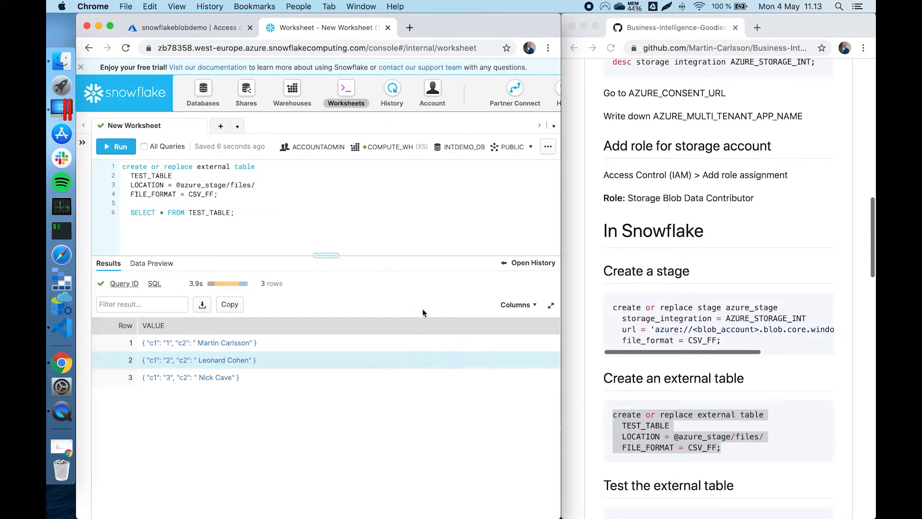
Copy the README's external table test query below the existing SELECT in the worksheet and remove the indent before its first line.
scroll(656, 422, "down", 5)
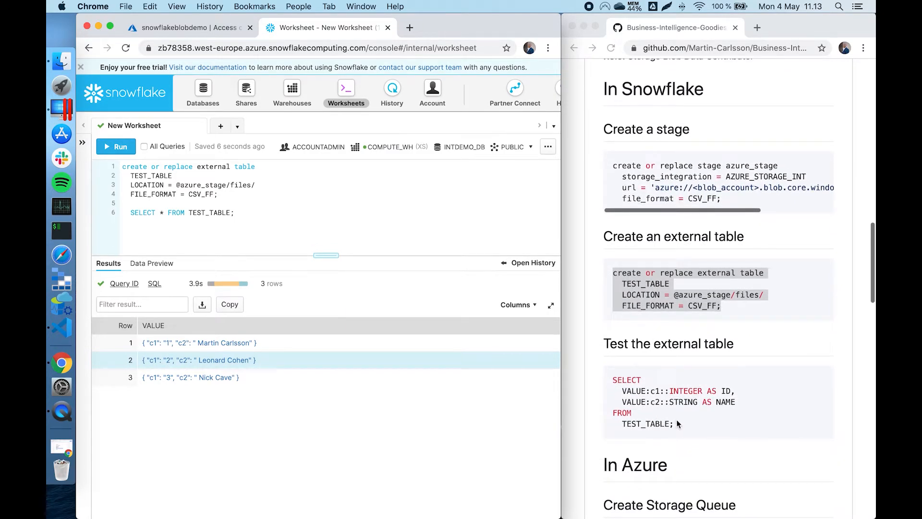
left_click(618, 394)
left_click_drag(675, 425, 613, 377)
right_click(638, 391)
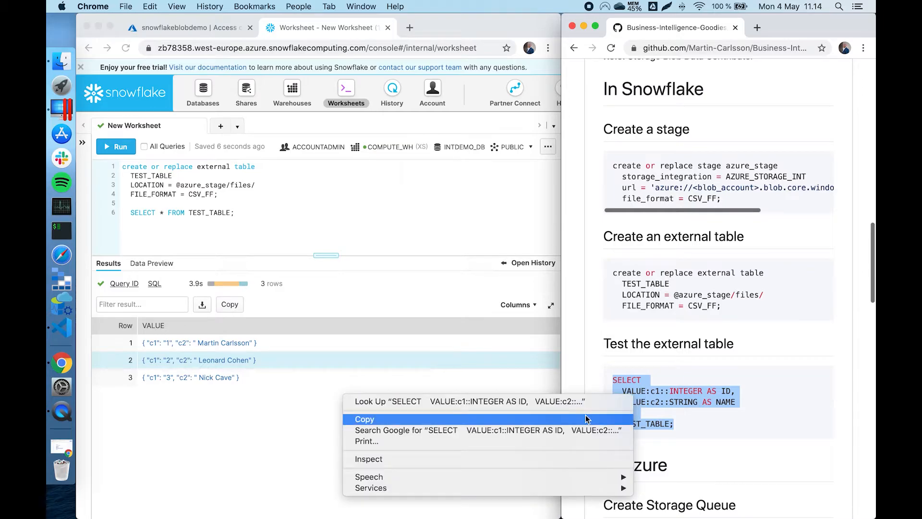
left_click(478, 419)
left_click(291, 212)
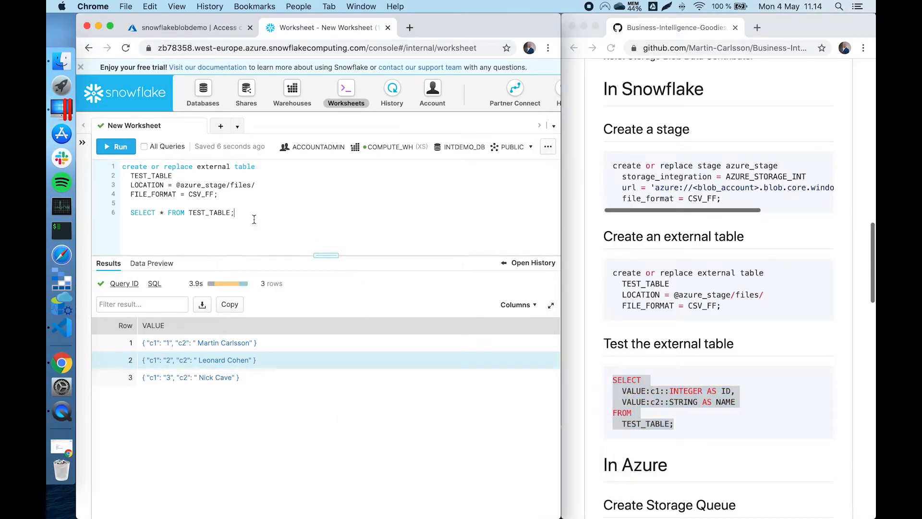
key("Return")
key("Return")
key("super+v")
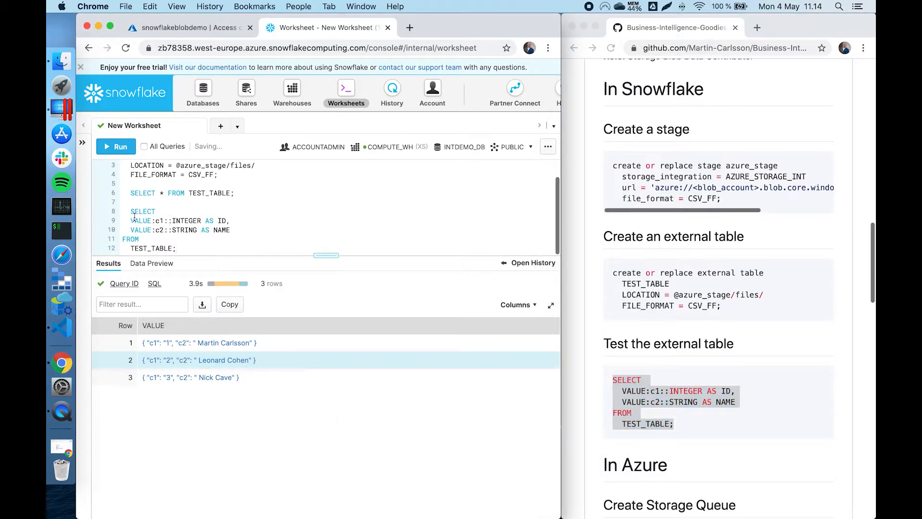
left_click(131, 211)
key("BackSpace")
key("BackSpace")
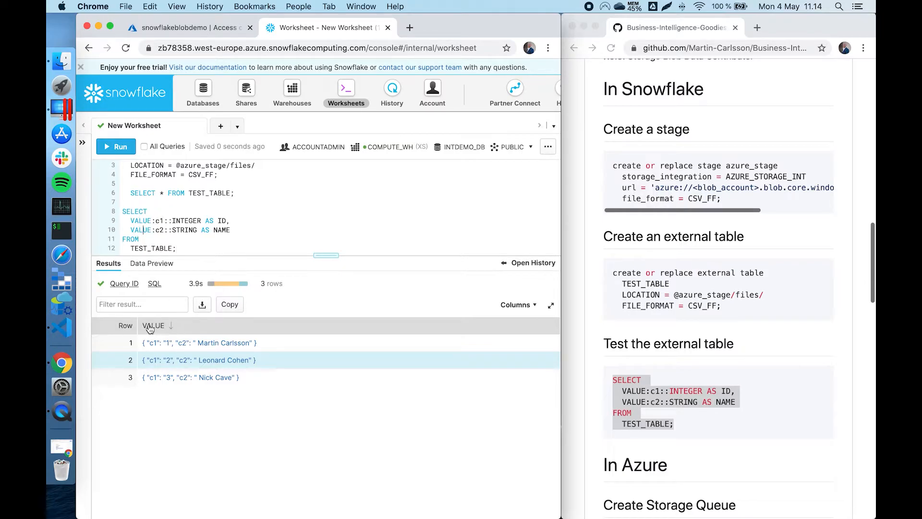
Examine how the test query reads c1 and c2 from VALUE, casts them to INTEGER and STRING, and aliases the columns.
double_click(140, 220)
double_click(158, 221)
left_click_drag(164, 220, 128, 220)
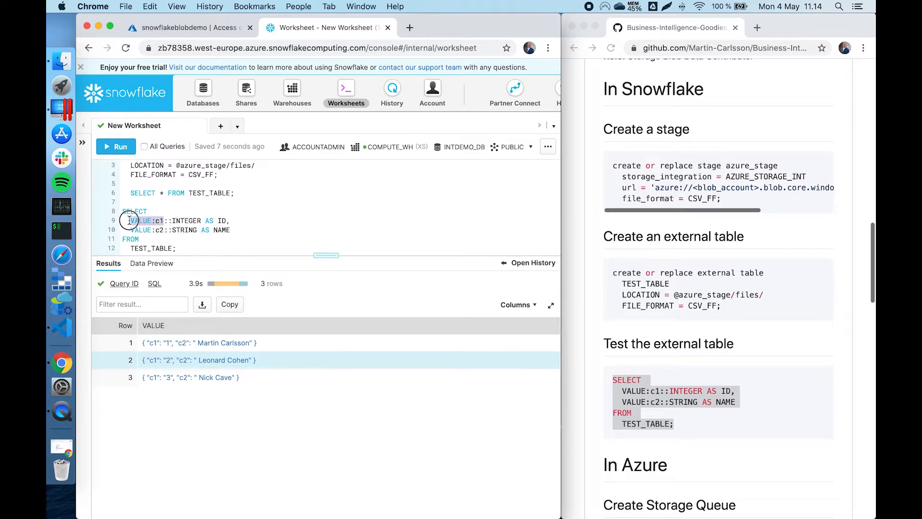
double_click(174, 222)
left_click(168, 220)
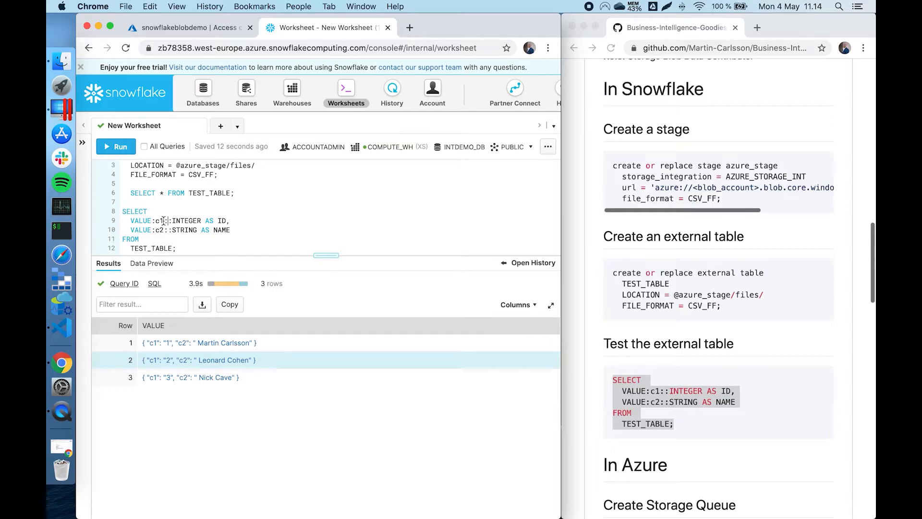
left_click_drag(163, 220, 173, 221)
double_click(182, 220)
left_click(212, 223)
double_click(186, 222)
double_click(221, 221)
double_click(176, 232)
left_click(167, 224)
Run the test query for ID and NAME from TEST_TABLE, and read the README's Create Storage Queue section.
left_click(117, 147)
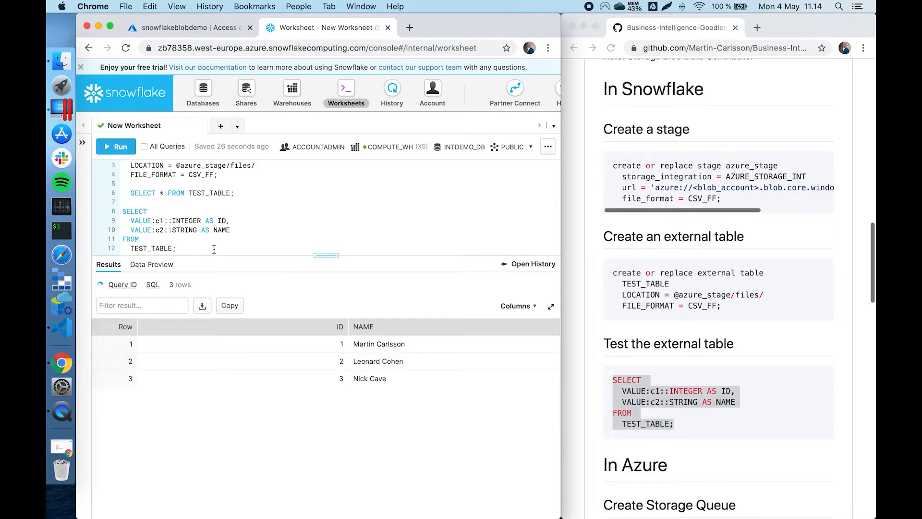
scroll(678, 416, "down", 5)
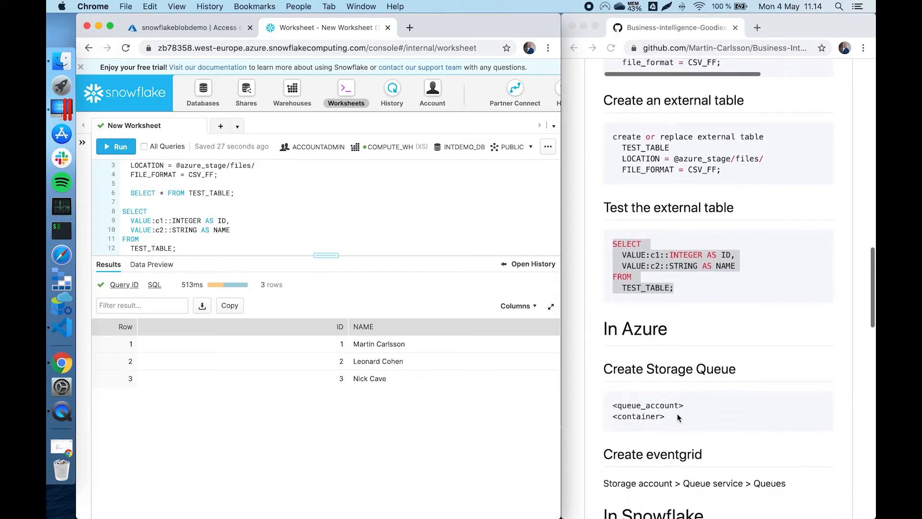
scroll(679, 417, "down", 1)
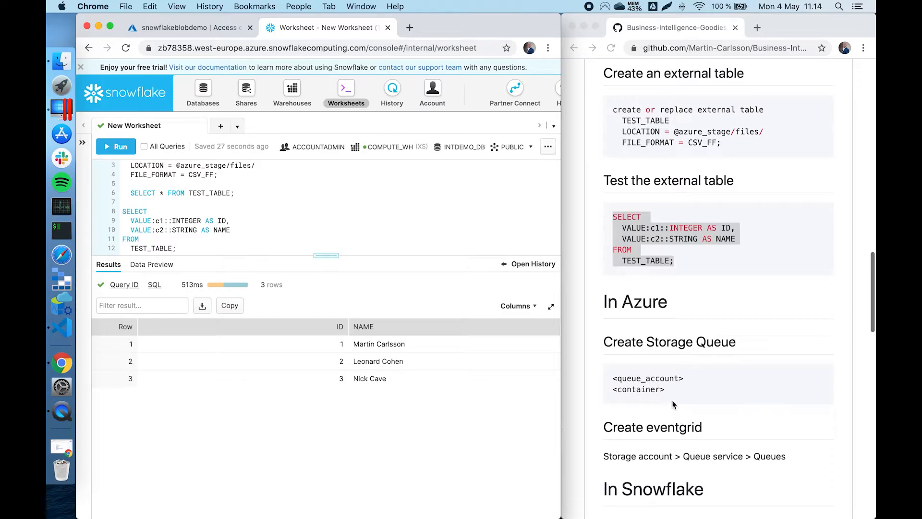
Review the create external table statement at the start of the worksheet.
left_click(443, 216)
scroll(330, 243, "up", 1)
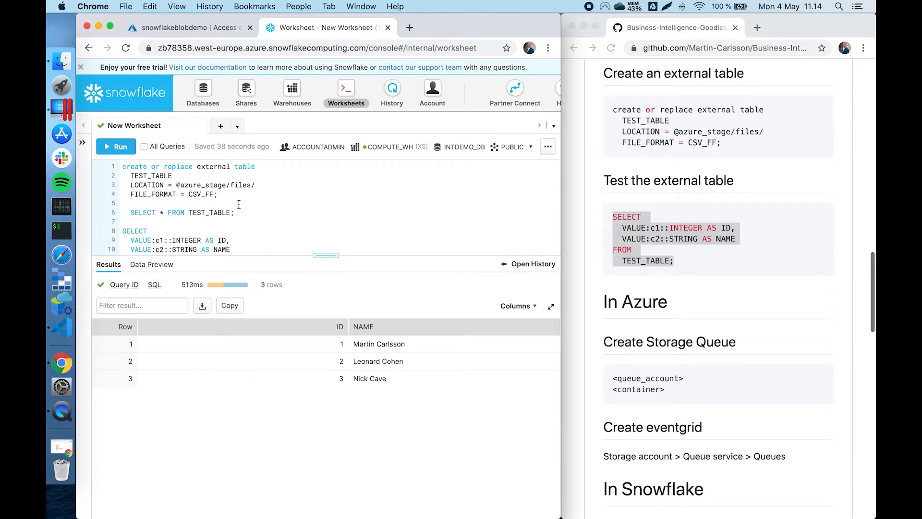
left_click_drag(240, 199, 107, 166)
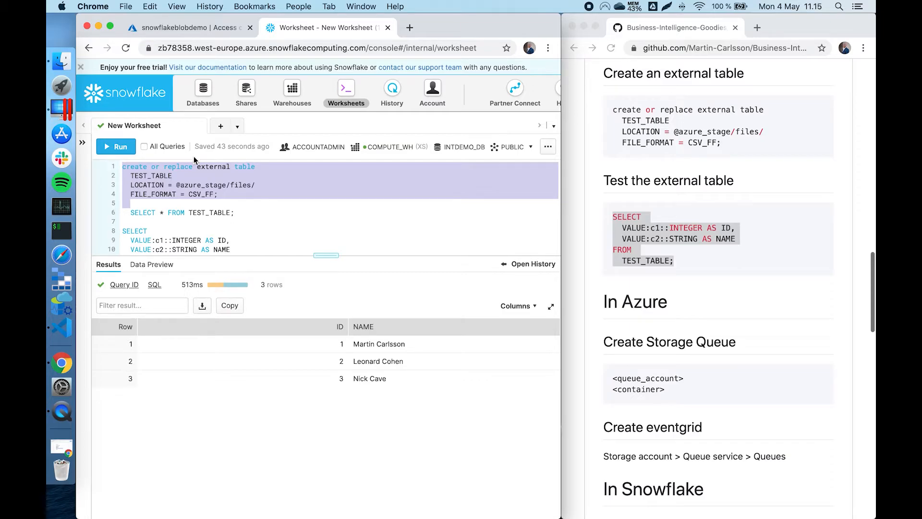
left_click(146, 184)
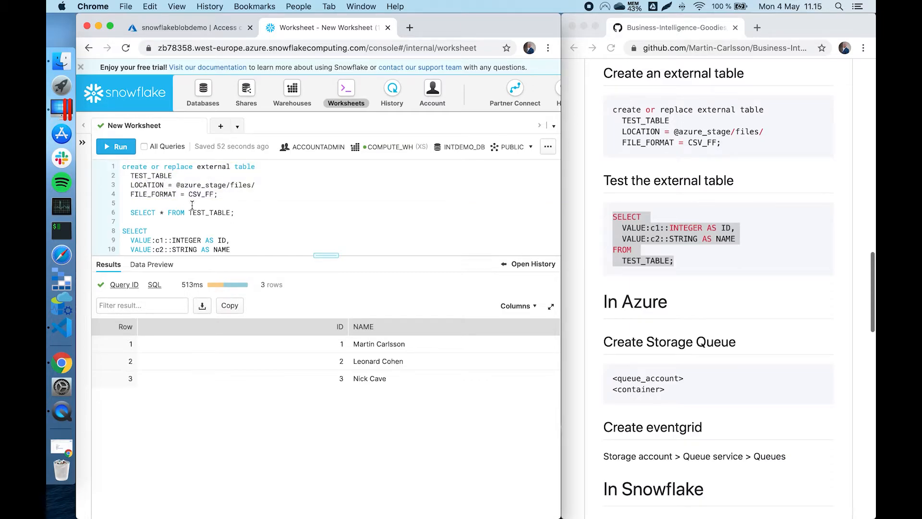
Review the external table statements in the worksheet and clear all of them.
scroll(234, 224, "down", 1)
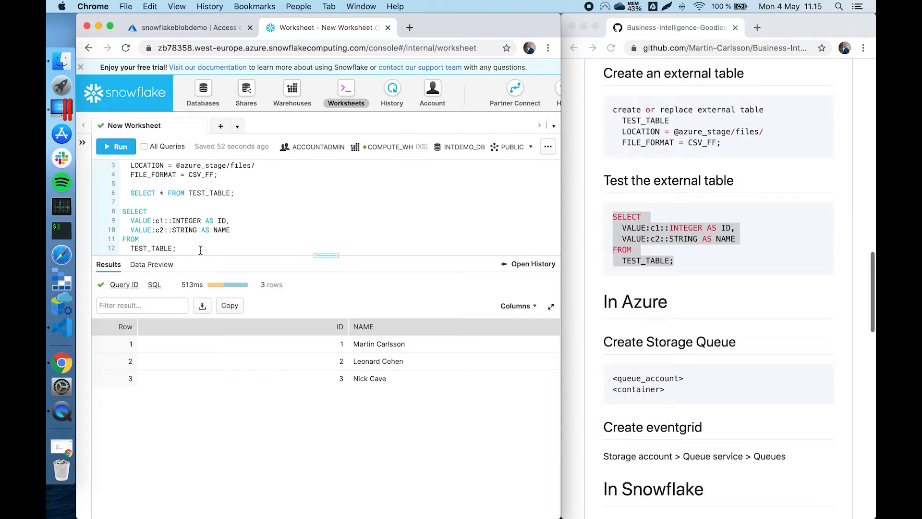
scroll(200, 248, "up", 2)
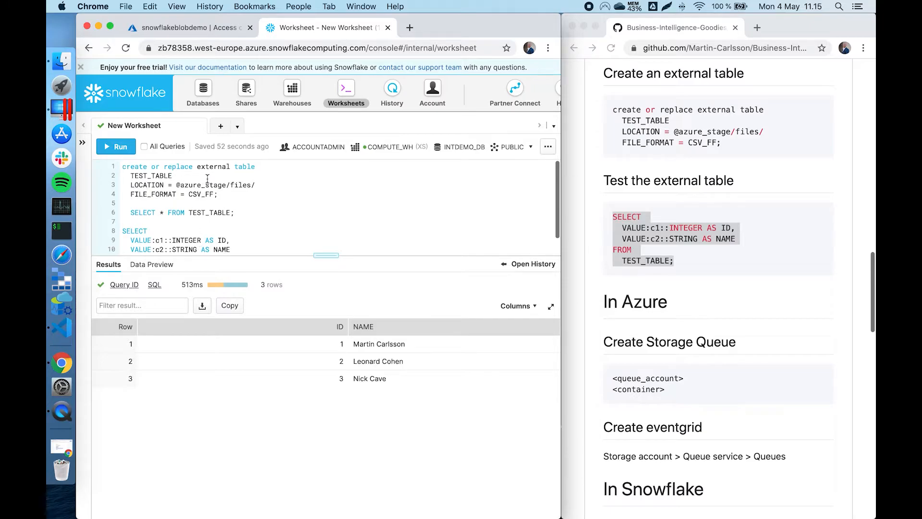
scroll(217, 231, "down", 2)
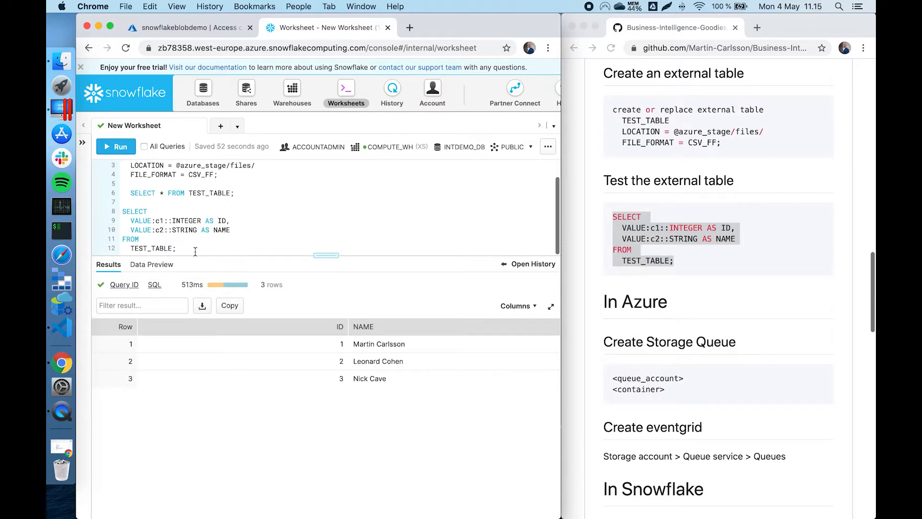
left_click_drag(192, 249, 60, 139)
key("BackSpace")
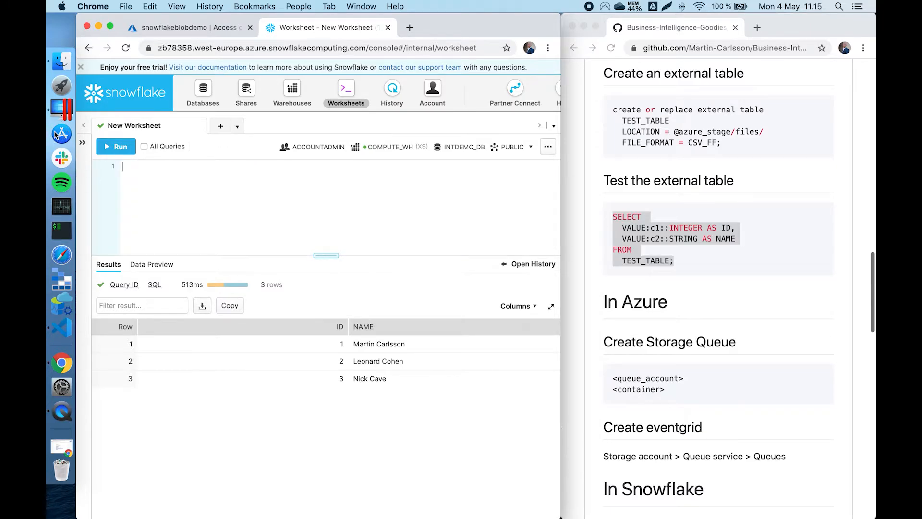
Read the README's Create Storage Queue section and open the snowflakequeuedemo storage account from the IntegrationWithSnowflakeDemo resource group in Azure.
scroll(684, 353, "down", 2)
left_click(669, 305)
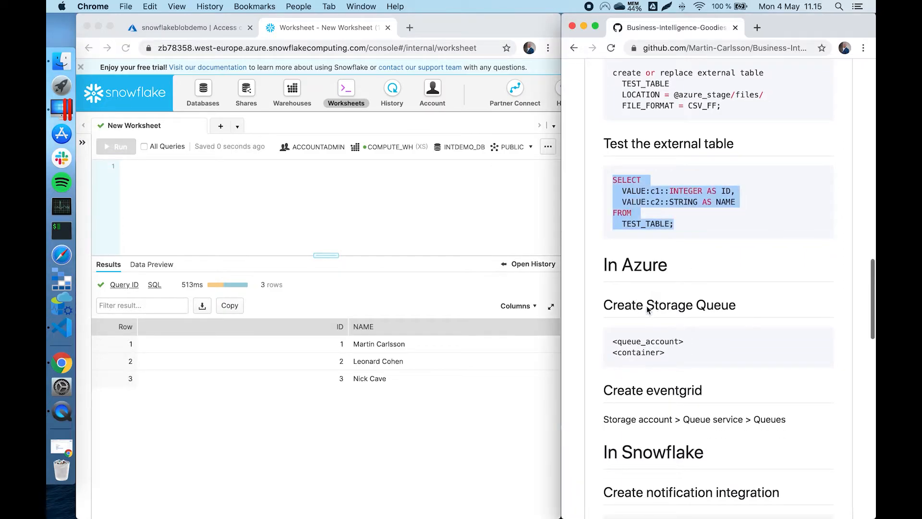
double_click(669, 306)
left_click(194, 27)
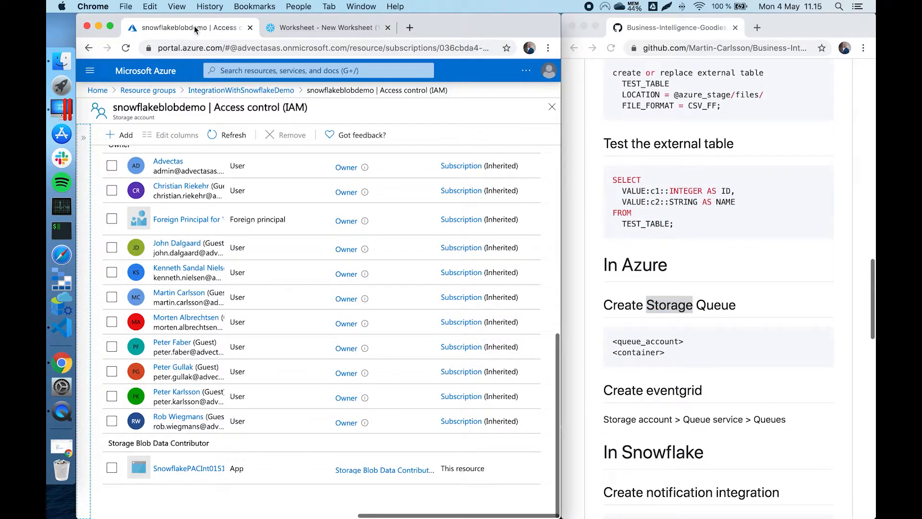
left_click(137, 90)
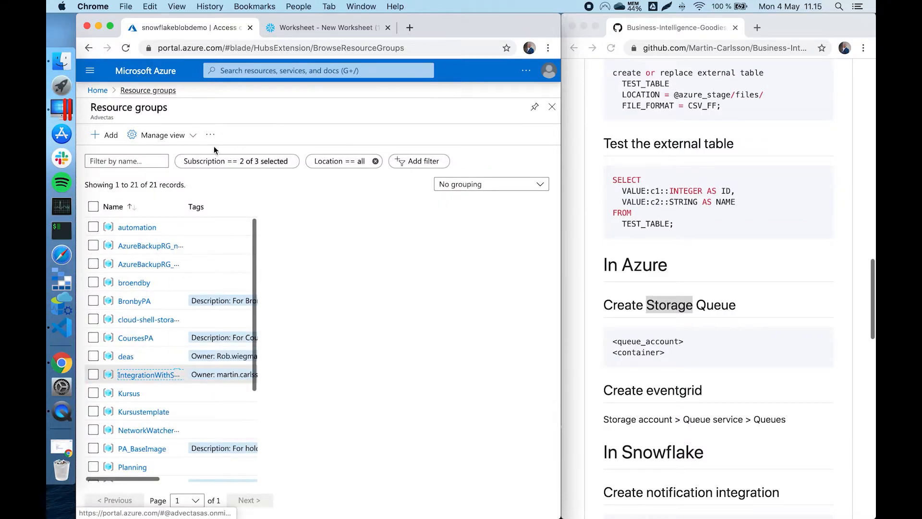
left_click(152, 375)
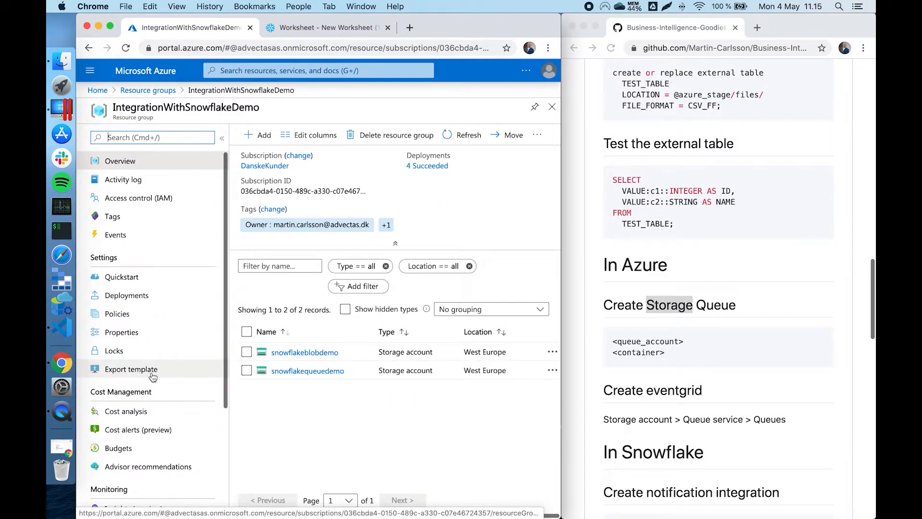
left_click(316, 372)
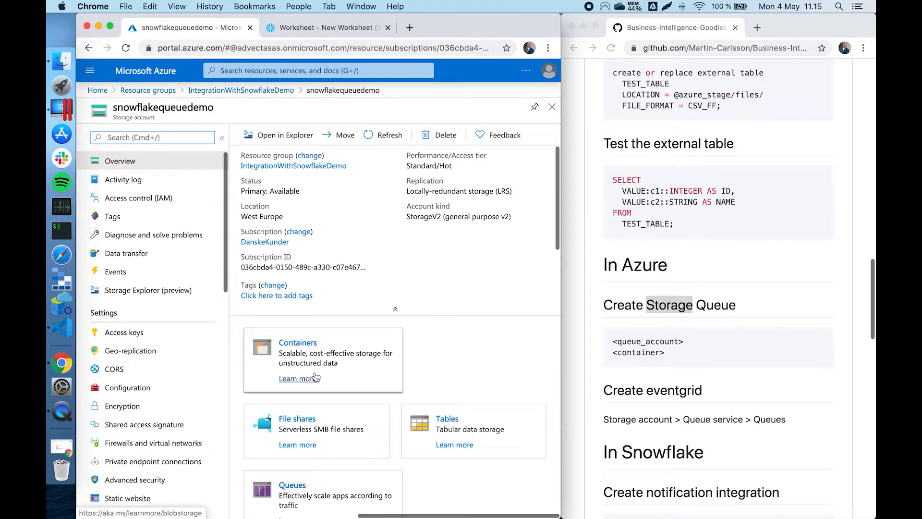
scroll(654, 394, "down", 1)
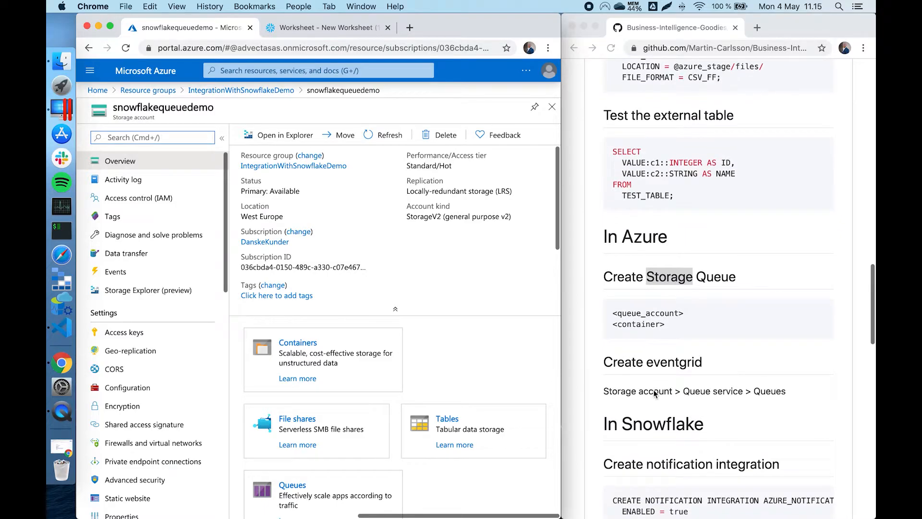
left_click(368, 362)
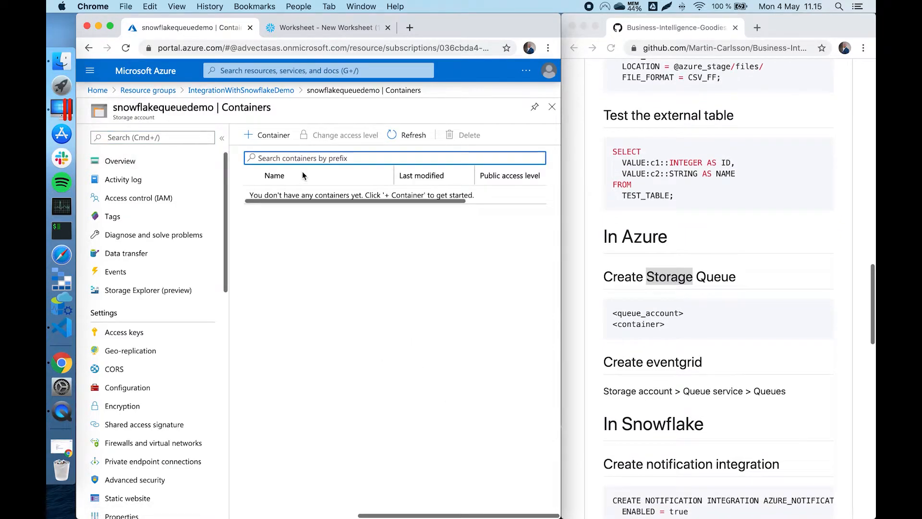
left_click(226, 91)
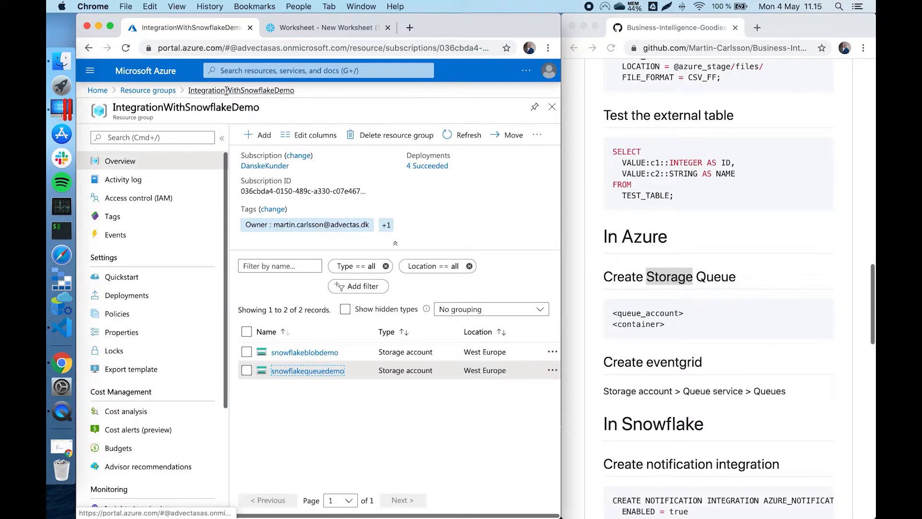
left_click(316, 375)
Open the list of queues in the snowflakequeuedemo storage account.
scroll(416, 409, "down", 1)
scroll(416, 408, "down", 2)
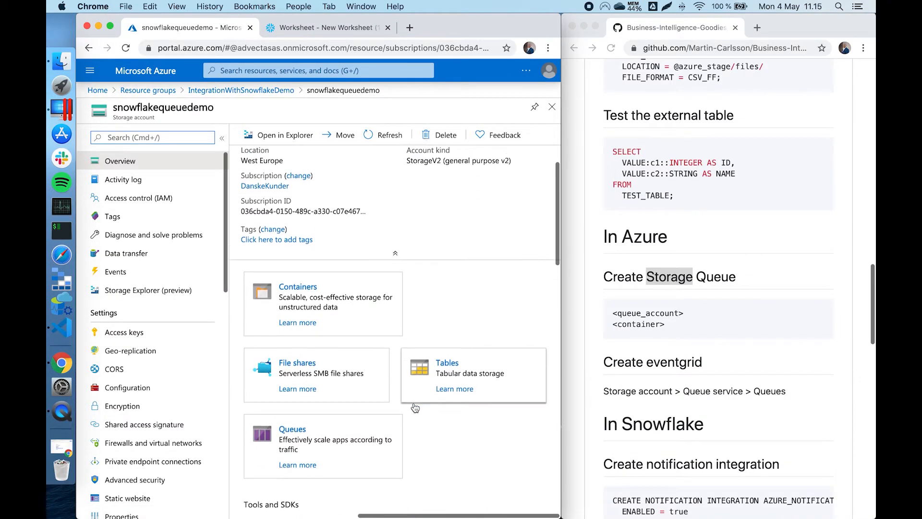
left_click(324, 428)
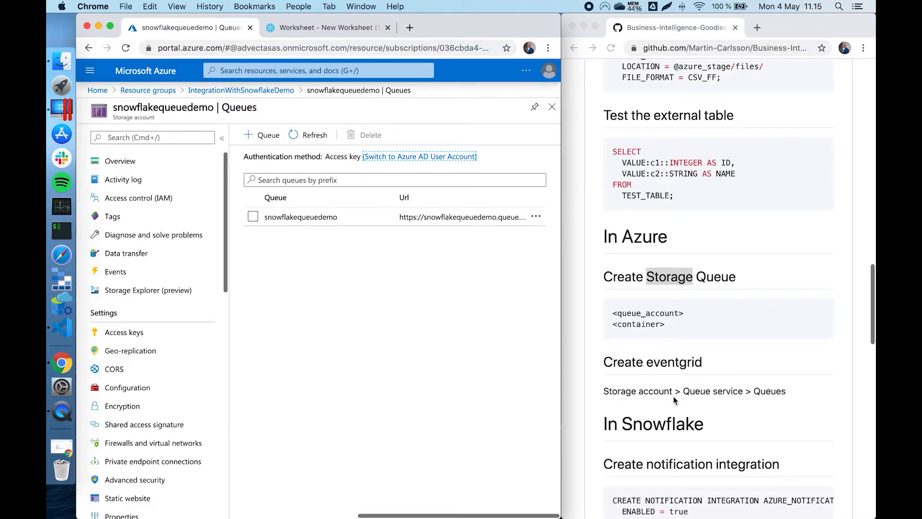
Review the README from Create blob to Create eventgrid, and open the snowflakequeuedemo queue in Azure.
scroll(679, 279, "up", 15)
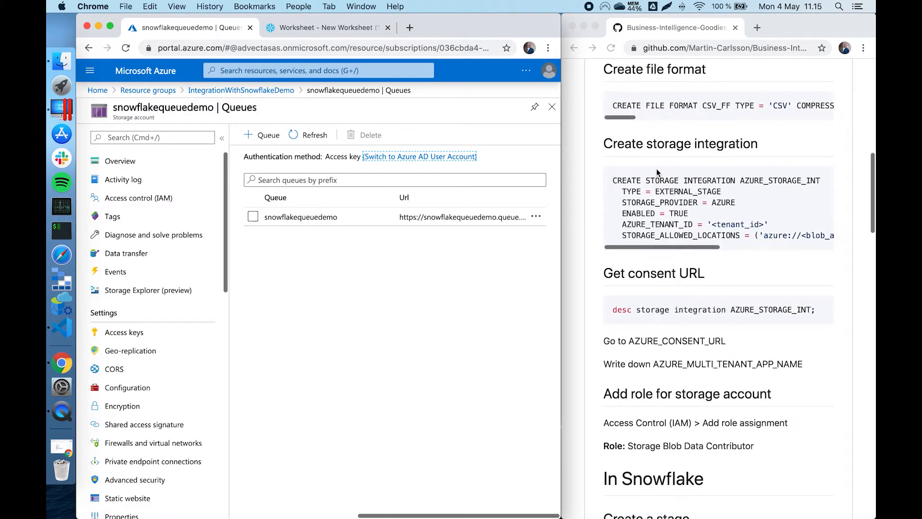
scroll(682, 111, "up", 8)
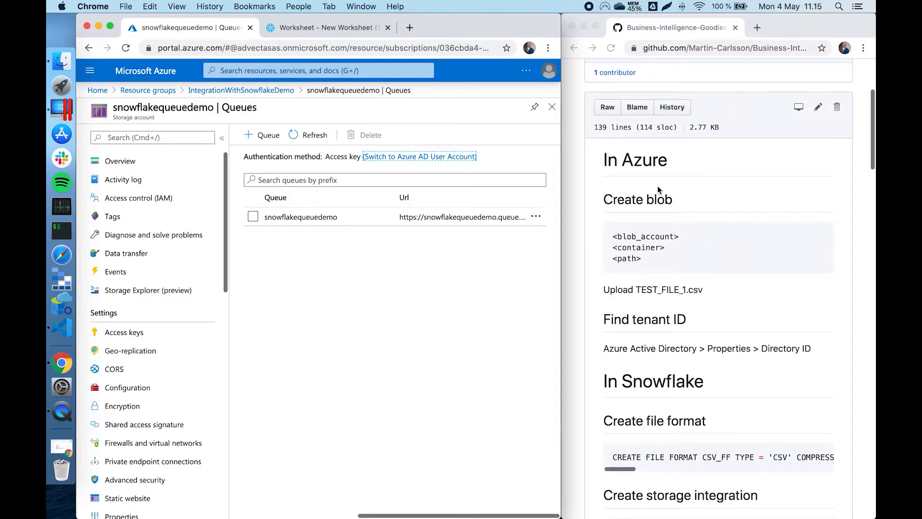
scroll(649, 252, "down", 20)
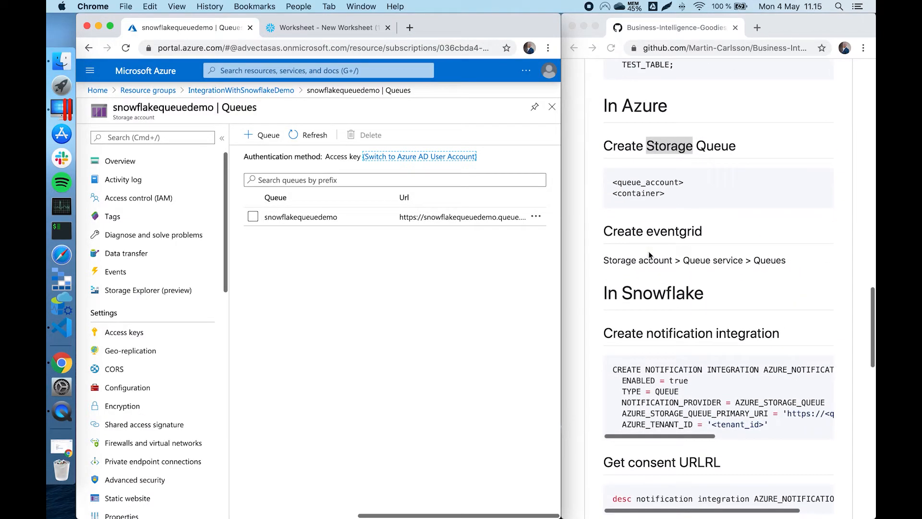
scroll(653, 251, "down", 1)
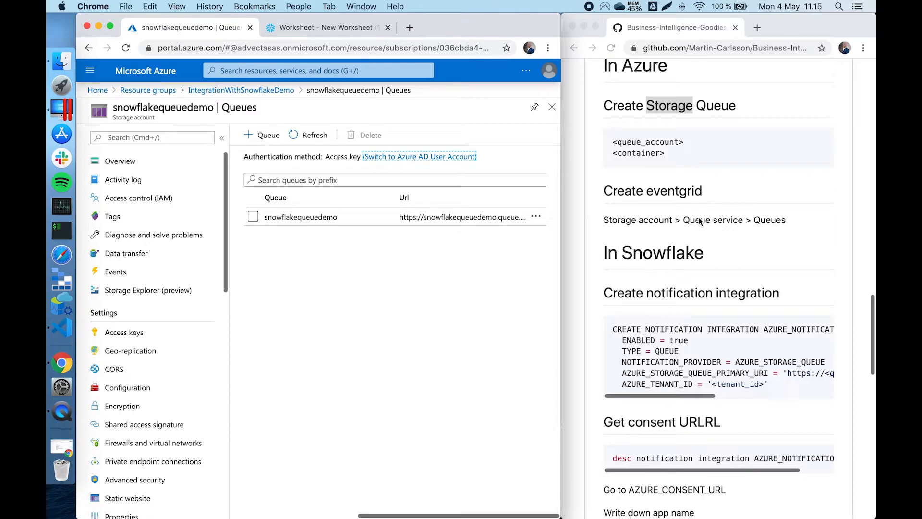
left_click(699, 221)
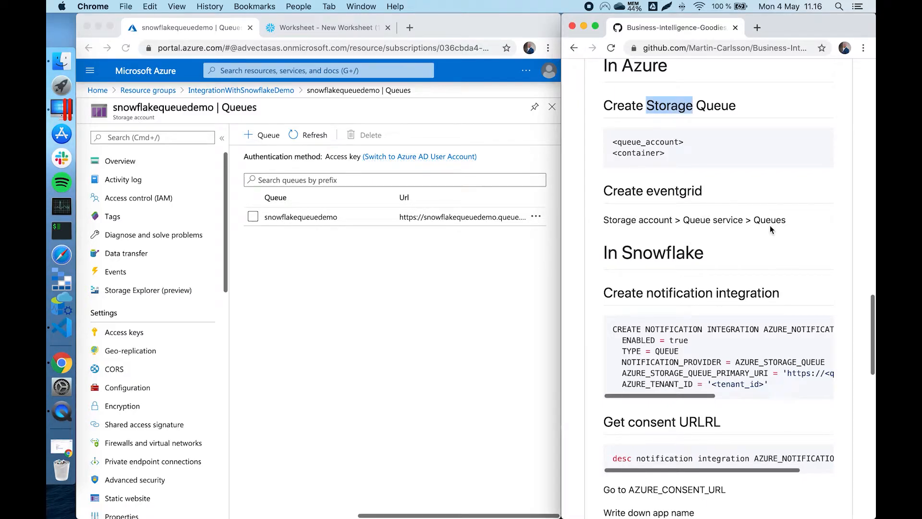
left_click(332, 218)
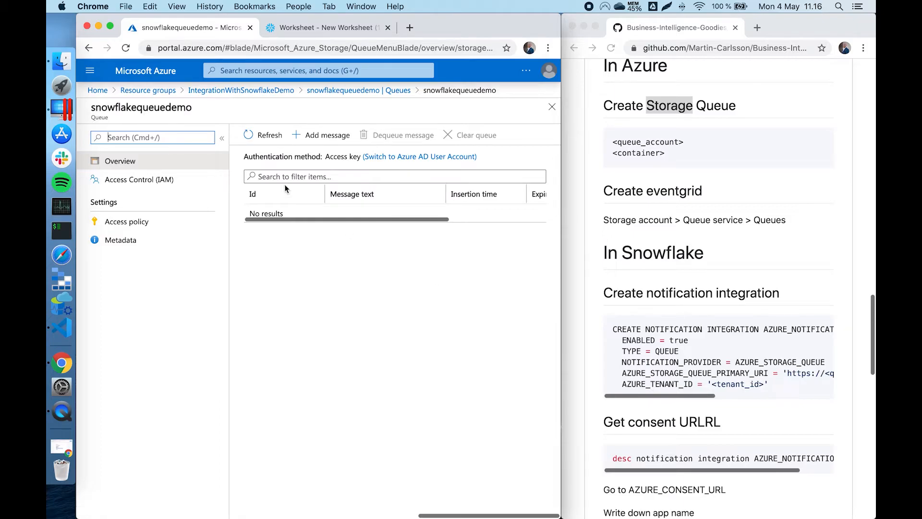
Copy the README's CREATE NOTIFICATION INTEGRATION statement into the empty Snowflake worksheet.
scroll(576, 260, "down", 2)
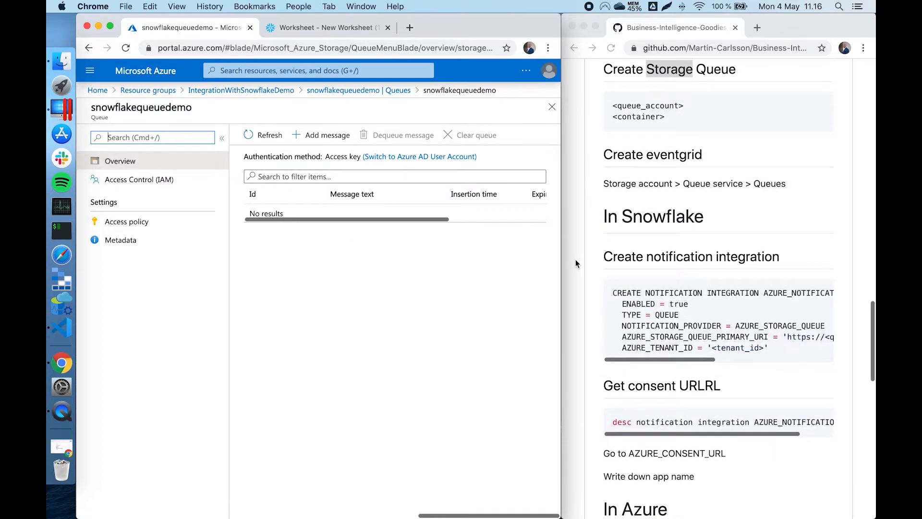
left_click(756, 339)
left_click_drag(786, 345, 603, 292)
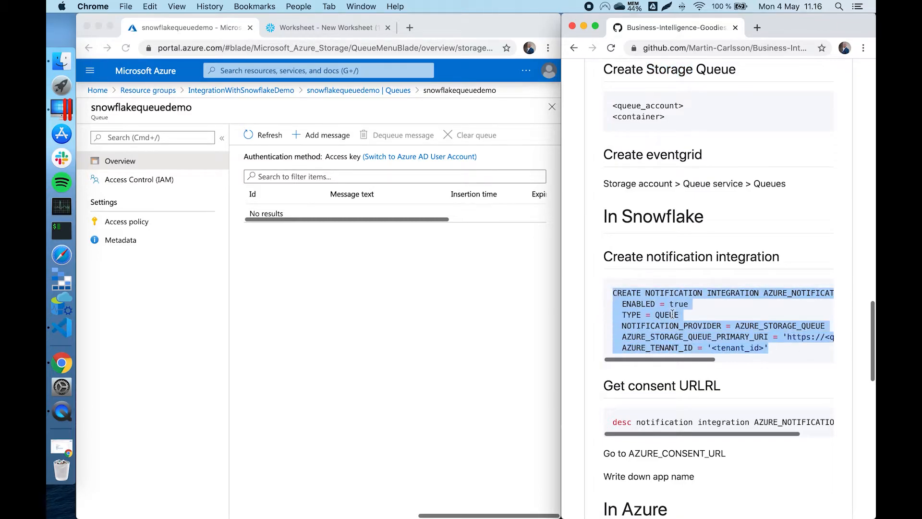
right_click(673, 315)
left_click(619, 339)
left_click(301, 27)
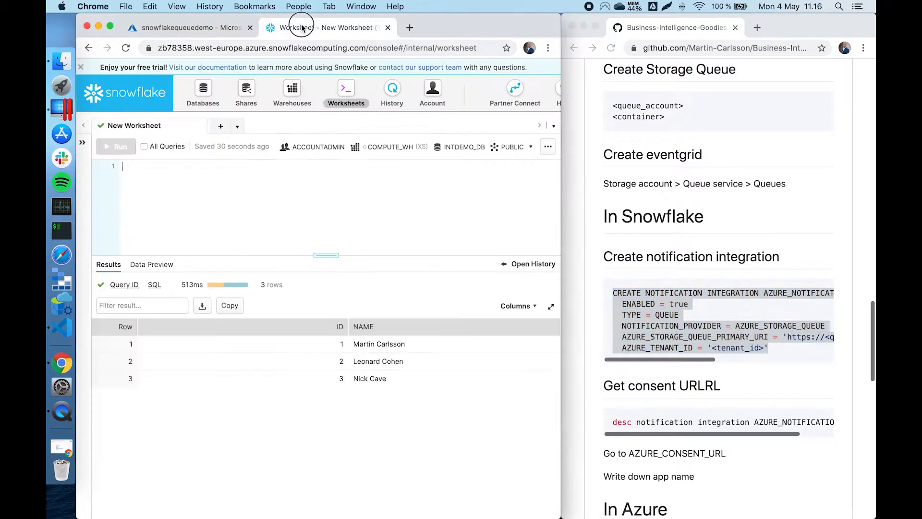
left_click(230, 182)
key("super+v")
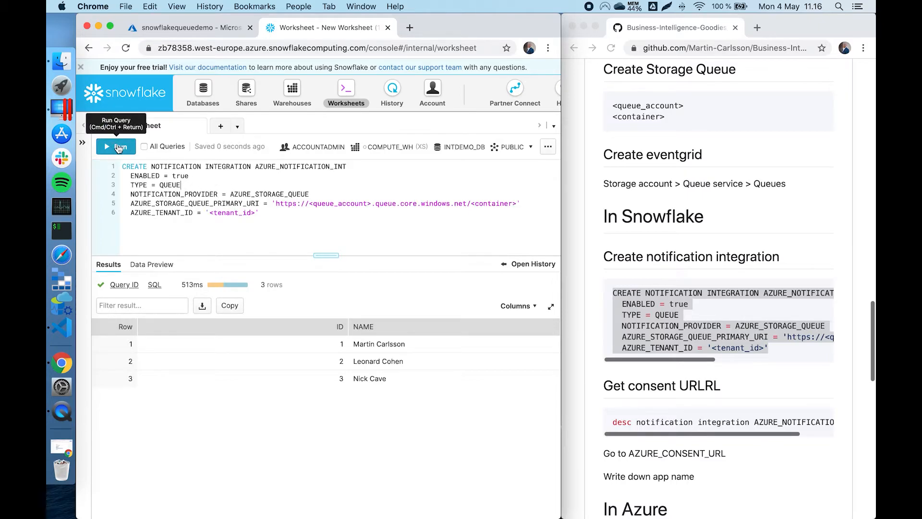
Examine the queue_account, container and tenant_id placeholders and the integration name AZURE_NOTIFICATION_INT in the statement.
double_click(326, 204)
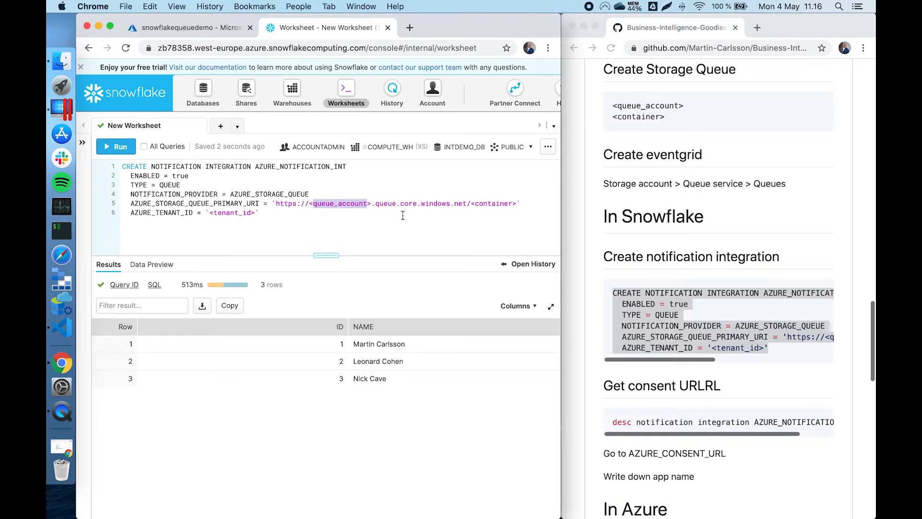
double_click(492, 204)
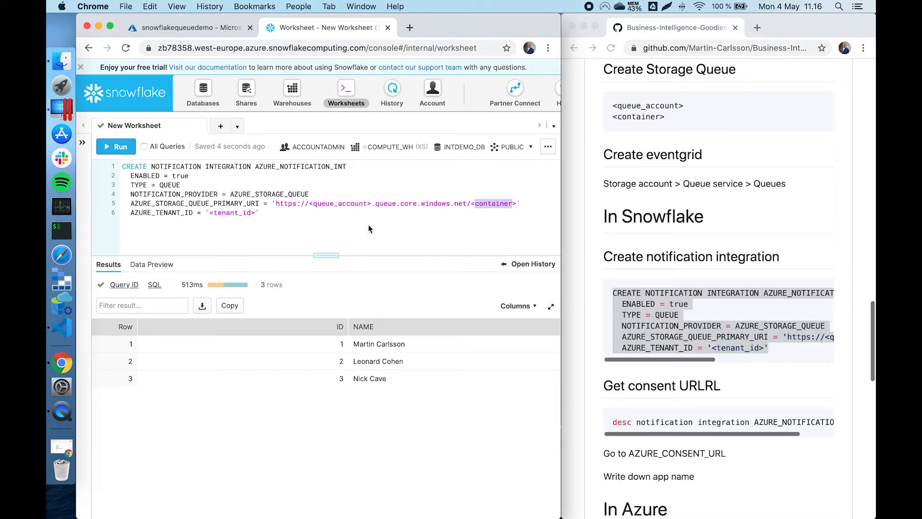
double_click(240, 212)
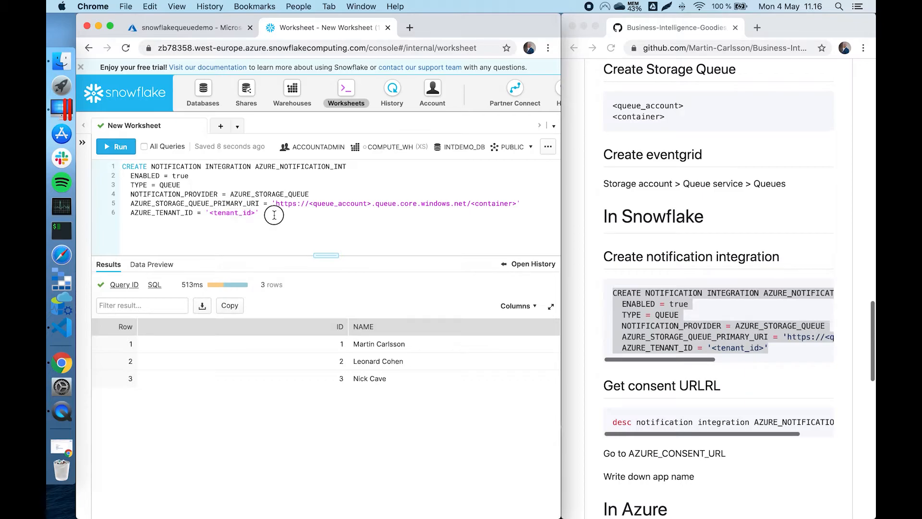
key("super+a")
left_click(280, 166)
double_click(312, 168)
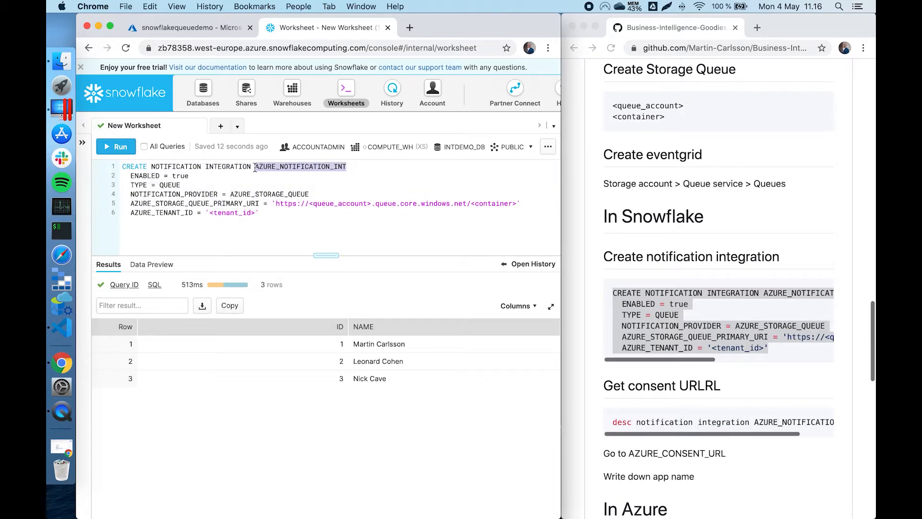
left_click(286, 221)
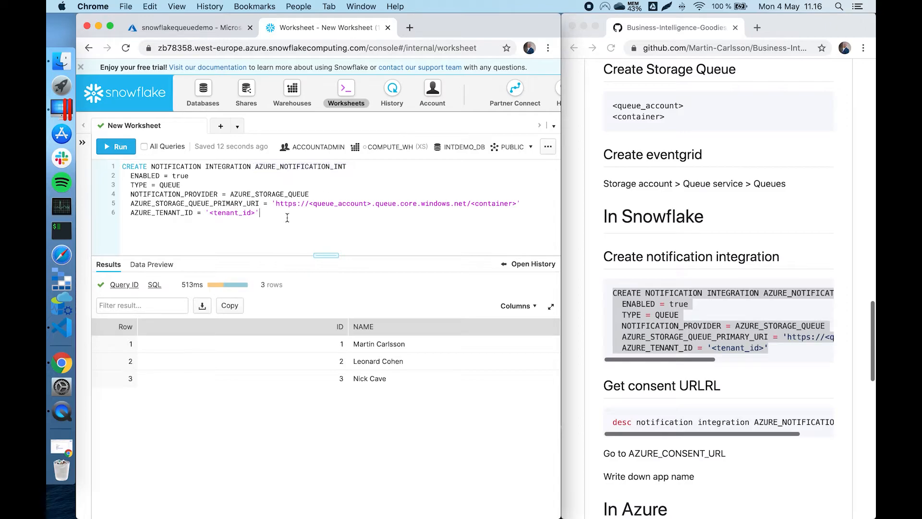
End the create statement with a semicolon and copy the README's desc notification integration AZURE_NOTIFICATION_INT statement below it.
triple_click(737, 420)
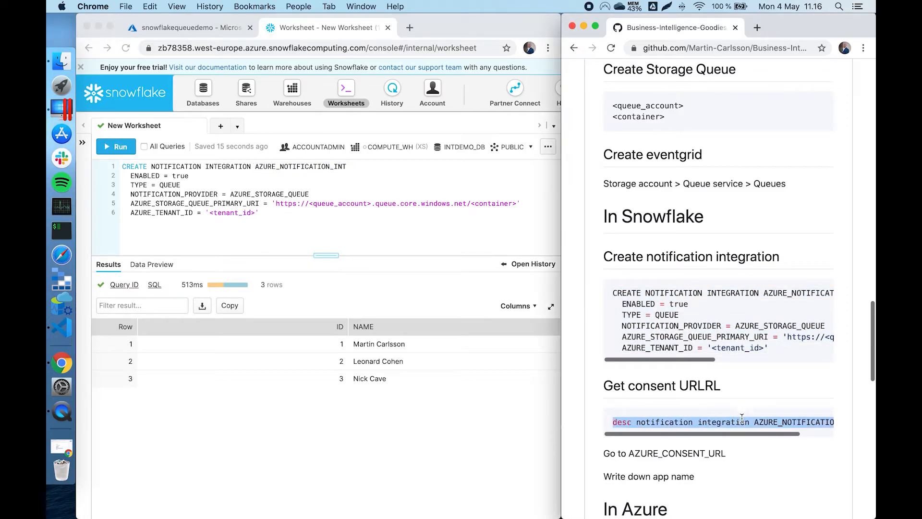
left_click(310, 209)
type(";")
key("Return")
key("Return")
key("super+v")
Run the desc notification integration statement and view the full AZURE_CONSENT_URL value.
left_click(268, 231)
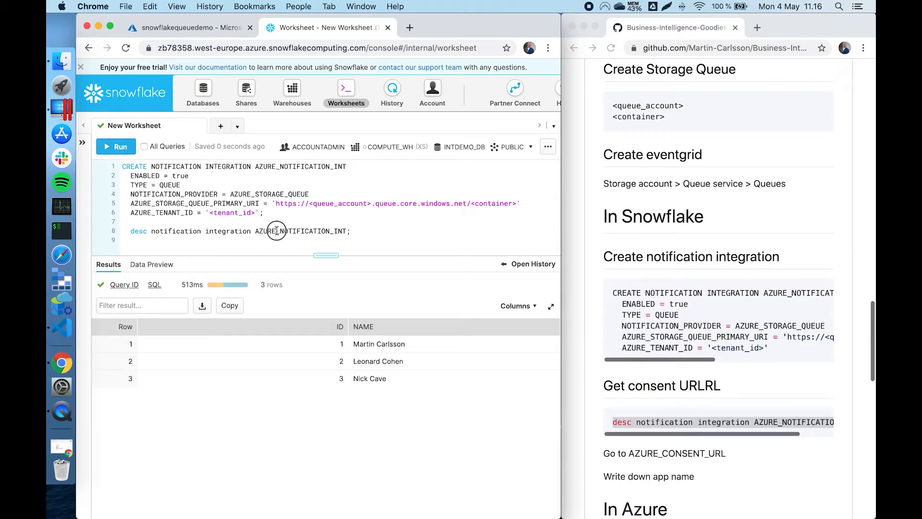
key("super+Return")
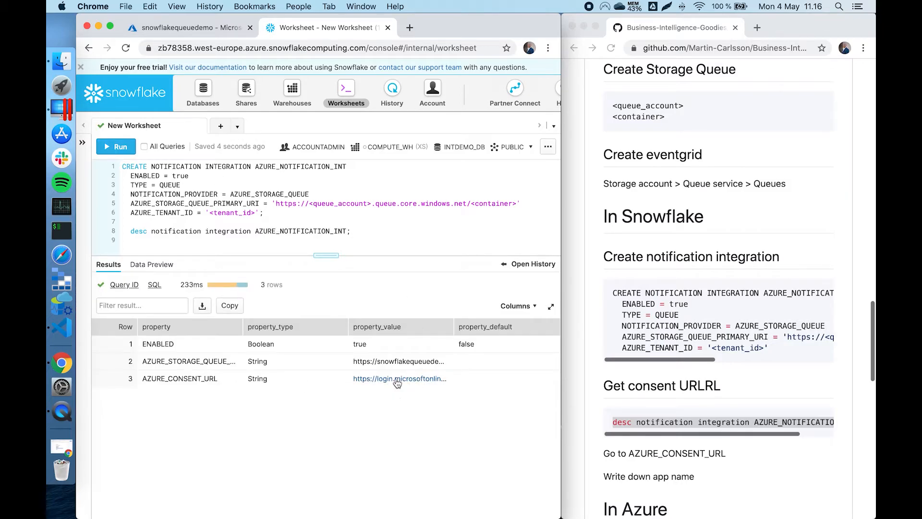
left_click(397, 383)
mouse_move(347, 243)
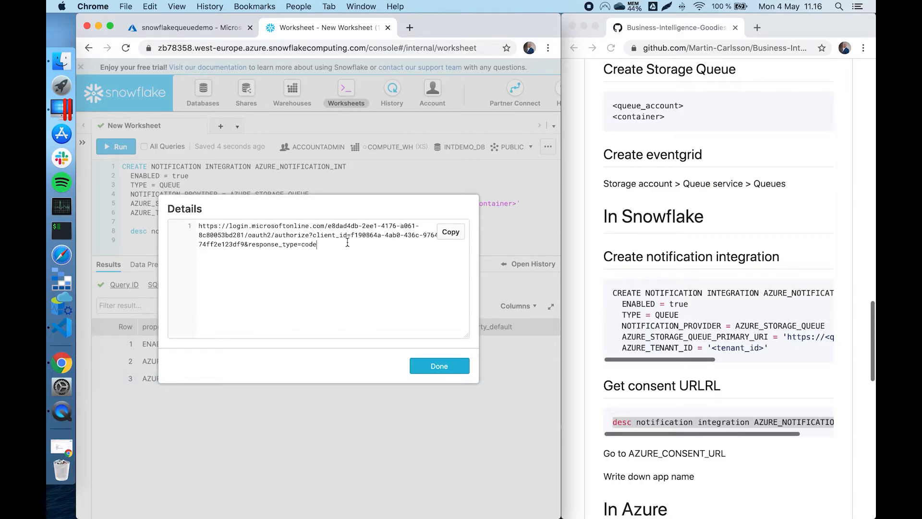
mouse_move(211, 269)
left_click(436, 370)
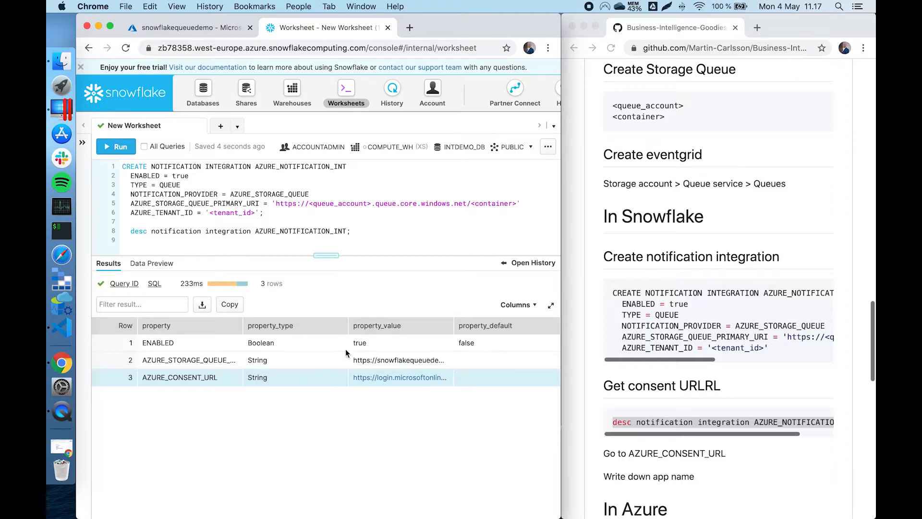
scroll(672, 469, "down", 1)
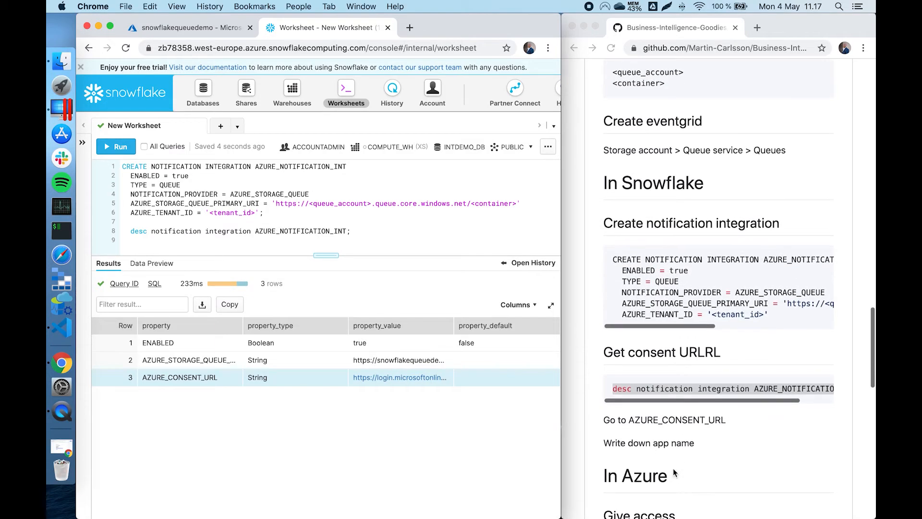
Read the README's app name note and its Give access instructions for adding a role assignment to the queue.
left_click(656, 441)
left_click_drag(656, 440, 694, 440)
scroll(682, 439, "down", 3)
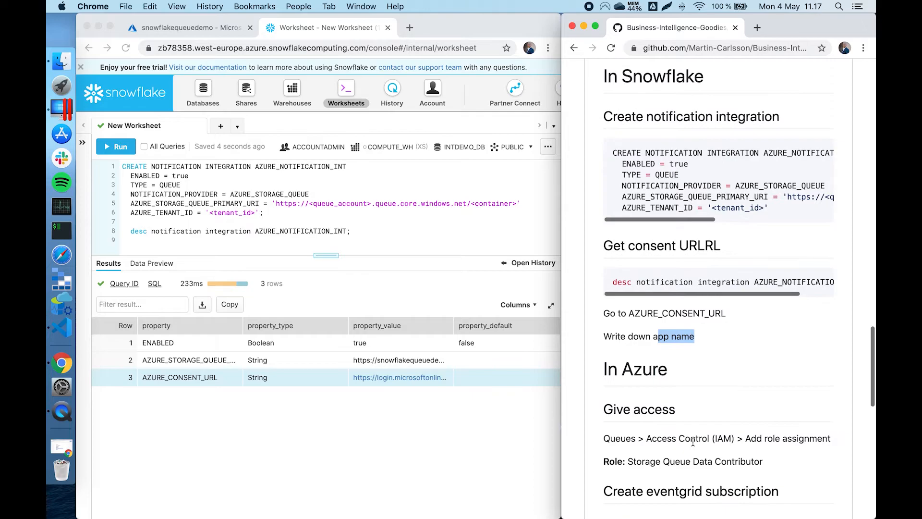
triple_click(673, 436)
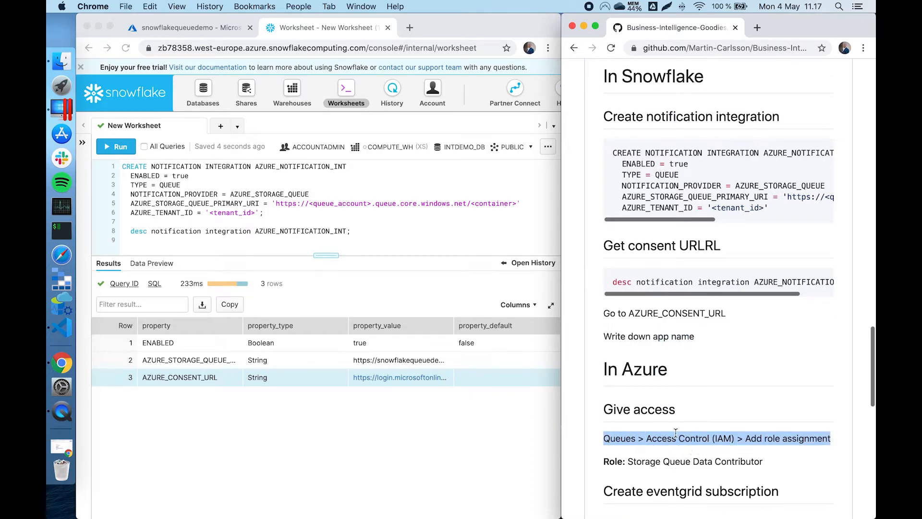
left_click(747, 441)
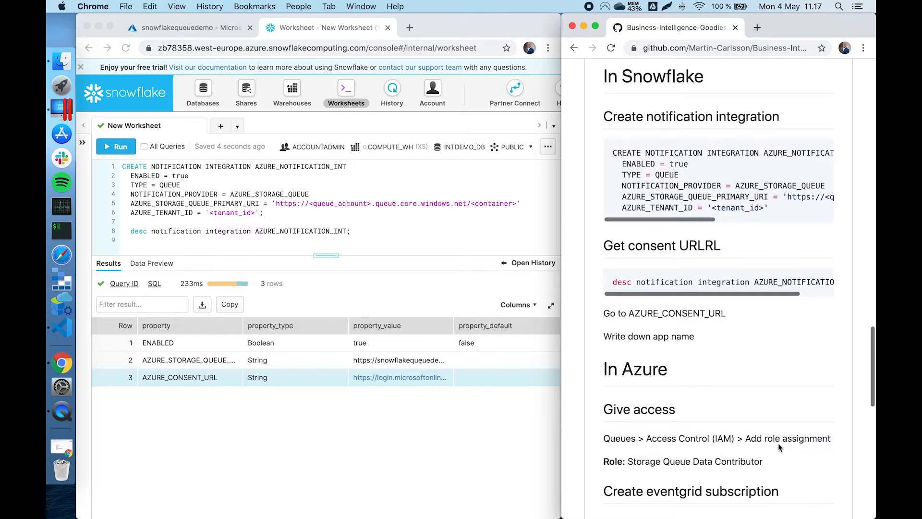
Start a role assignment in the snowflakequeuedemo queue's Access Control (IAM) and locate Storage Queue Data Contributor among the roles.
left_click(197, 26)
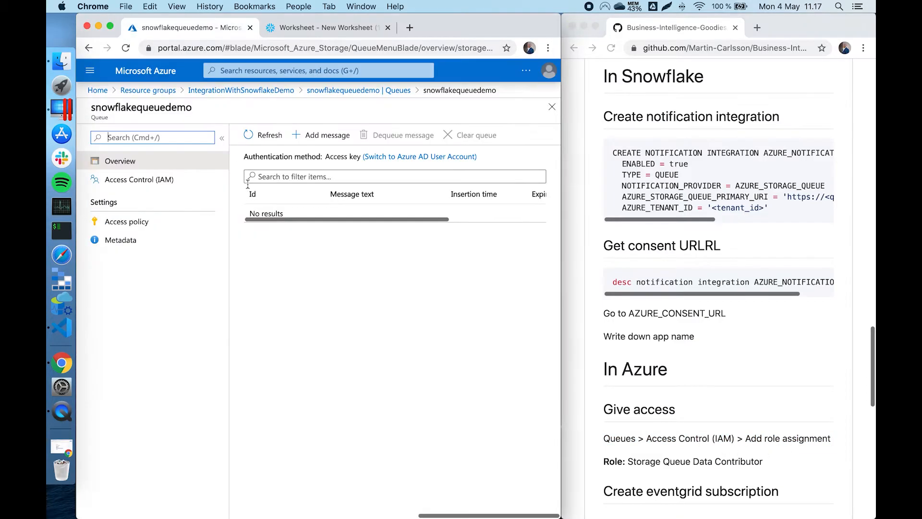
left_click(137, 181)
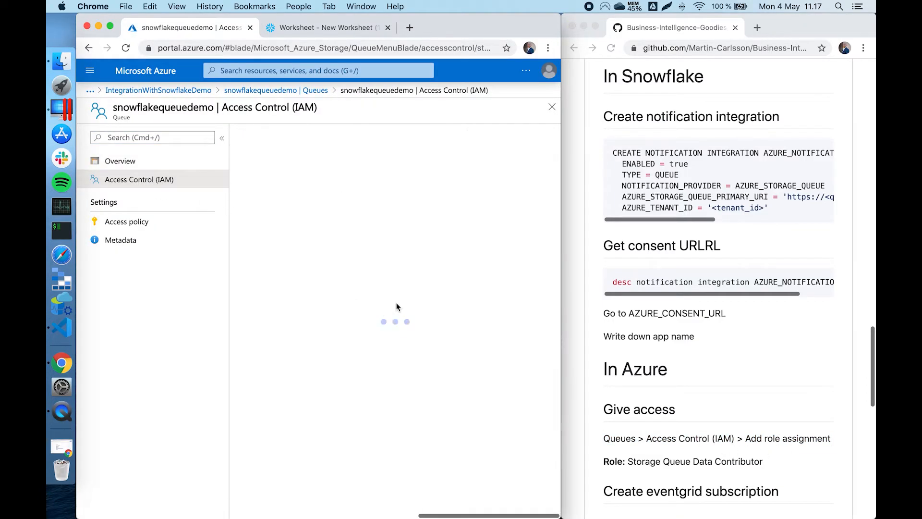
left_click(501, 284)
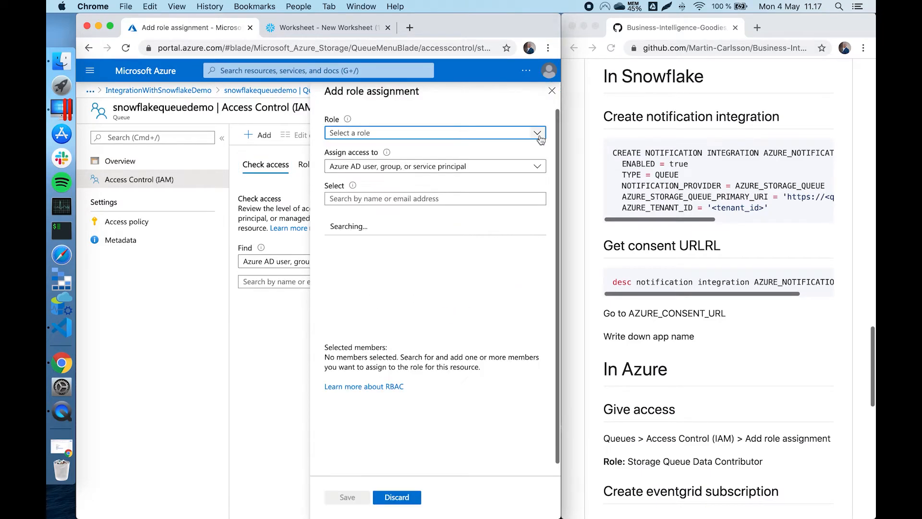
left_click(539, 135)
scroll(385, 290, "down", 2)
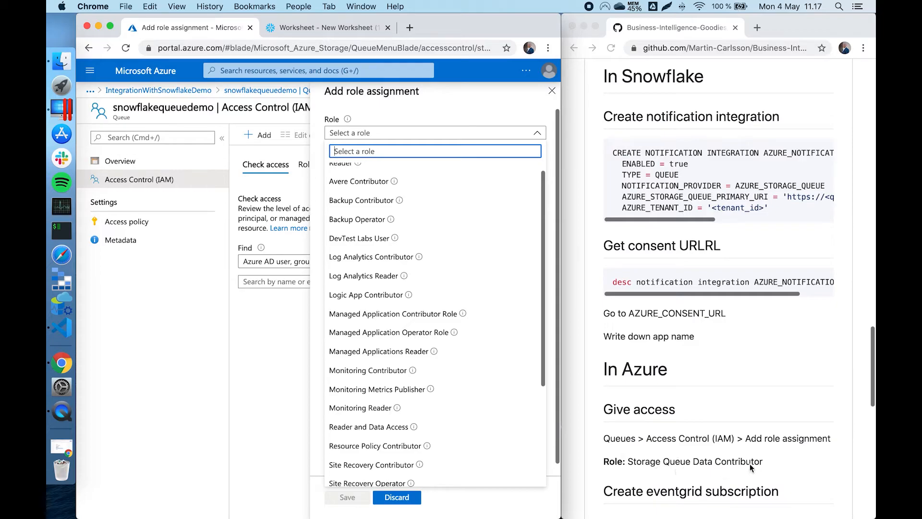
scroll(445, 431, "down", 6)
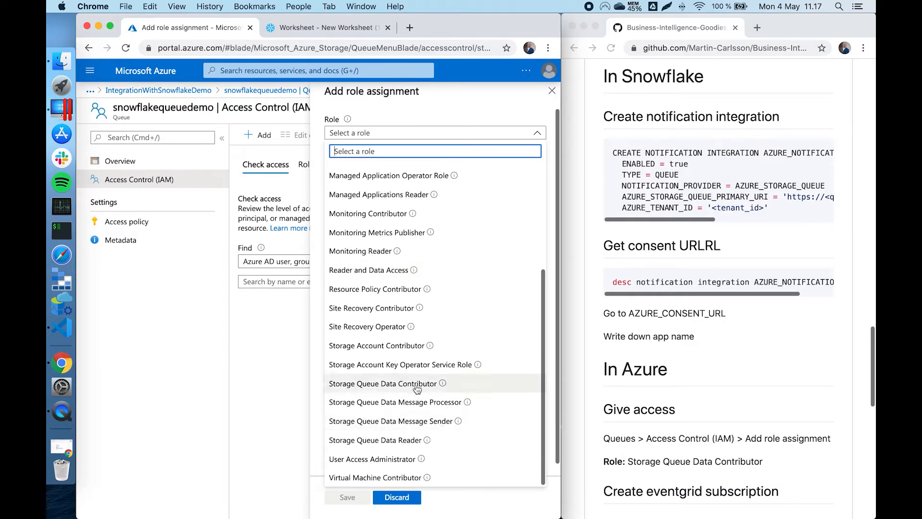
left_click(317, 376)
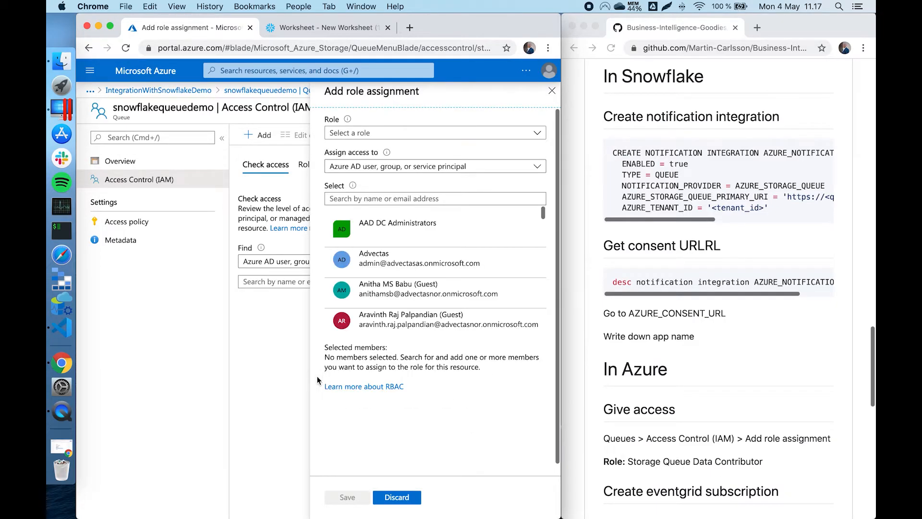
Search the assignable members for "snow", look through the Snowflake apps, and discard the role assignment.
left_click(408, 198)
type("snow")
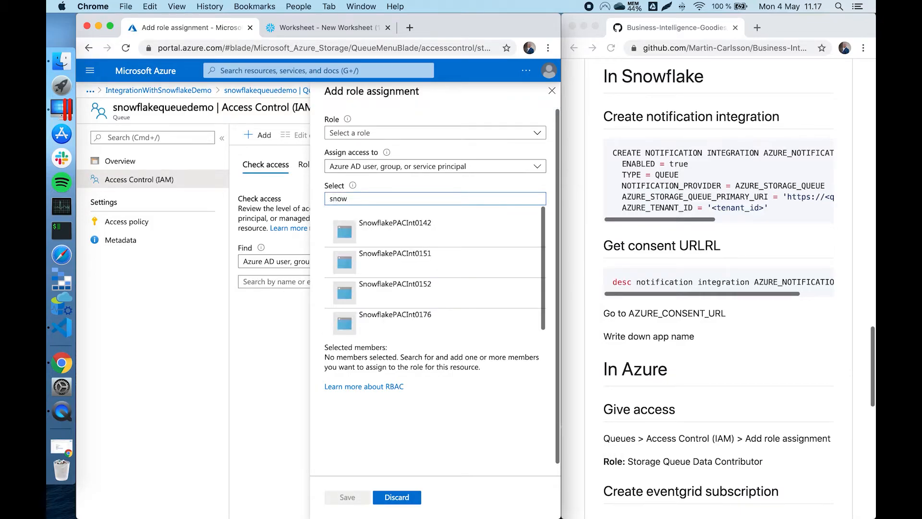
scroll(401, 295, "down", 1)
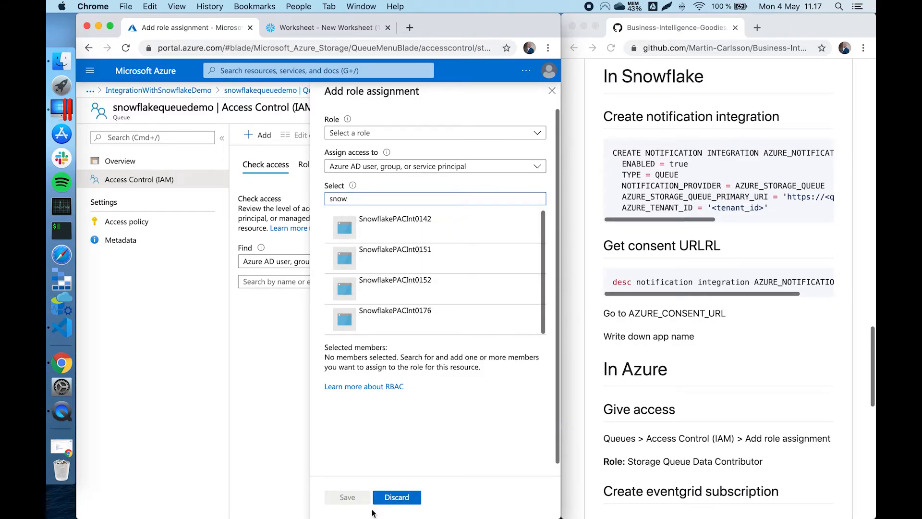
left_click(397, 497)
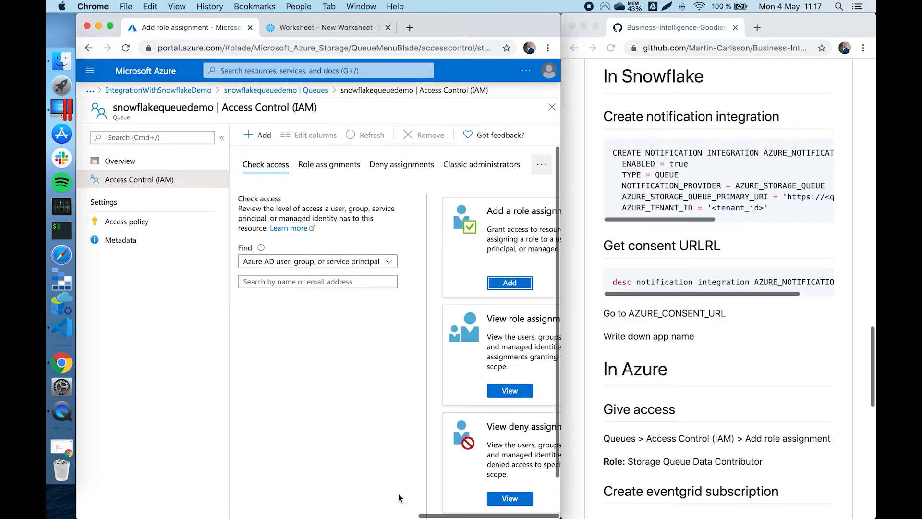
View the queue's existing role assignments and examine the app listed under Storage Queue Data Contributor.
left_click(512, 389)
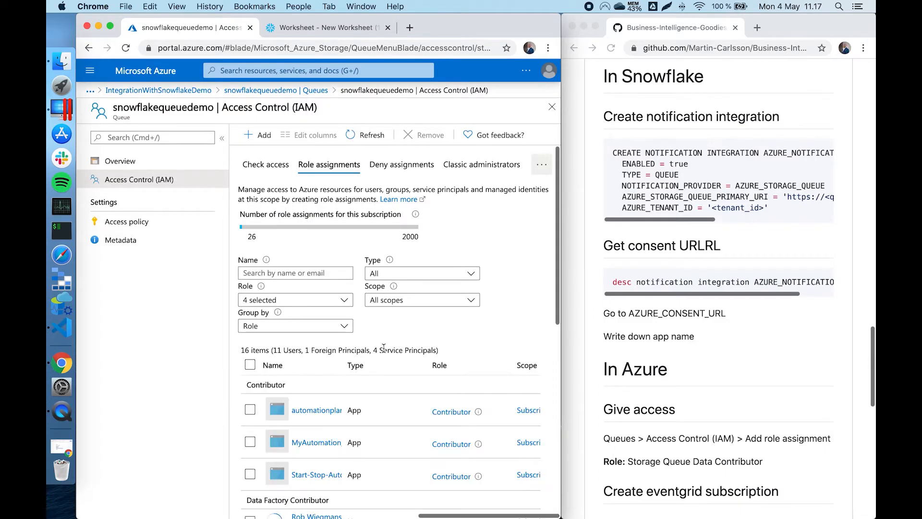
scroll(383, 347, "down", 10)
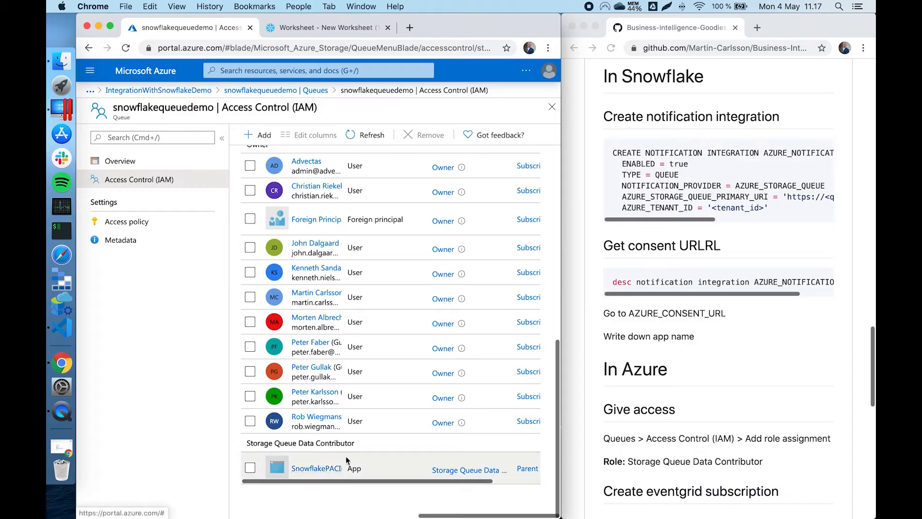
left_click(222, 139)
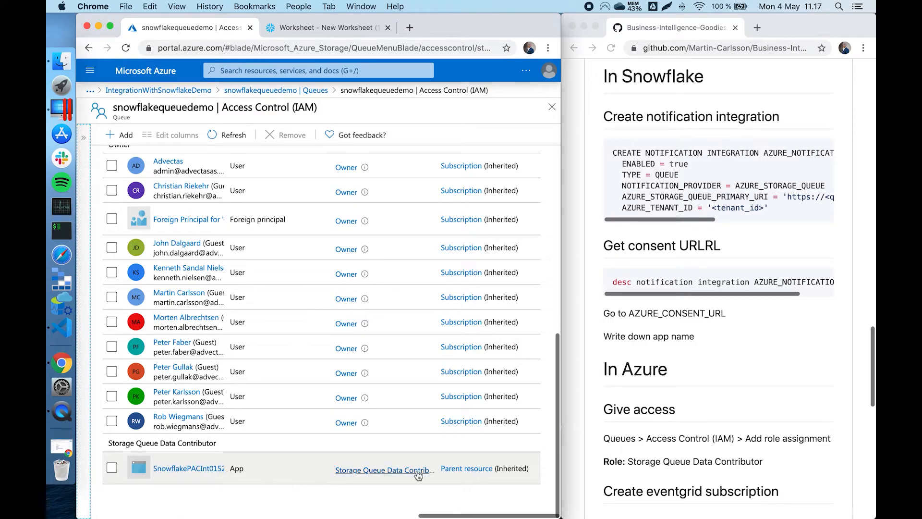
Find the Create eventgrid subscription heading in the README and highlight it.
scroll(677, 475, "down", 4)
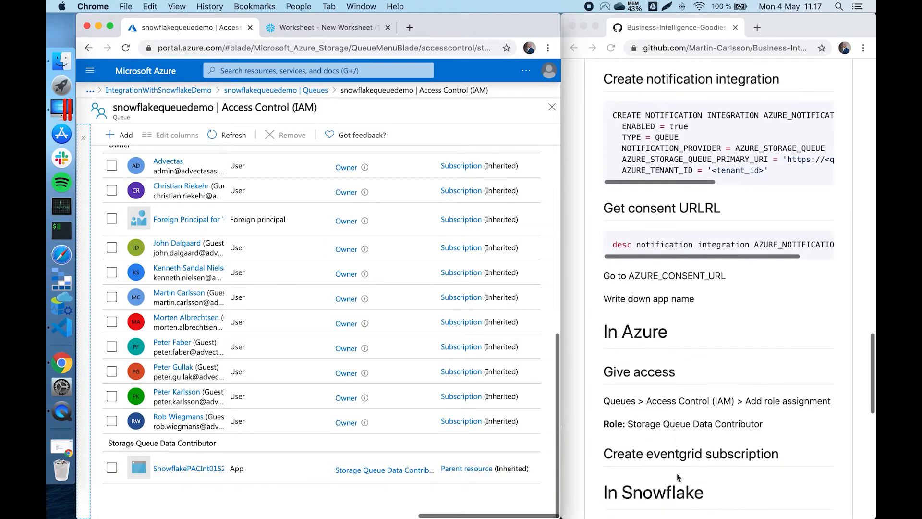
scroll(677, 472, "down", 2)
double_click(665, 357)
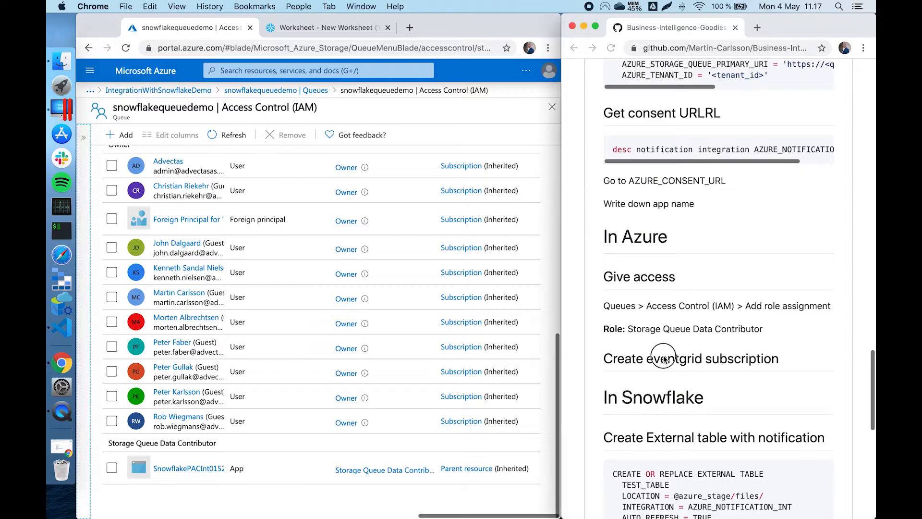
triple_click(663, 357)
Return to the snowflakequeuedemo storage account's Queues page and look through its settings.
scroll(308, 287, "up", 15)
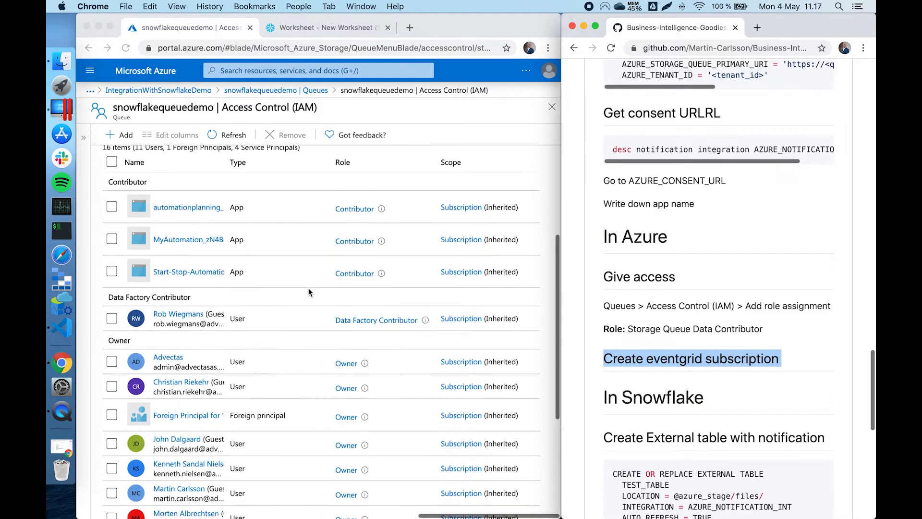
left_click(313, 91)
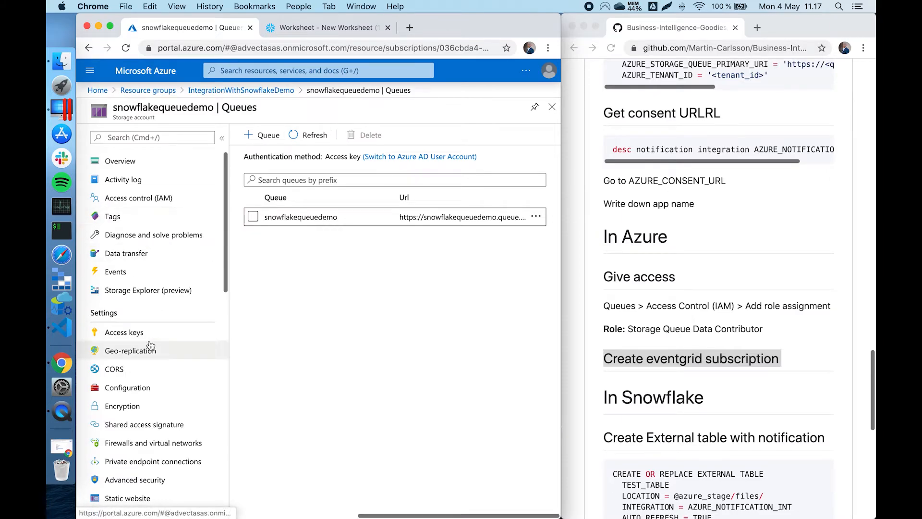
scroll(139, 350, "down", 3)
scroll(144, 420, "down", 12)
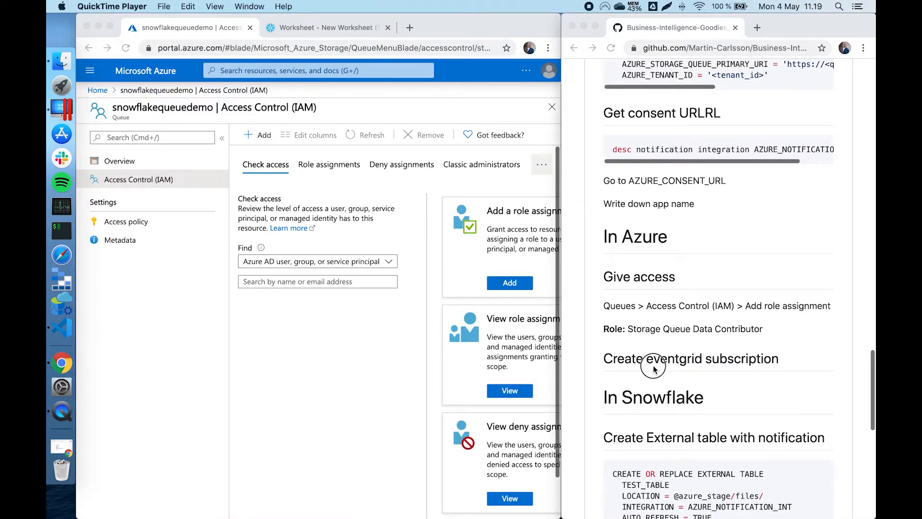
Search the Azure portal for "event" and open Event Grid Subscriptions.
double_click(653, 366)
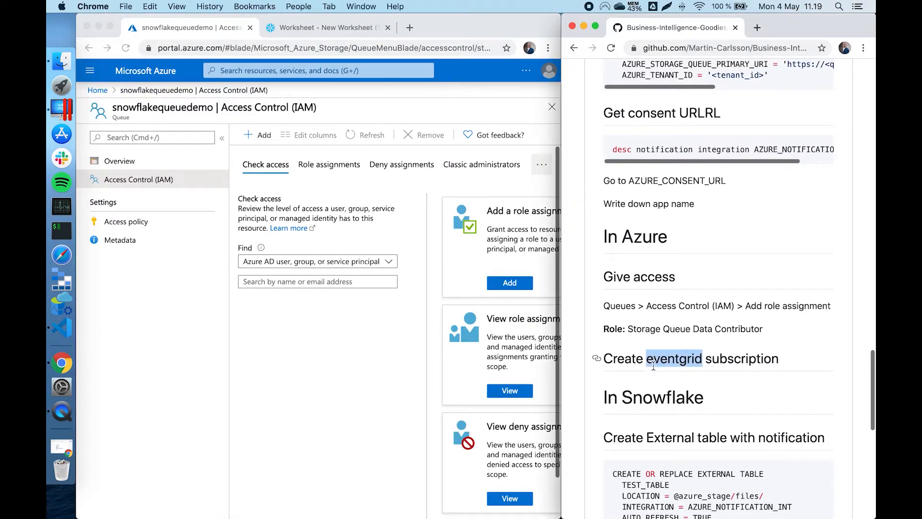
left_click(253, 70)
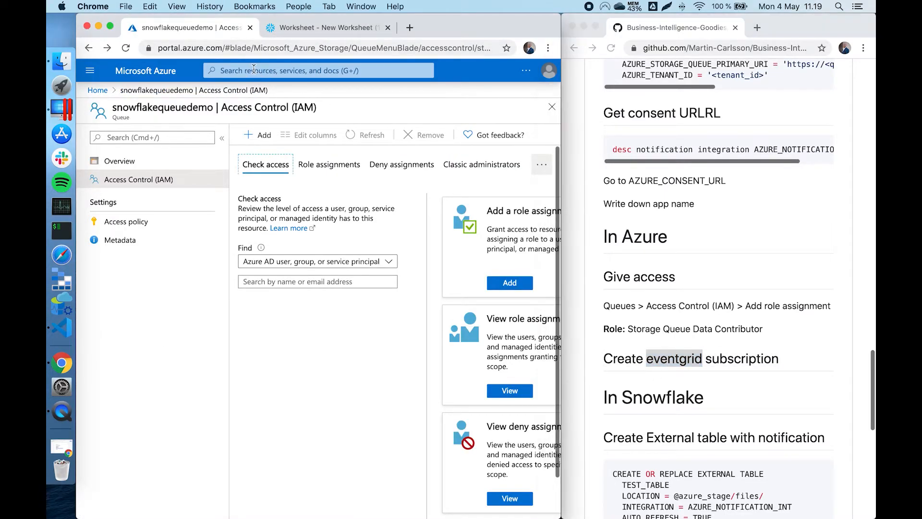
type("event")
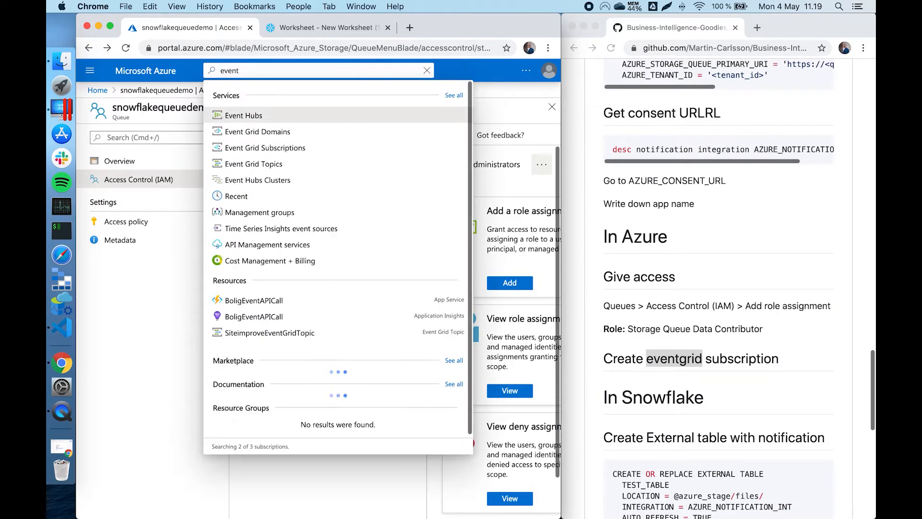
left_click(263, 149)
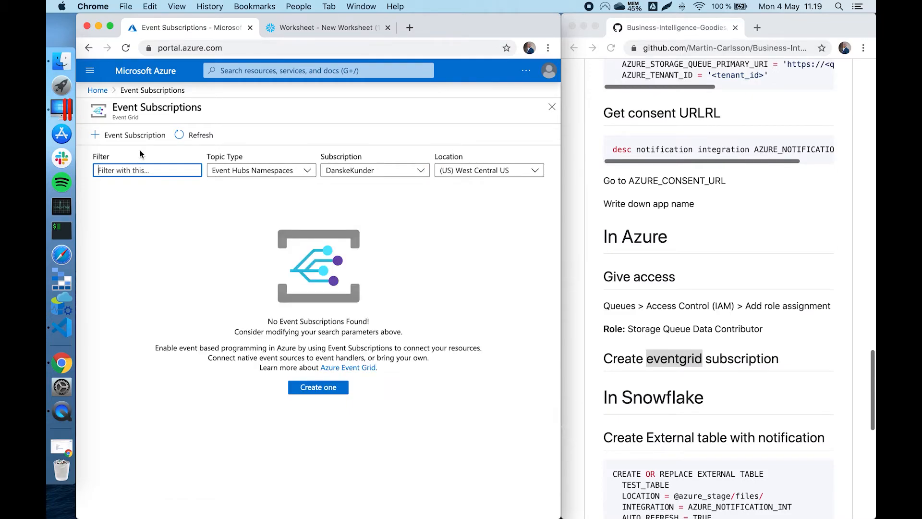
Filter the event subscriptions by topic type Storage Accounts (Blob & GPv2) and location (Europe) West Europe.
left_click(259, 172)
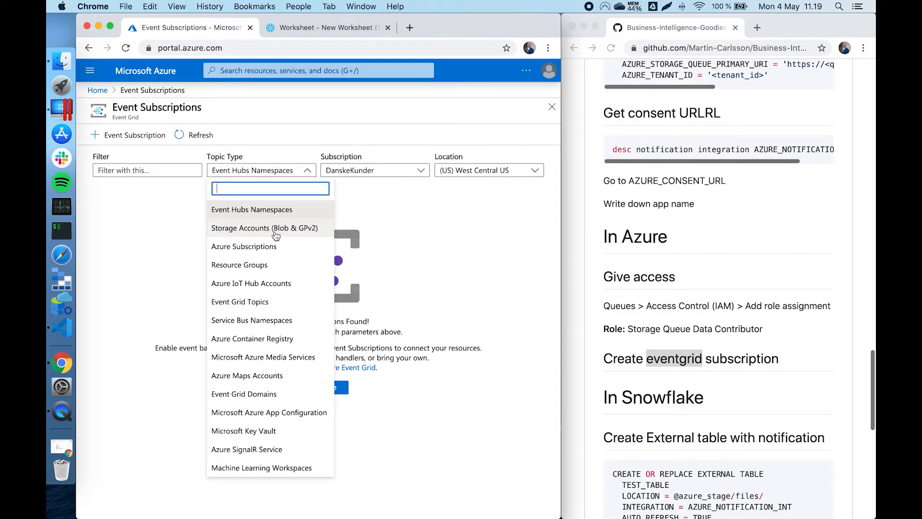
left_click(276, 231)
left_click(488, 173)
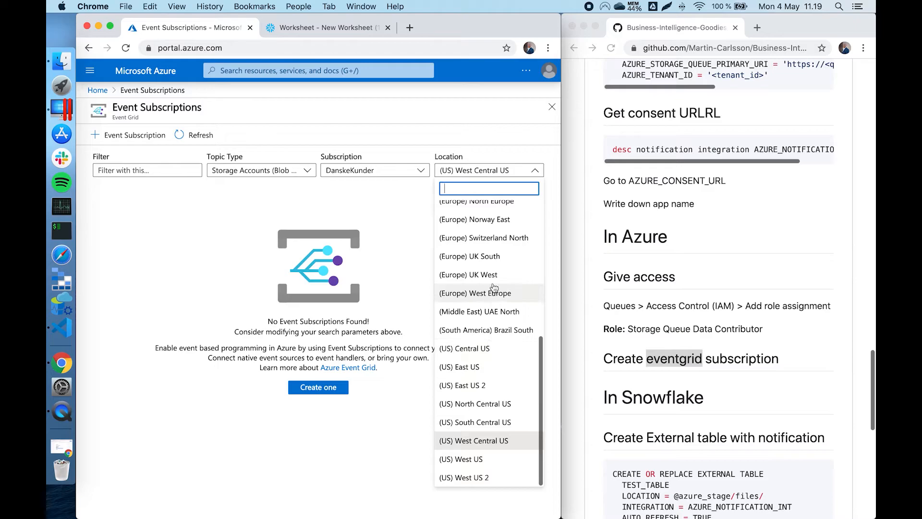
left_click(492, 281)
left_click(488, 171)
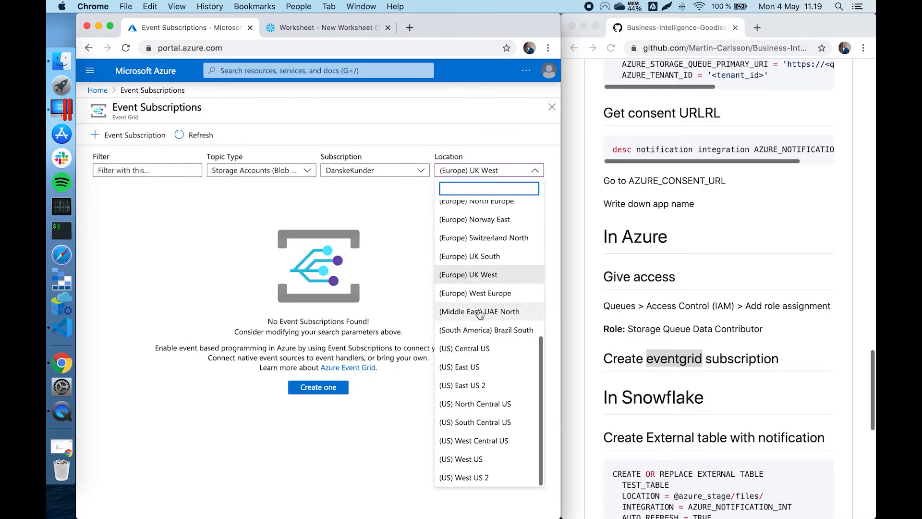
left_click(472, 293)
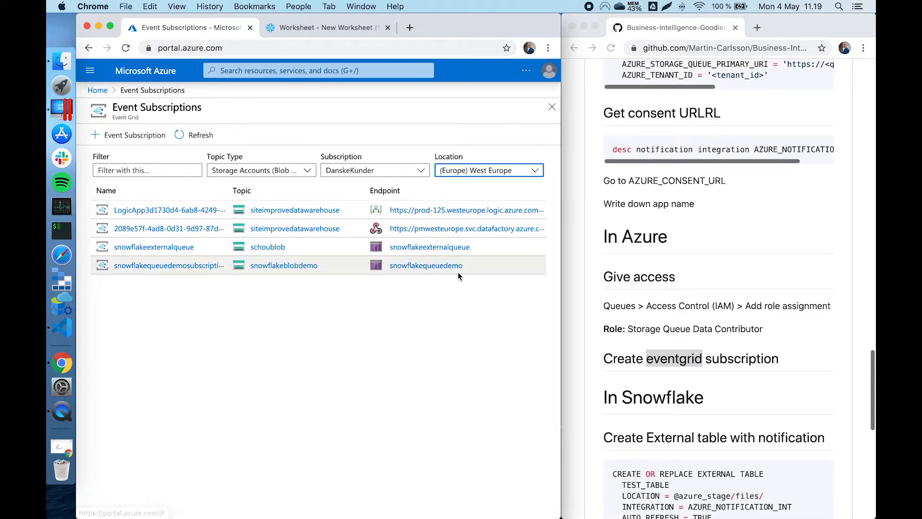
Open the snowflakequeuedemosubscription event subscription, view its metrics, and open its topic storage account snowflakeblobdemo.
left_click(183, 268)
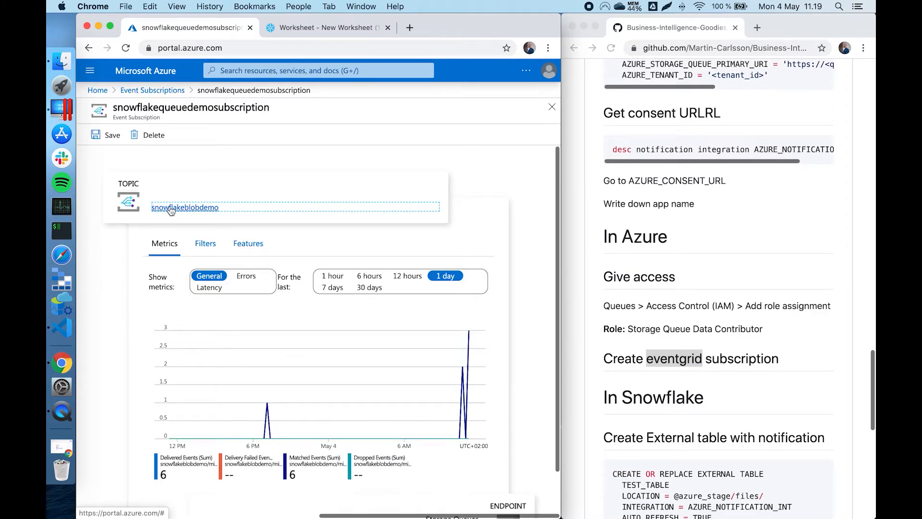
scroll(197, 288, "down", 2)
scroll(198, 289, "up", 2)
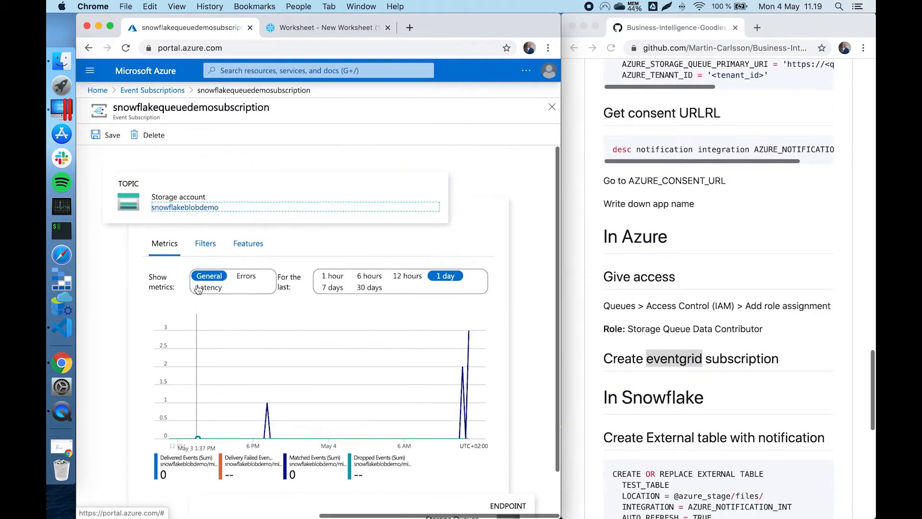
left_click(192, 203)
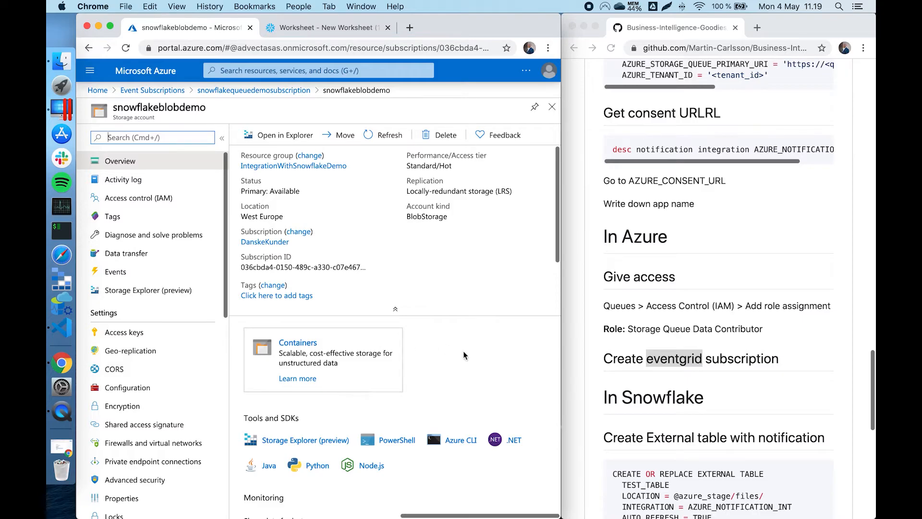
Review the README's Create blob section against the snowflakeblobdemo account and return to the snowflakequeuedemosubscription page.
scroll(704, 226, "up", 15)
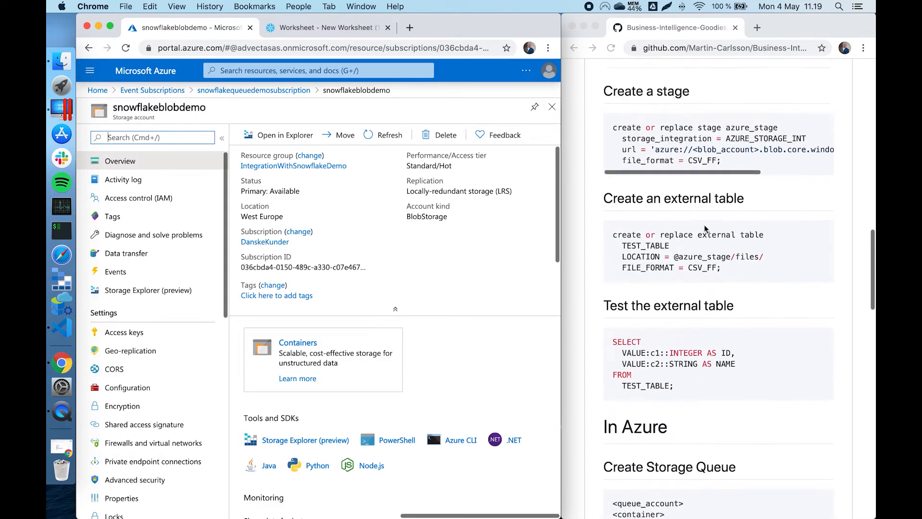
scroll(704, 226, "up", 10)
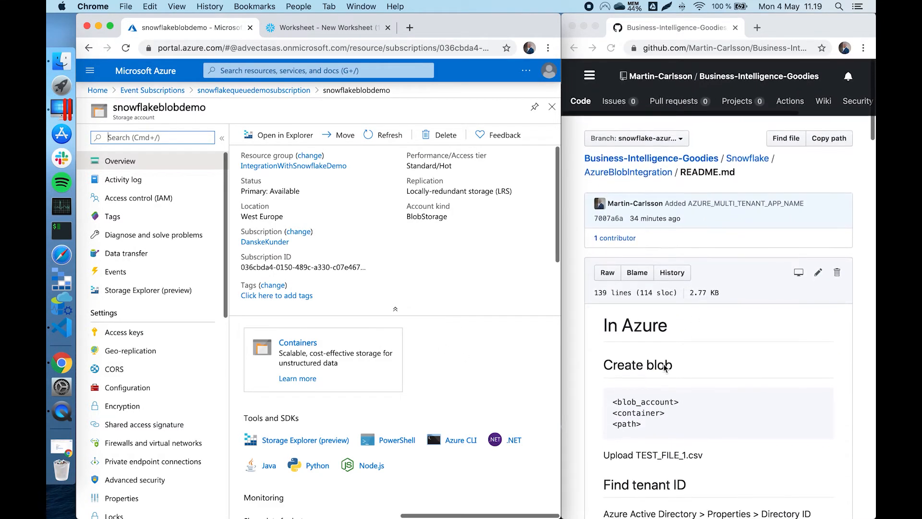
scroll(644, 412, "down", 15)
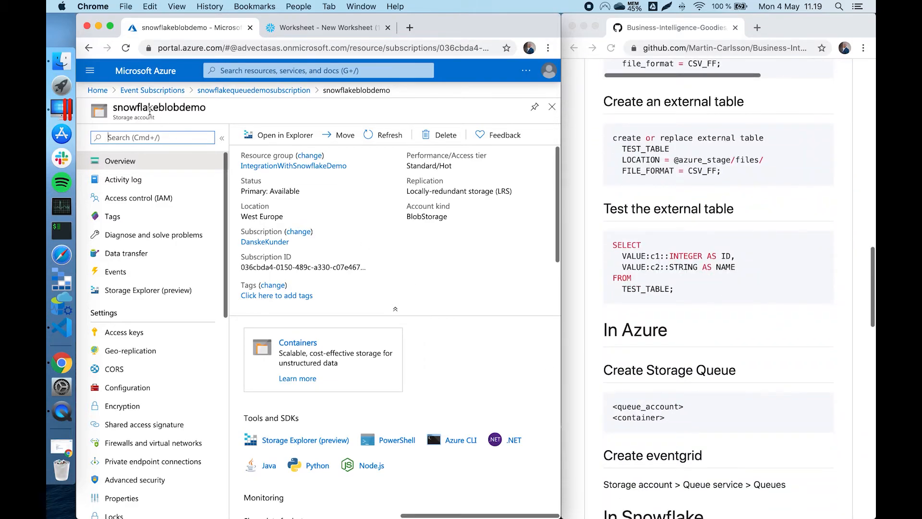
left_click(253, 90)
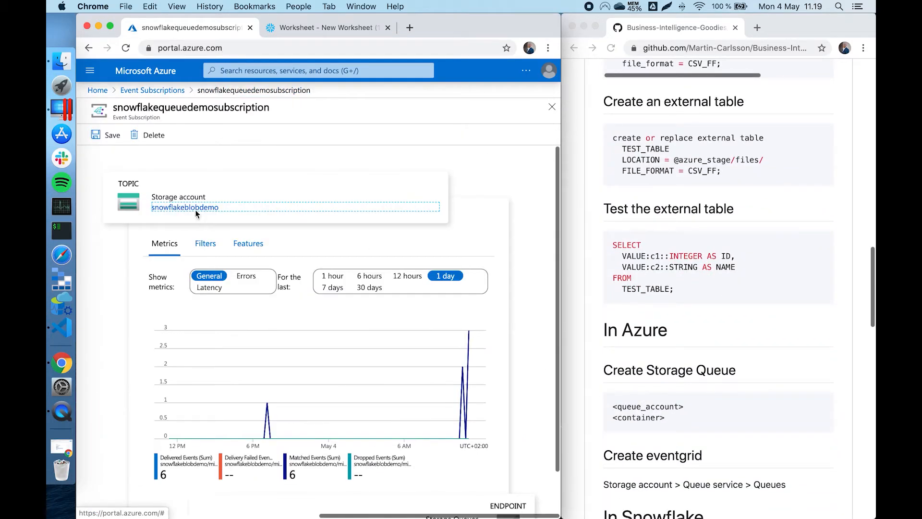
Go back through the Azure portal pages to the IntegrationWithSnowflakeDemo resource group overview.
left_click(89, 50)
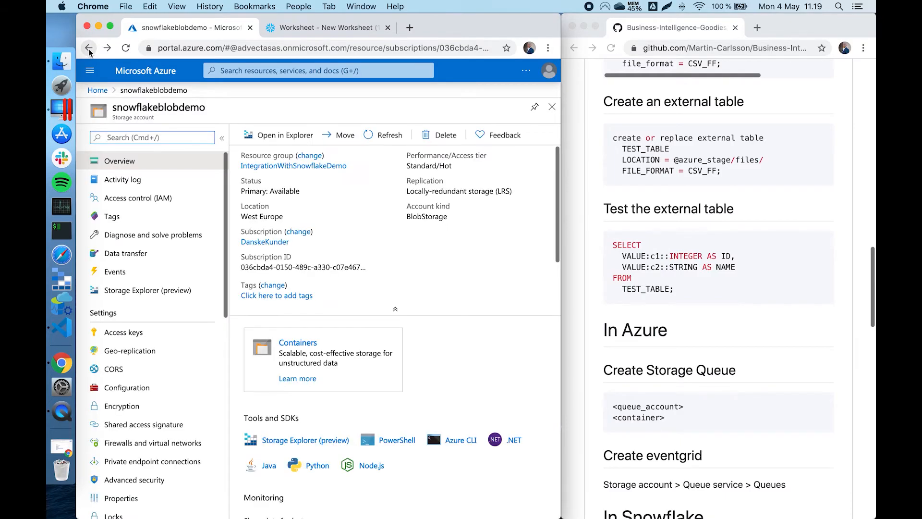
left_click(89, 48)
left_click(89, 48)
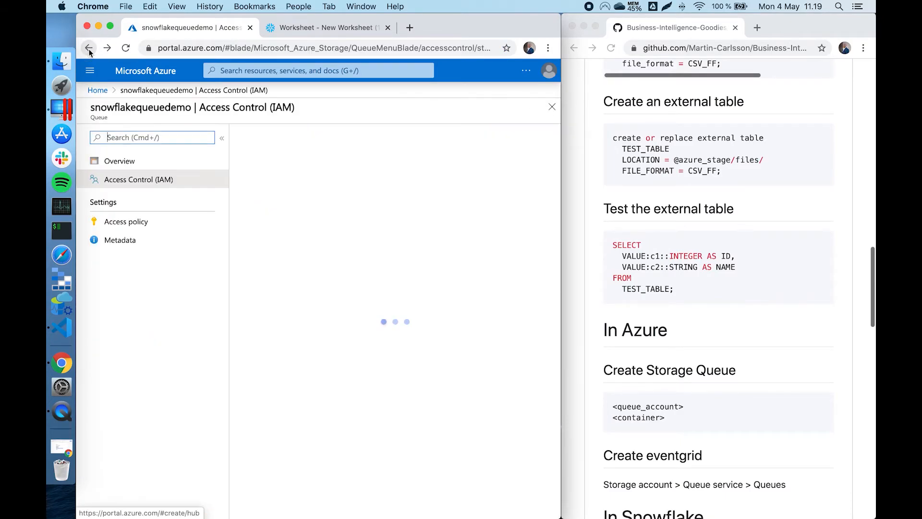
left_click(90, 50)
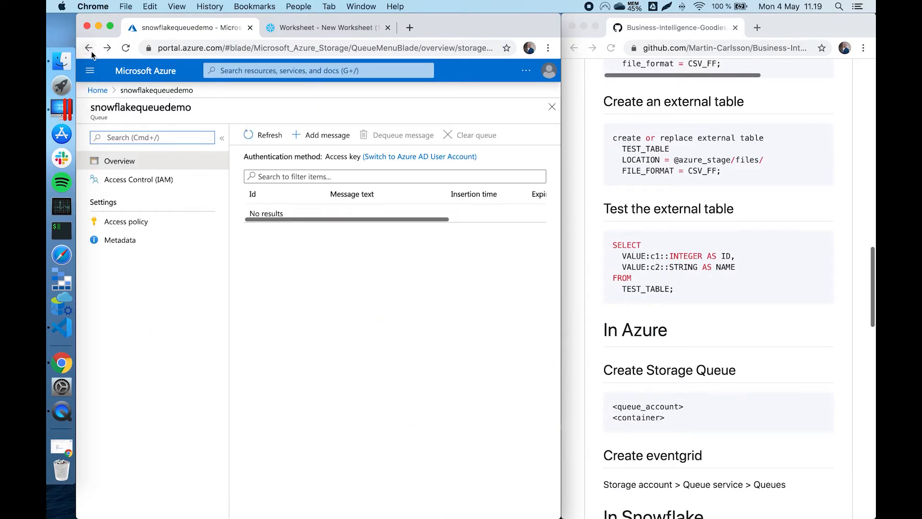
left_click(90, 50)
left_click(90, 51)
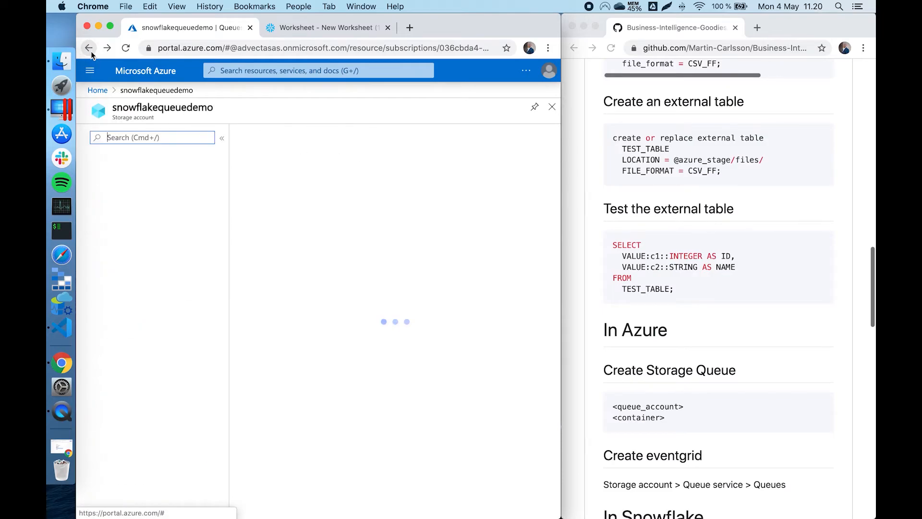
left_click(92, 53)
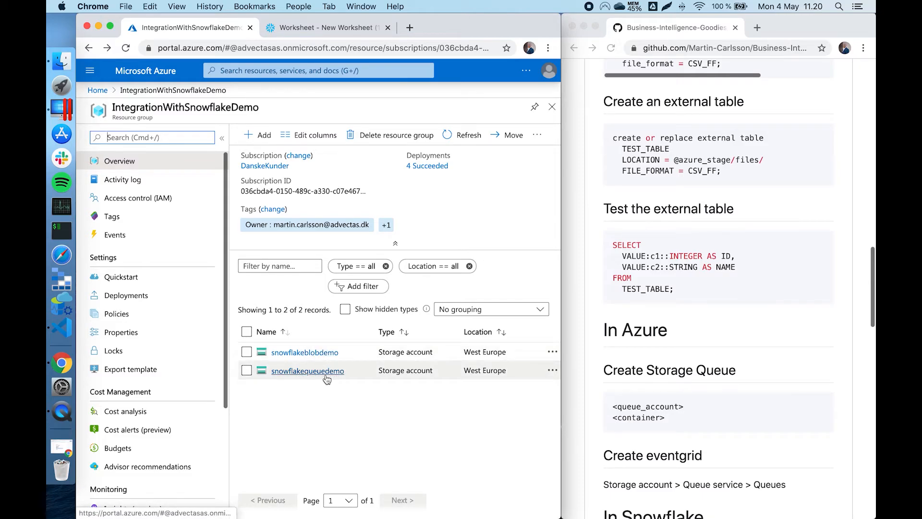
Replace the Snowflake worksheet's contents with the CREATE OR REPLACE EXTERNAL TABLE statement from the README's "Create External table with notification" section.
scroll(706, 379, "down", 5)
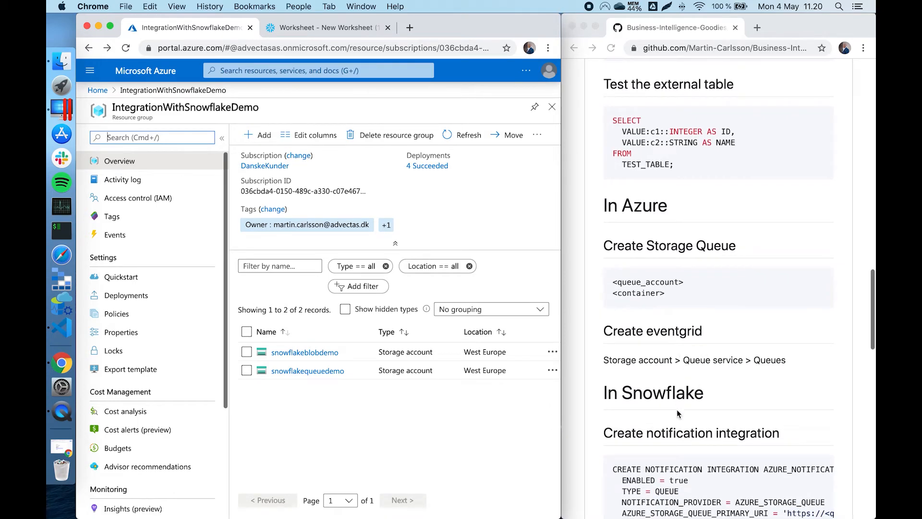
scroll(677, 412, "down", 4)
left_click(680, 409)
left_click_drag(779, 440, 596, 383)
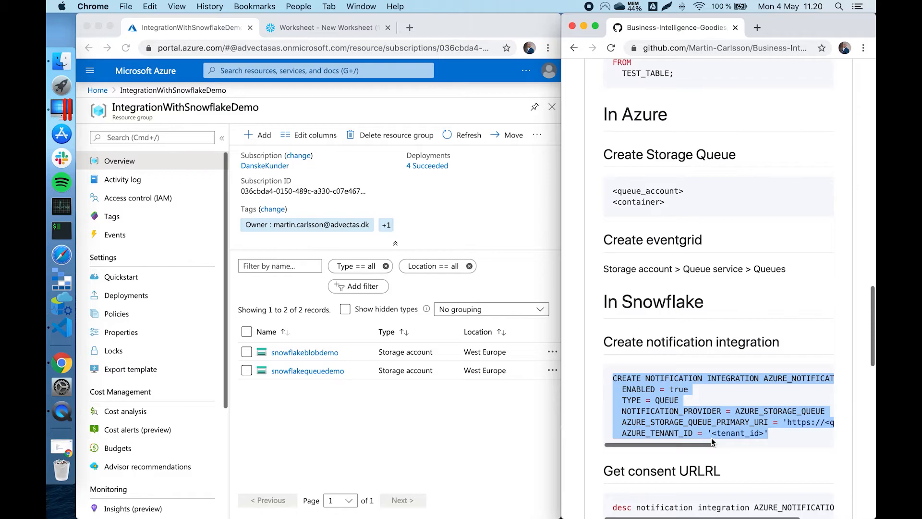
scroll(711, 438, "down", 3)
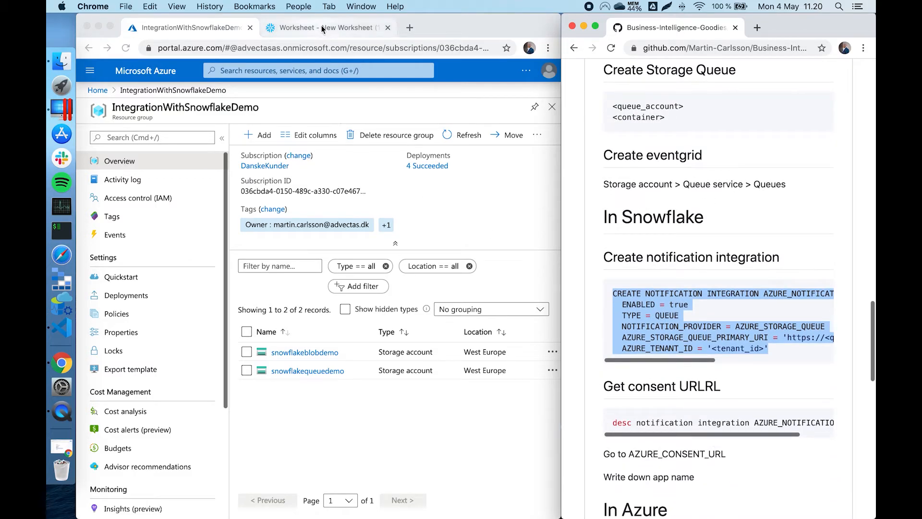
scroll(670, 318, "down", 10)
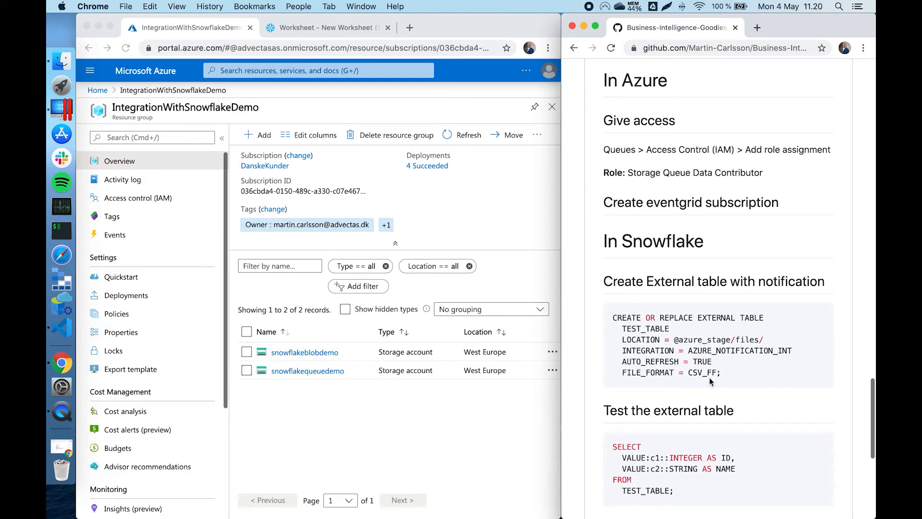
left_click_drag(729, 371, 605, 318)
key("super+c")
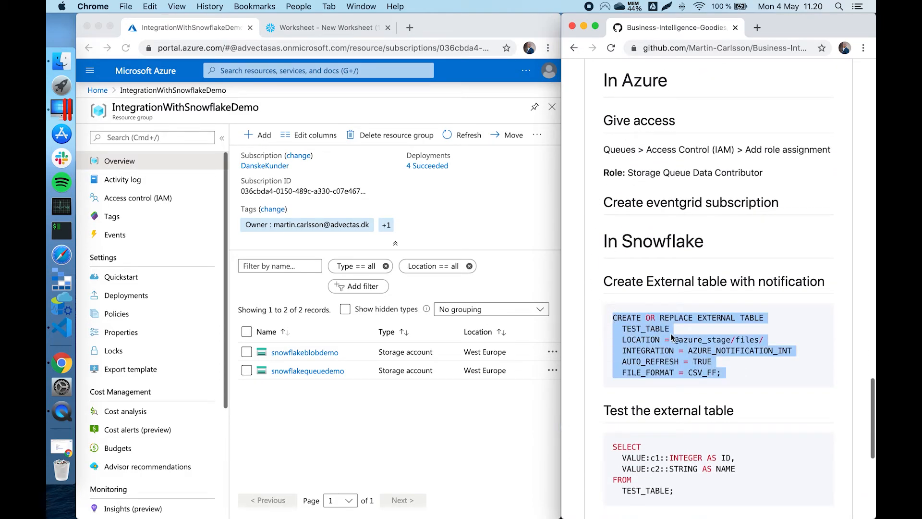
left_click(337, 27)
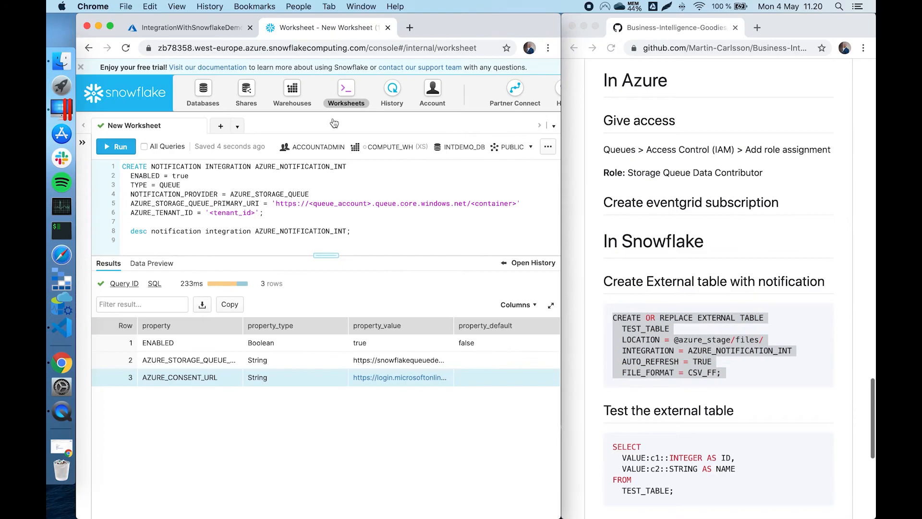
key("super+a")
key("super+v")
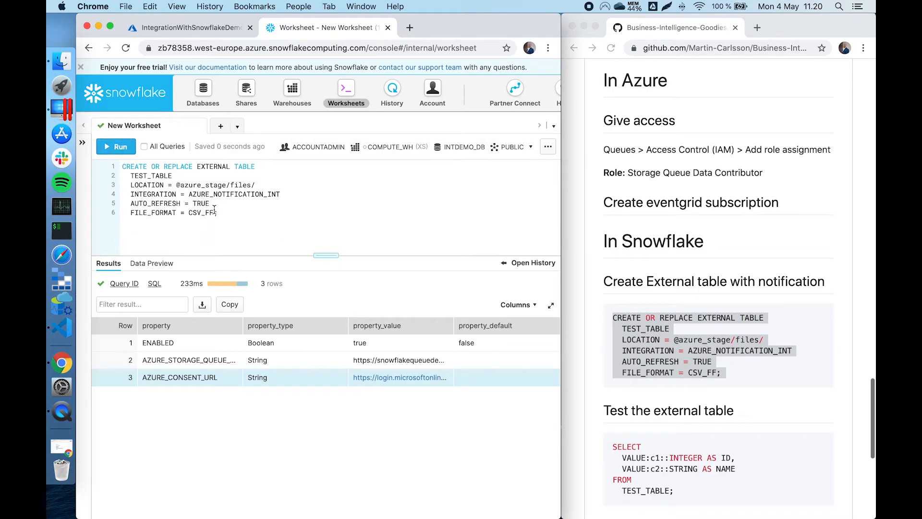
Check the table name, integration and auto-refresh settings in the statement and run it to create external table TEST_TABLE with AZURE_NOTIFICATION_INT.
left_click(160, 175)
double_click(160, 176)
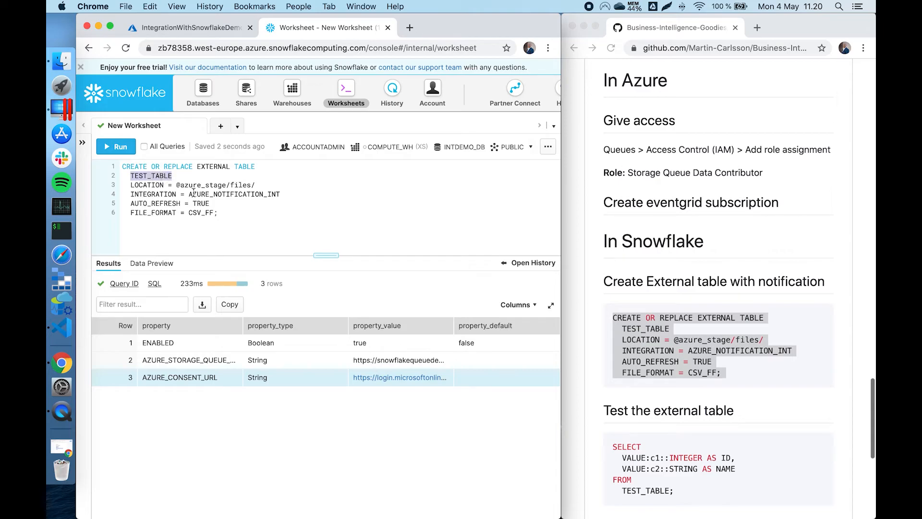
double_click(217, 194)
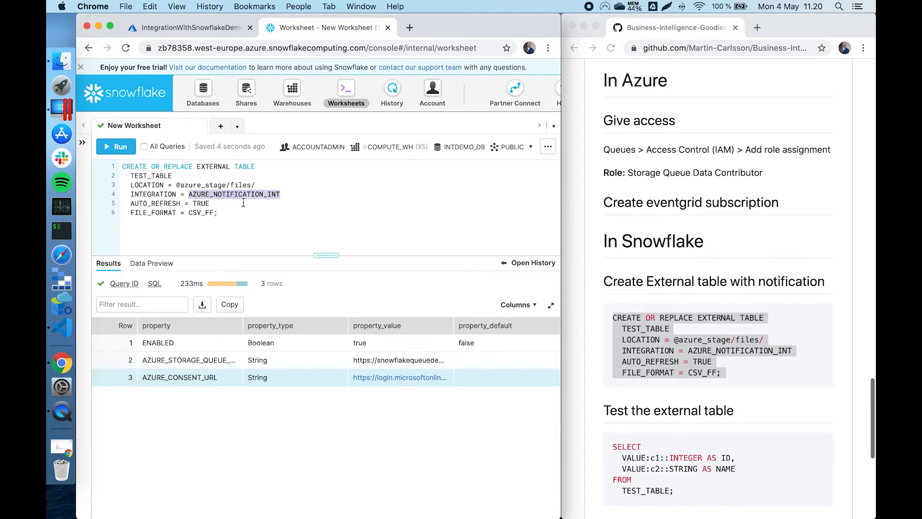
left_click(208, 203)
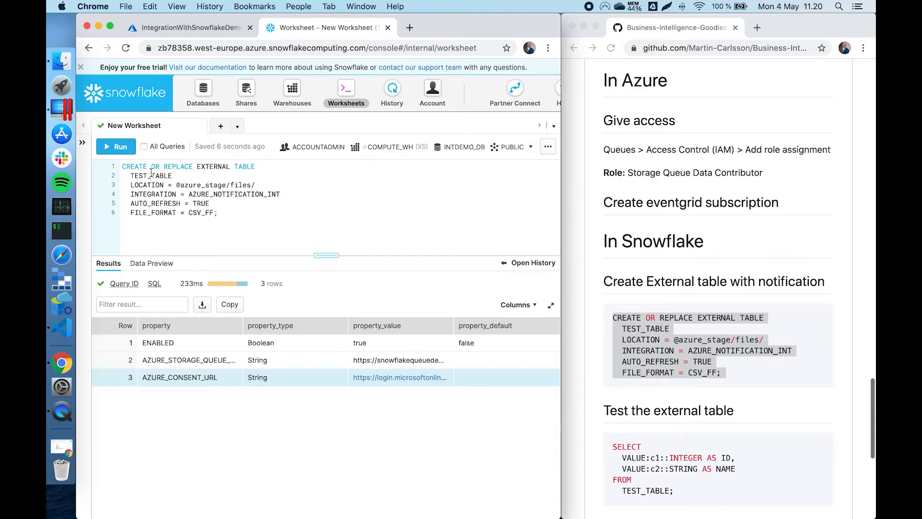
double_click(149, 204)
left_click(225, 204)
left_click(116, 147)
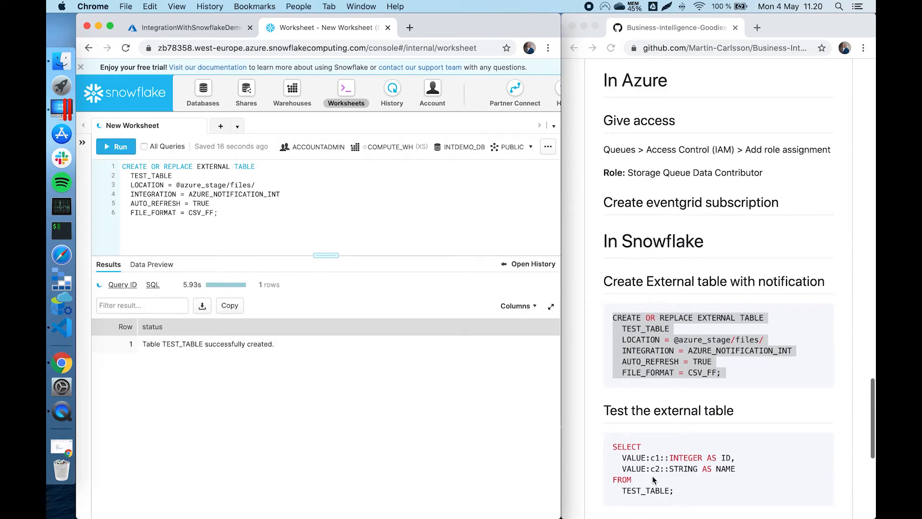
Copy the SELECT query on TEST_TABLE from the README's "Test the external table" section.
scroll(658, 408, "down", 3)
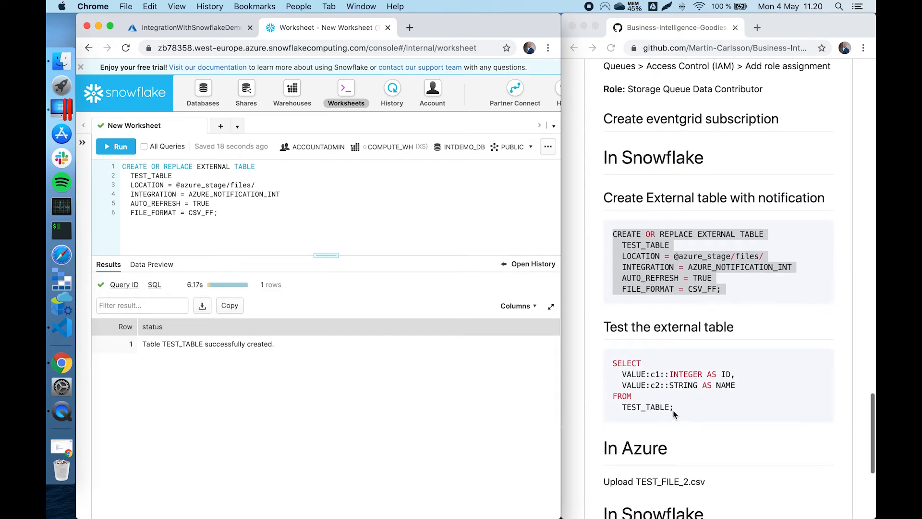
left_click_drag(673, 410, 609, 363)
right_click(648, 391)
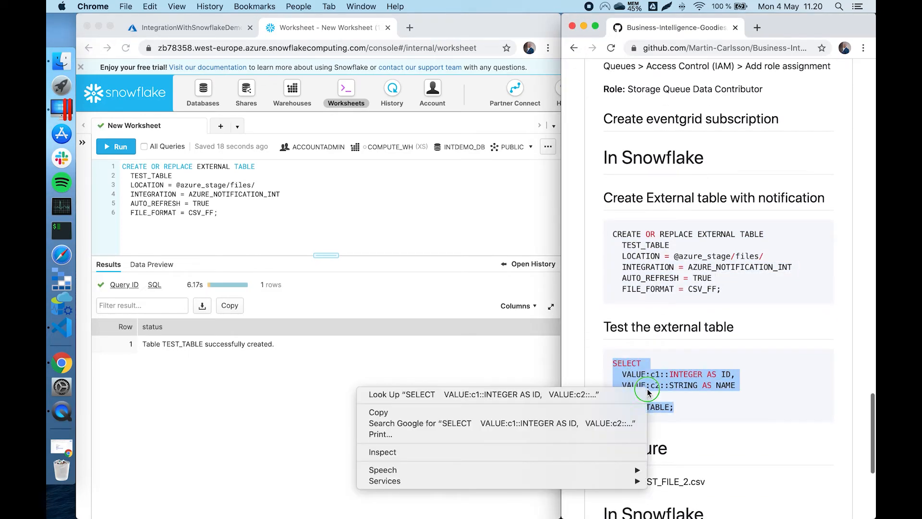
left_click(612, 423)
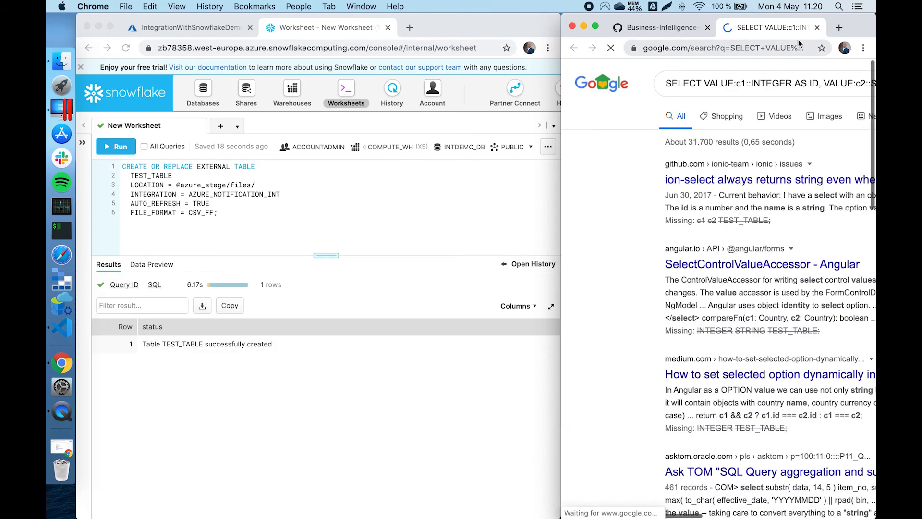
left_click(817, 27)
right_click(638, 365)
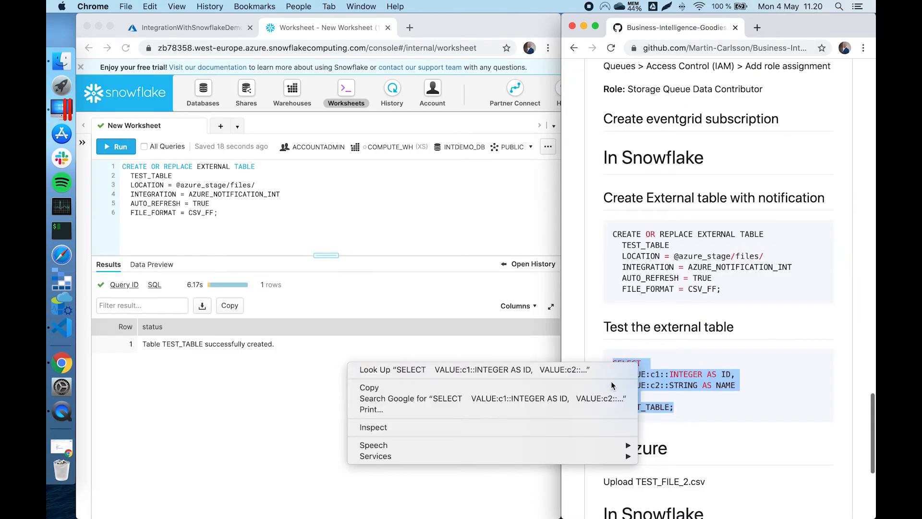
left_click(612, 386)
Replace the worksheet's contents with the copied SELECT query and run it against TEST_TABLE.
left_click(263, 231)
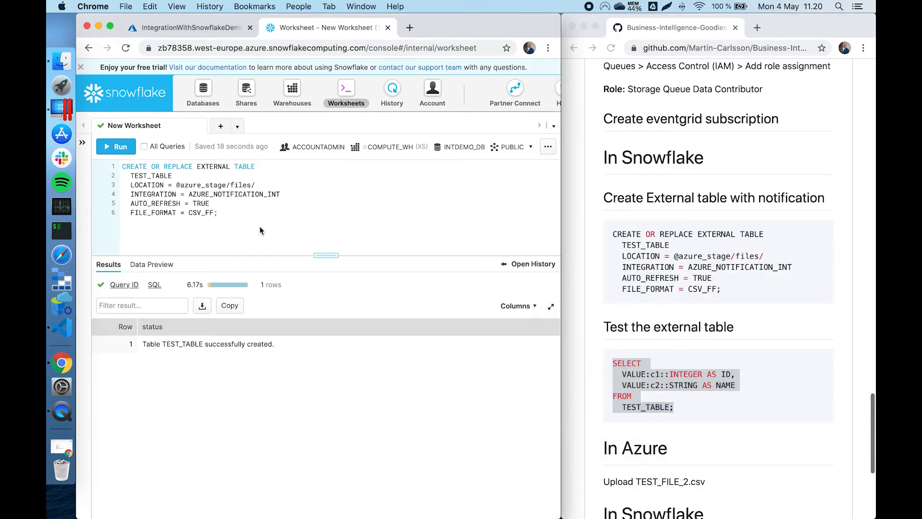
key("super+a")
key("BackSpace")
key("super+v")
left_click(120, 147)
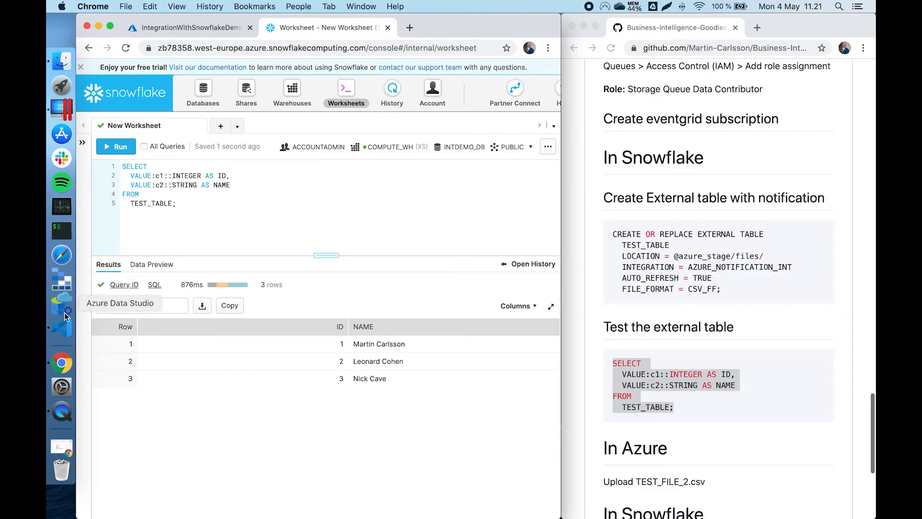
Switch to Visual Studio Code, view the contents of TEST_FILE_2.csv, and return to the browser.
left_click(62, 328)
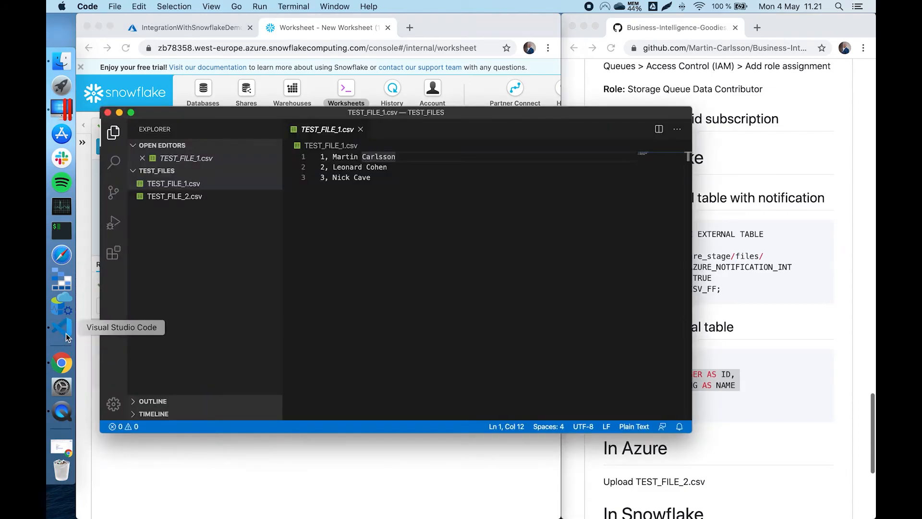
left_click(180, 197)
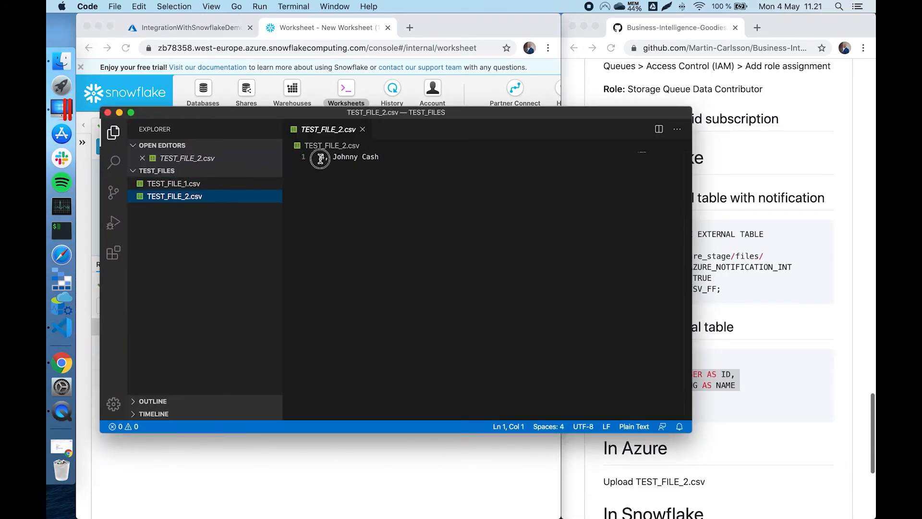
left_click(316, 36)
In the Azure portal, open the snowflakedemo container of the snowflakeblobdemo storage account and go into its files folder.
left_click(185, 27)
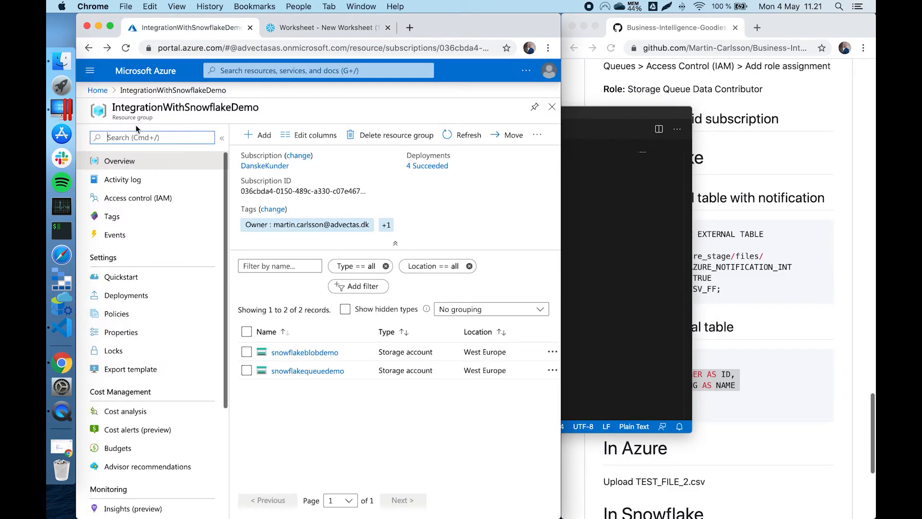
left_click(313, 356)
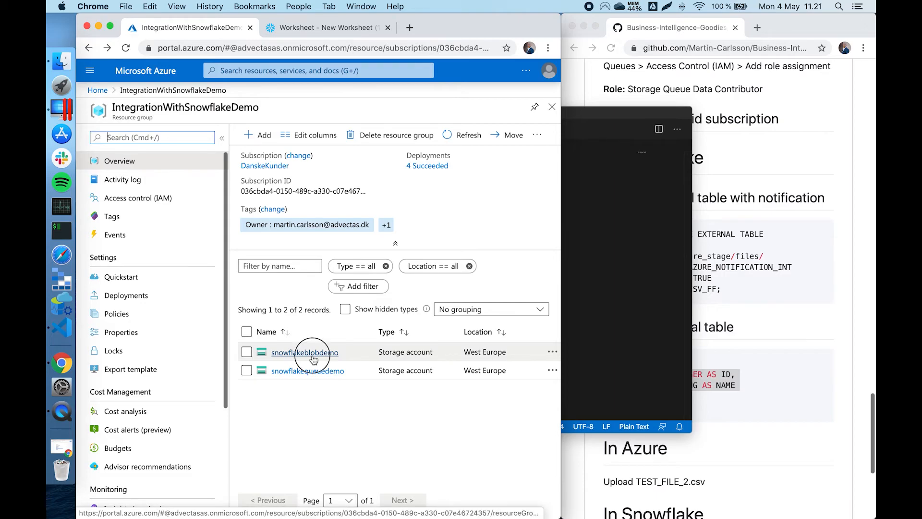
left_click(312, 358)
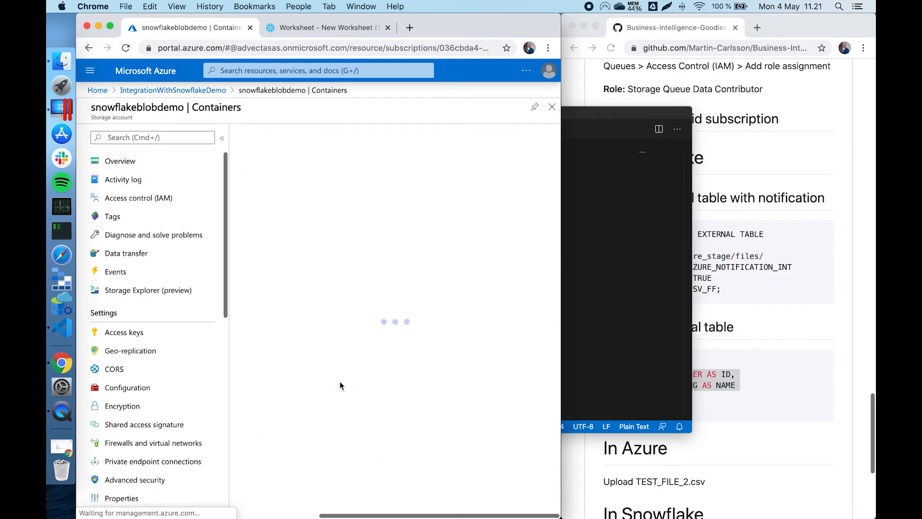
left_click(290, 199)
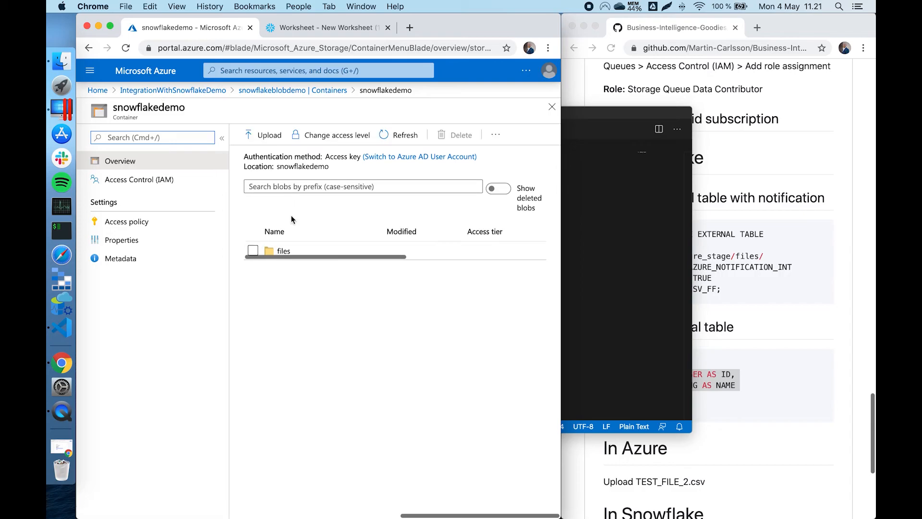
Upload TEST_FILE_2.csv from the TEST_FILES folder into the container's files folder and dismiss the upload notification.
left_click(264, 135)
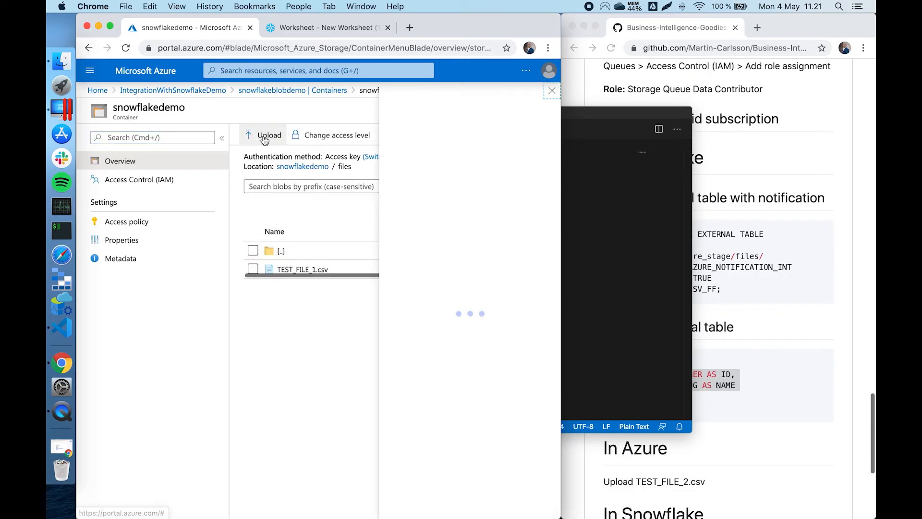
left_click(540, 132)
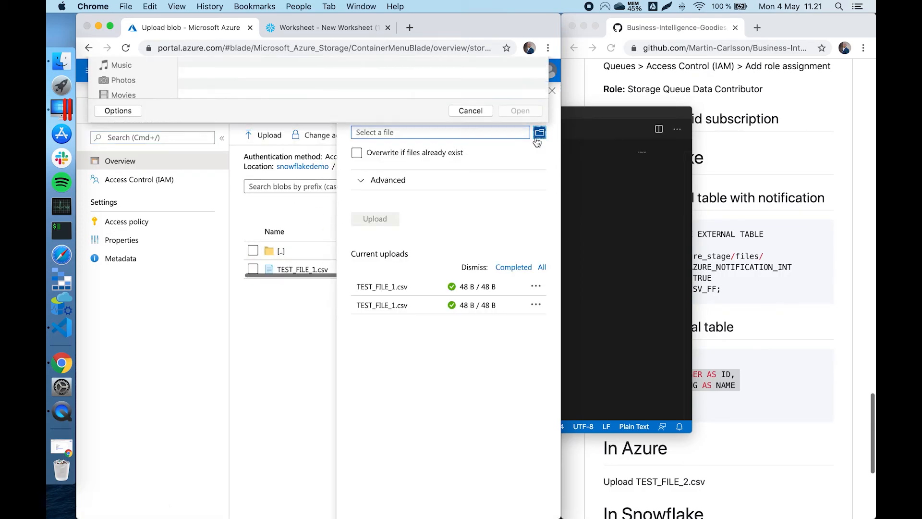
left_click(227, 101)
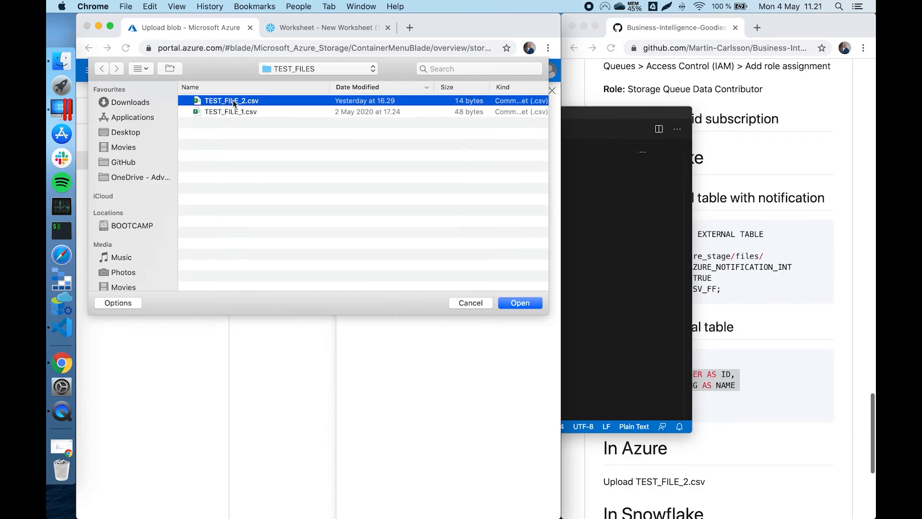
left_click(520, 303)
left_click(379, 218)
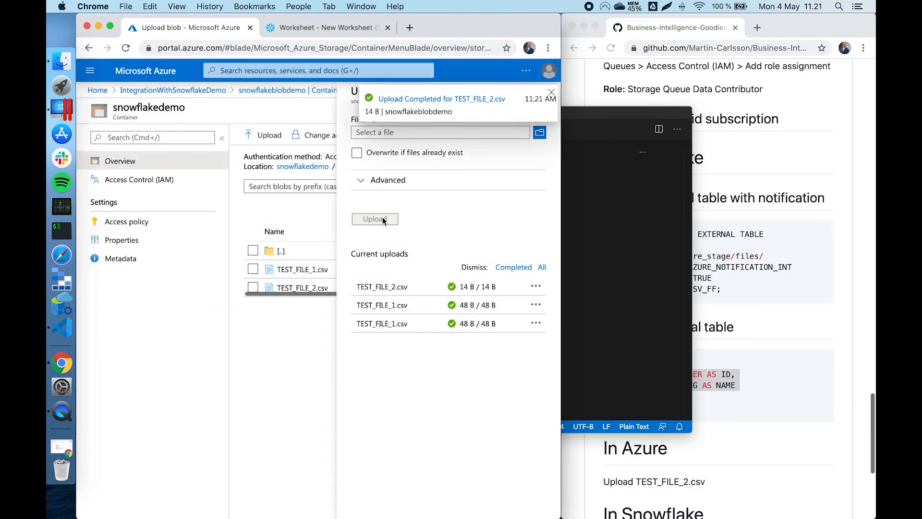
left_click(551, 93)
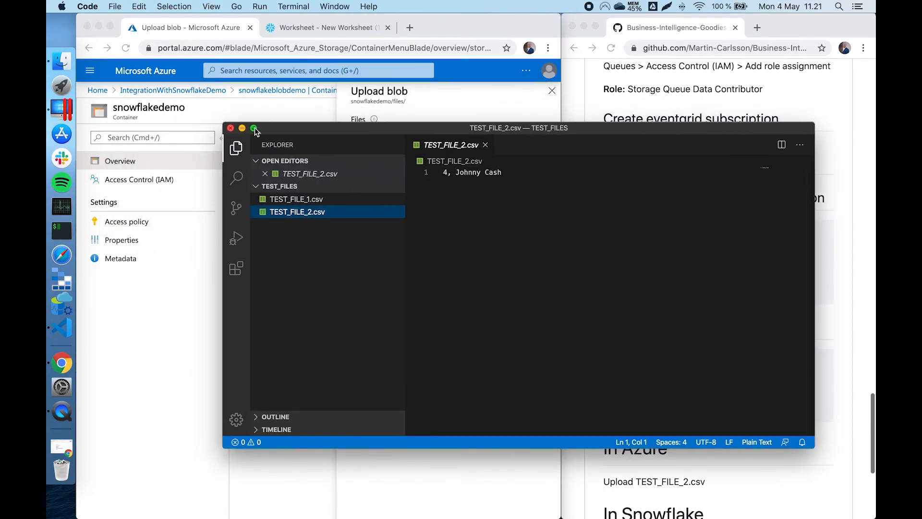
Minimize Visual Studio Code and return to the SELECT query in the Snowflake worksheet.
left_click(241, 128)
left_click(331, 21)
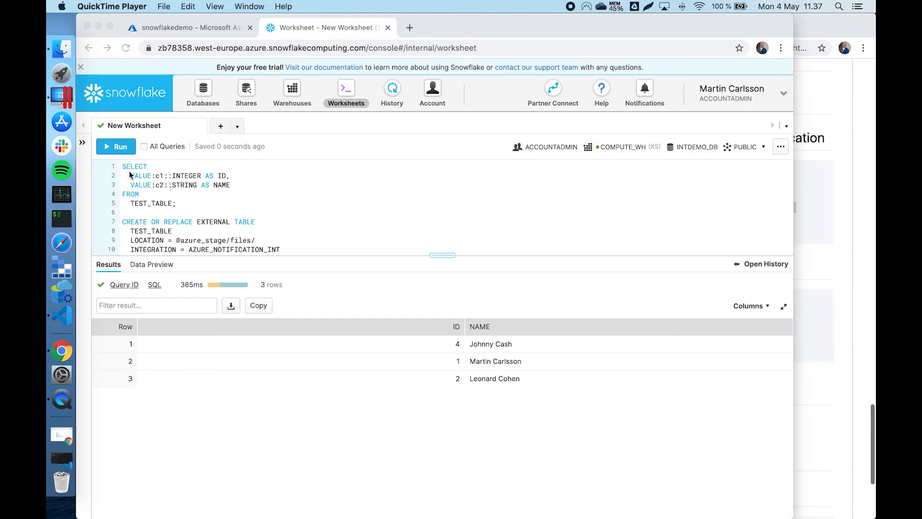
left_click(130, 174)
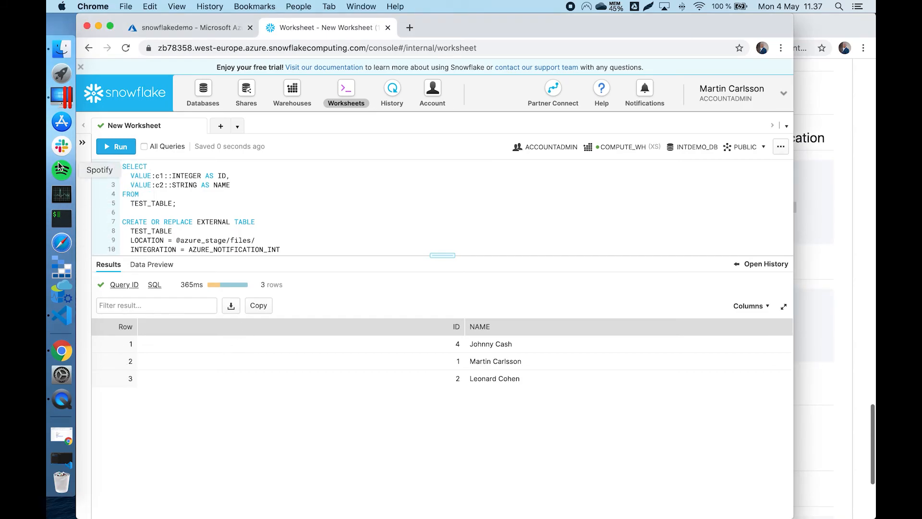
Check the second CSV file's contents in Visual Studio Code and rerun the SELECT query on TEST_TABLE in Snowflake.
left_click(63, 311)
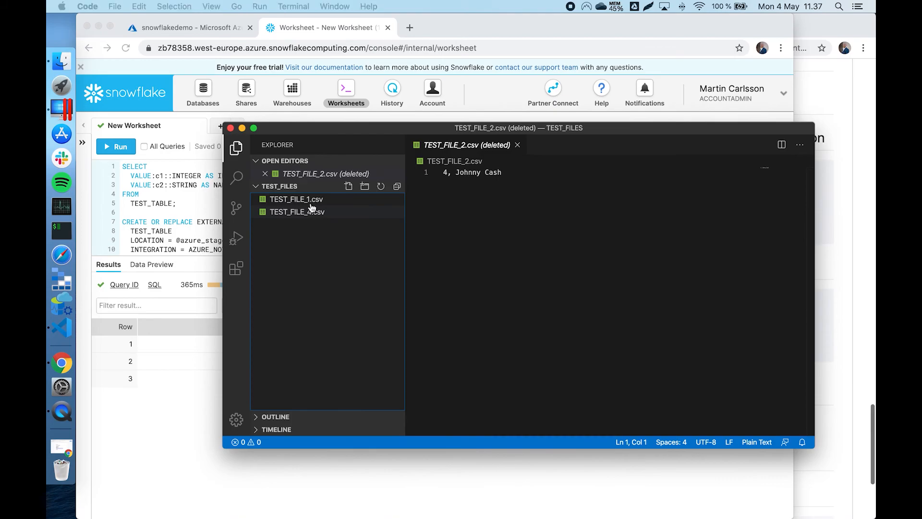
left_click(303, 213)
left_click_drag(441, 172, 502, 172)
left_click(160, 230)
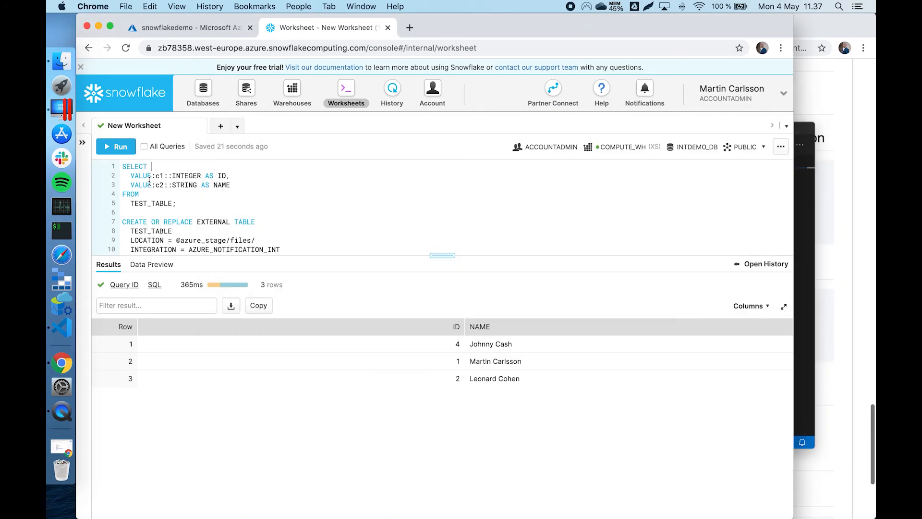
left_click(120, 149)
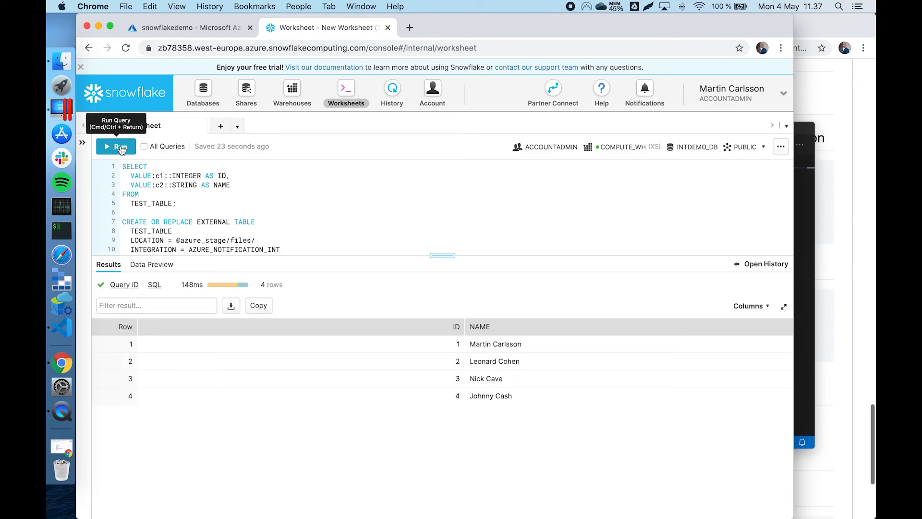